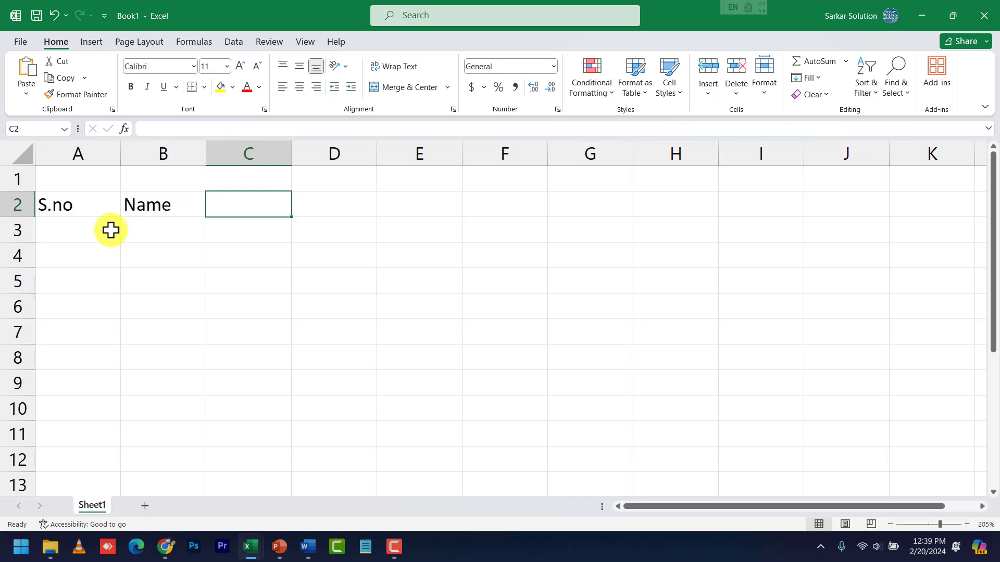
Step: Enter the header "Course" in cell C2
text(Course)
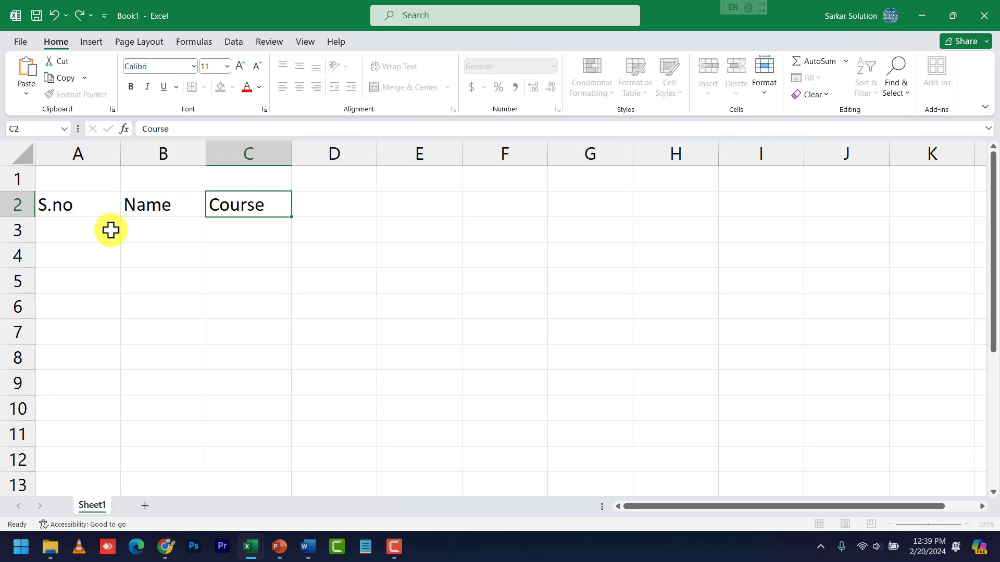
key(Tab)
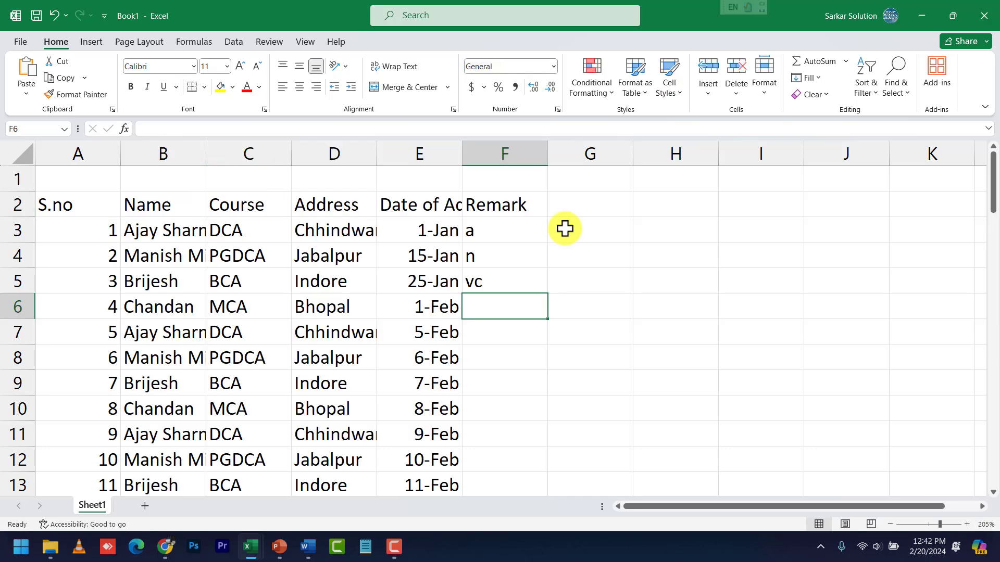
Step: Widen column E to 10.00 and wrap the "Date of Admission" header text in E2
click(439, 205)
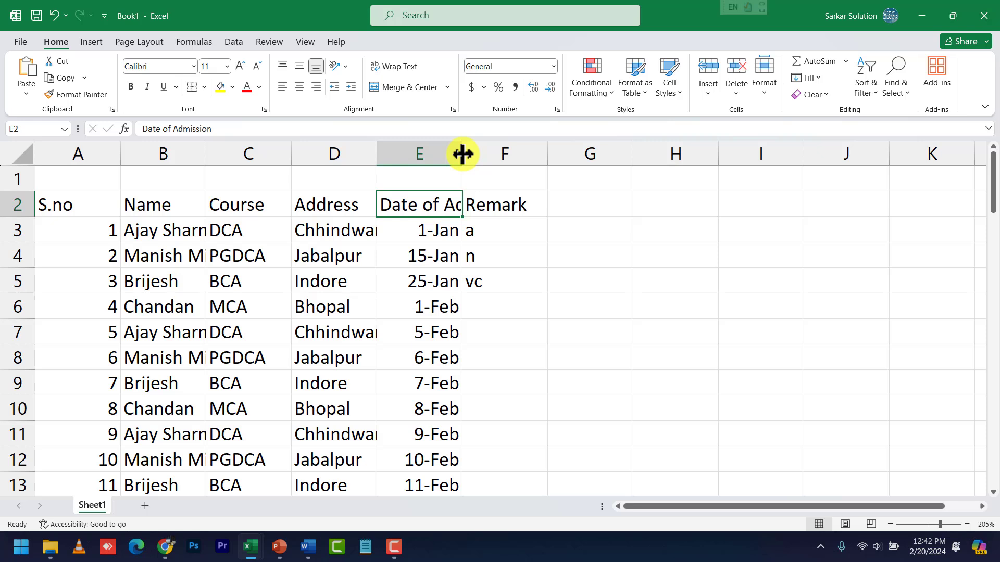
mouse_move(462, 153)
mouse_down()
mouse_move(532, 156)
mouse_move(478, 158)
mouse_up()
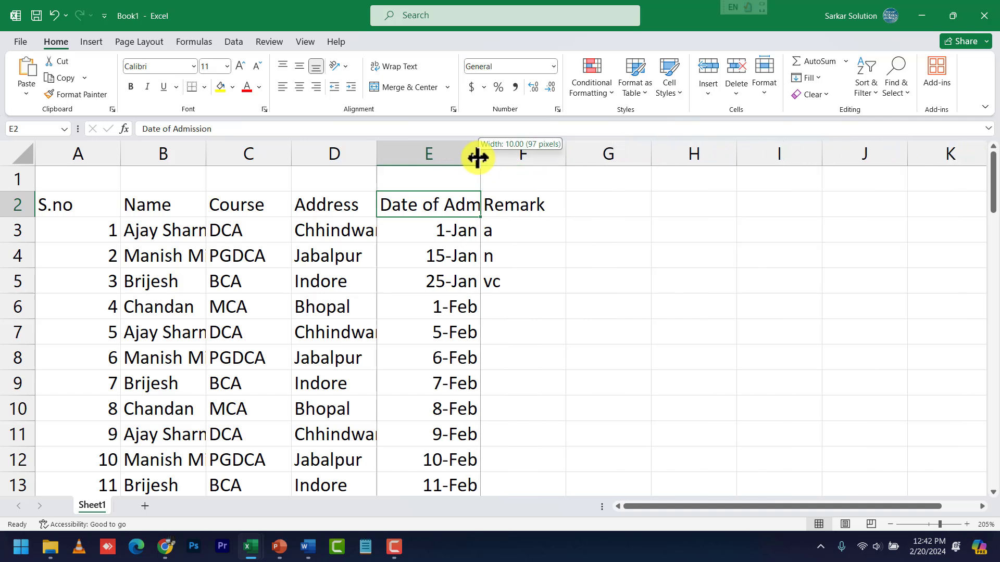
click(504, 229)
click(451, 208)
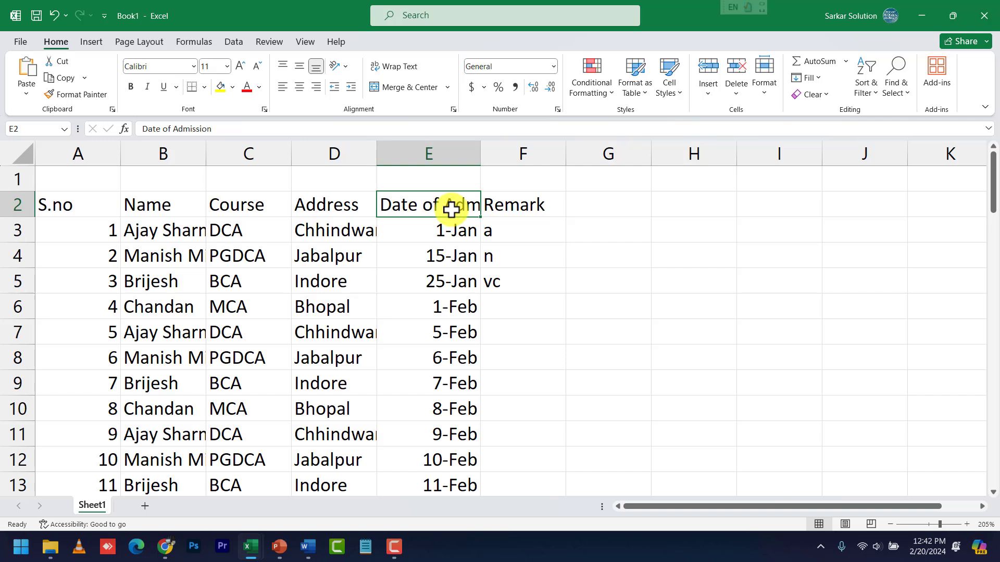
click(404, 65)
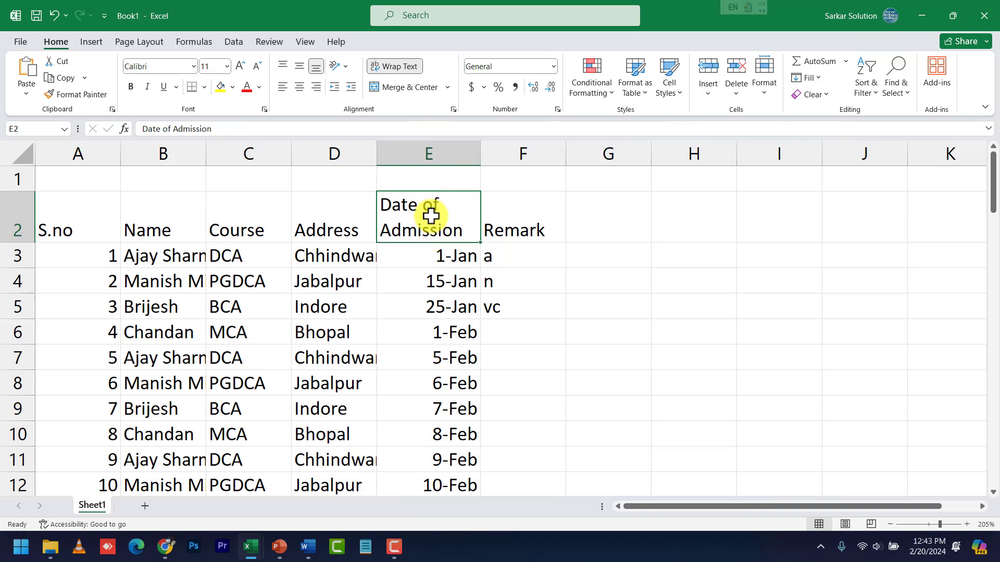
Step: Center the header cells A2:F2 both horizontally and vertically
click(95, 227)
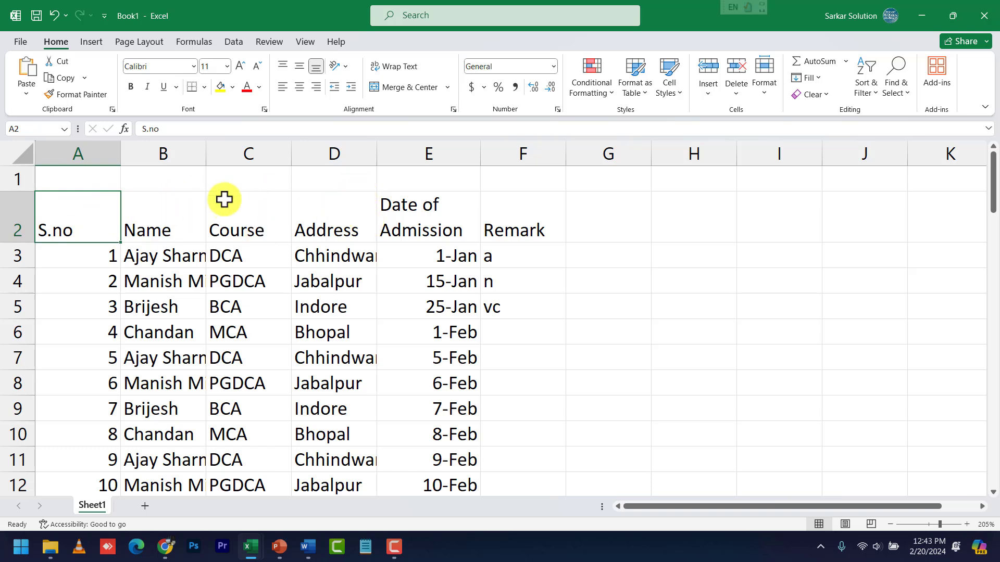
drag(80, 211, 541, 208)
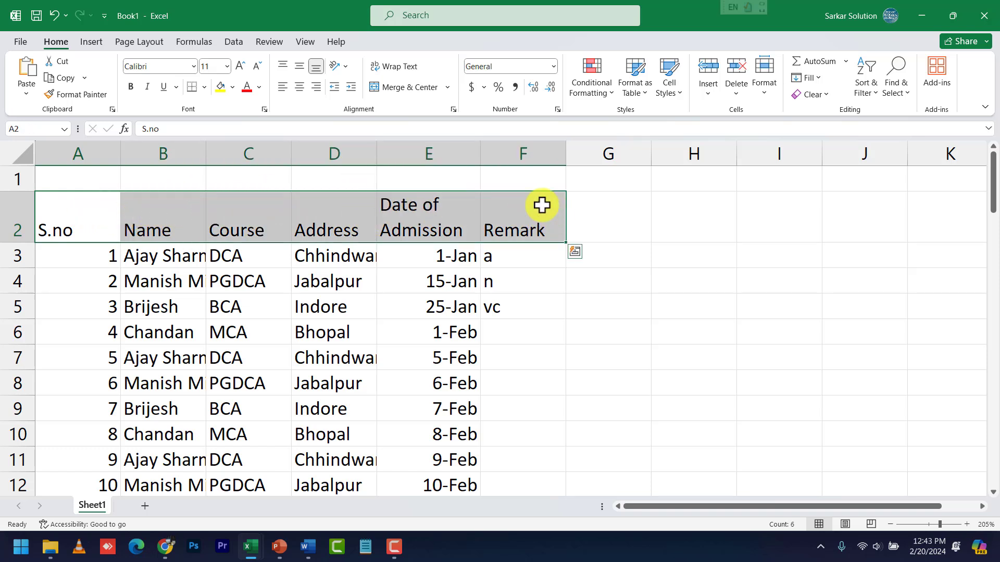
click(297, 89)
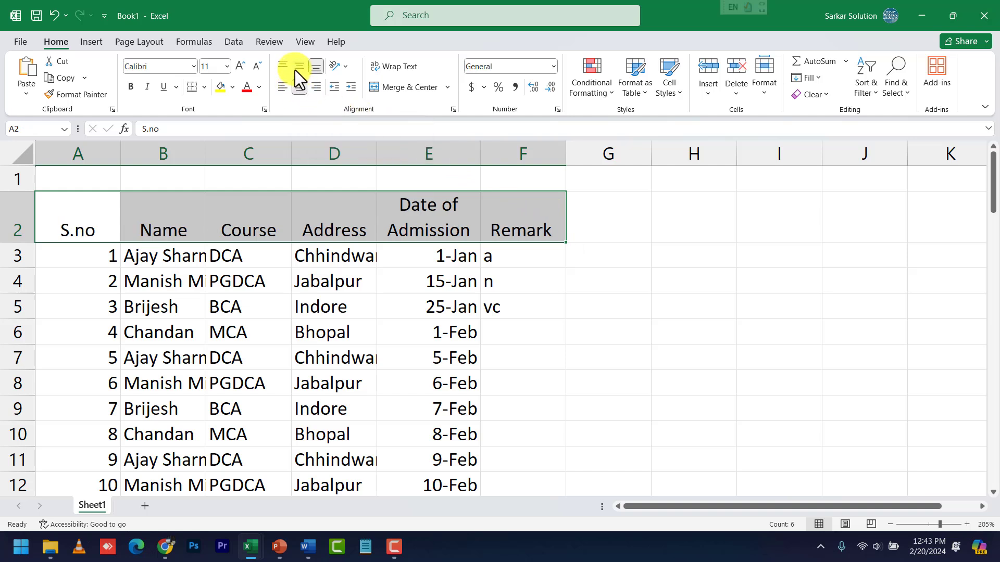
click(298, 68)
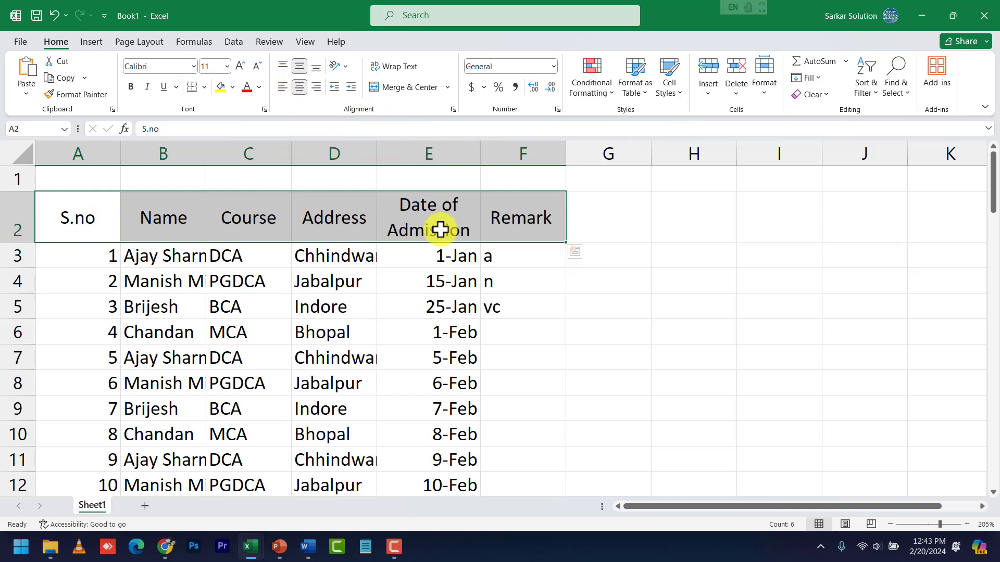
Step: Format the header text in A2:F2 as bold, size 12, with the standard blue font color
click(132, 90)
click(145, 90)
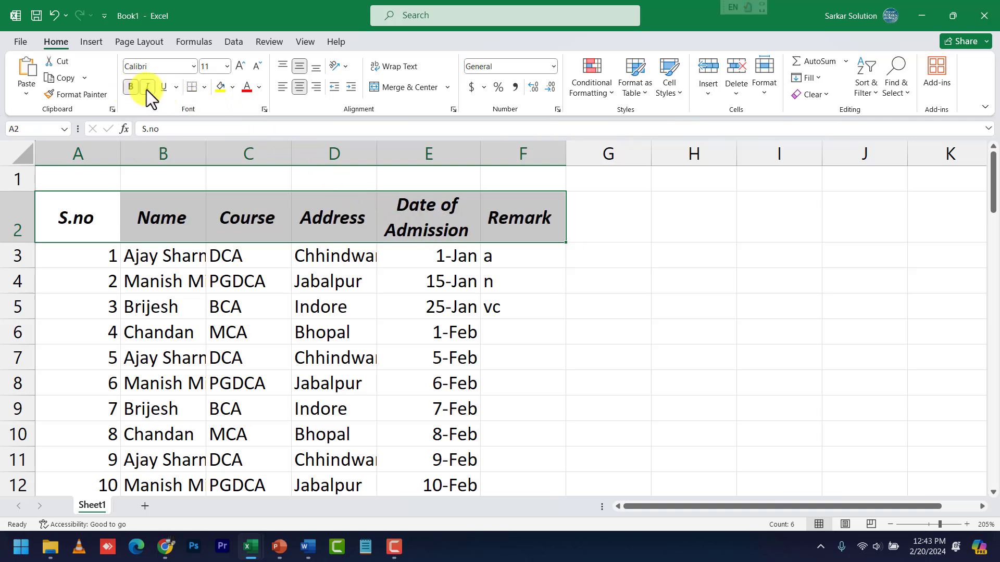
click(146, 89)
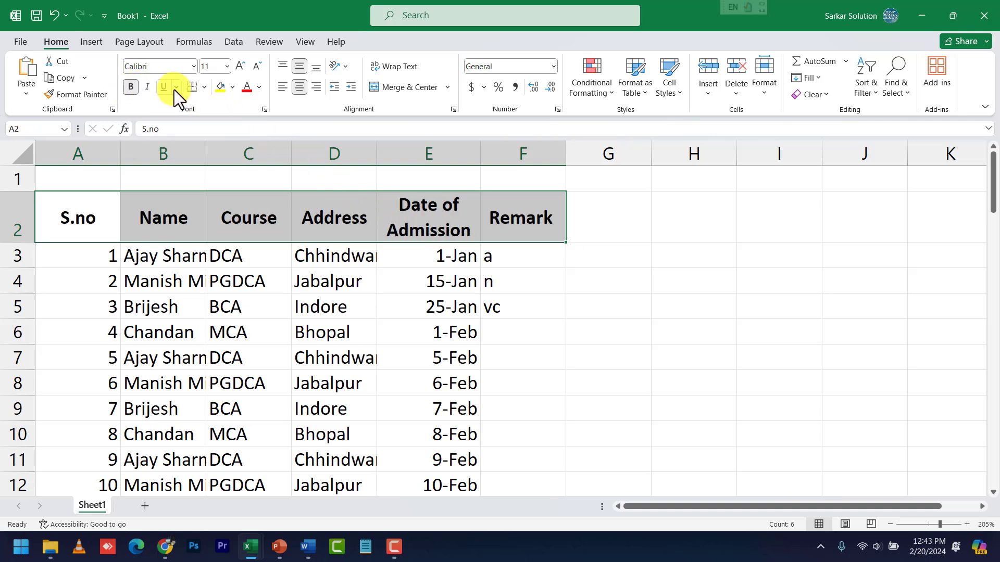
click(238, 66)
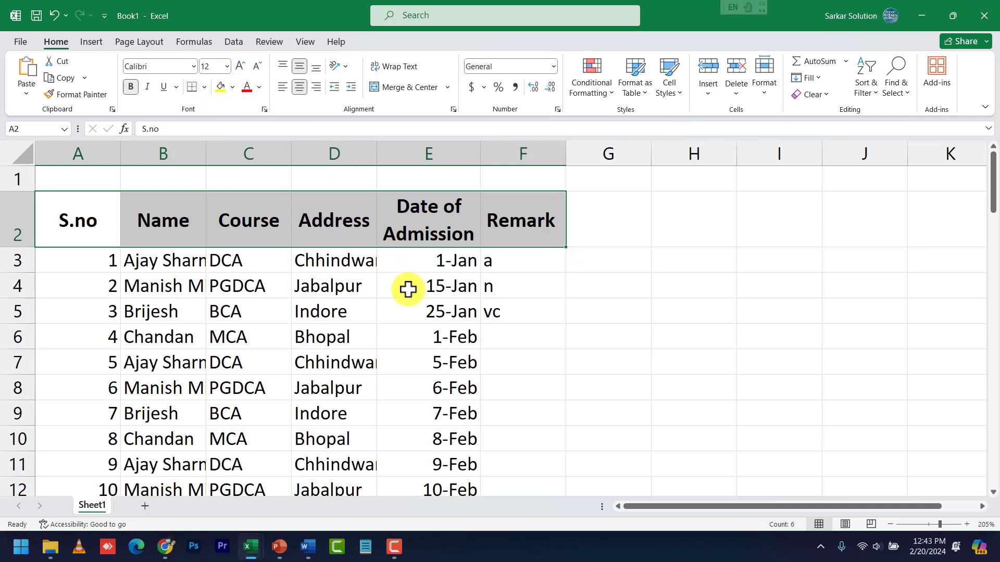
click(261, 84)
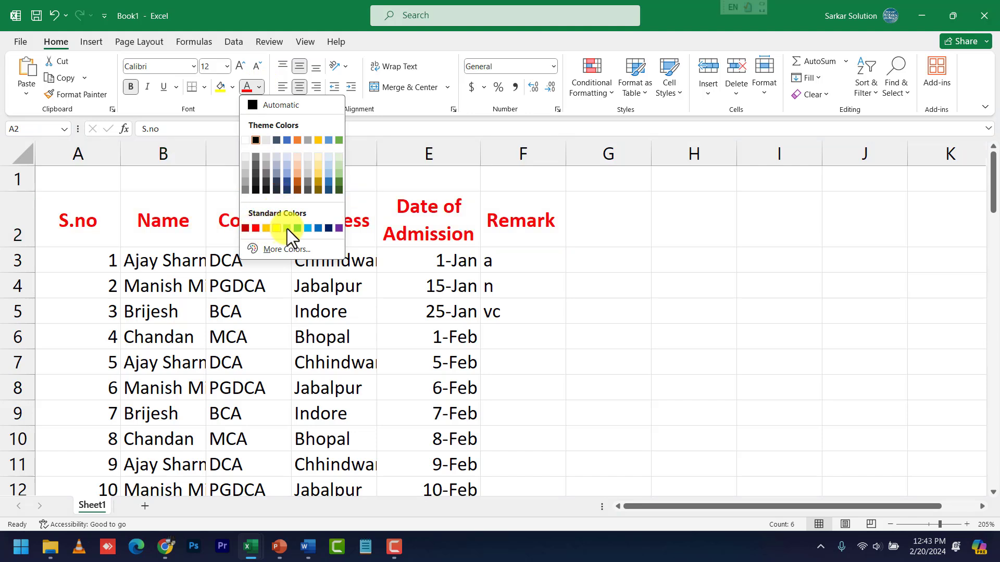
click(317, 228)
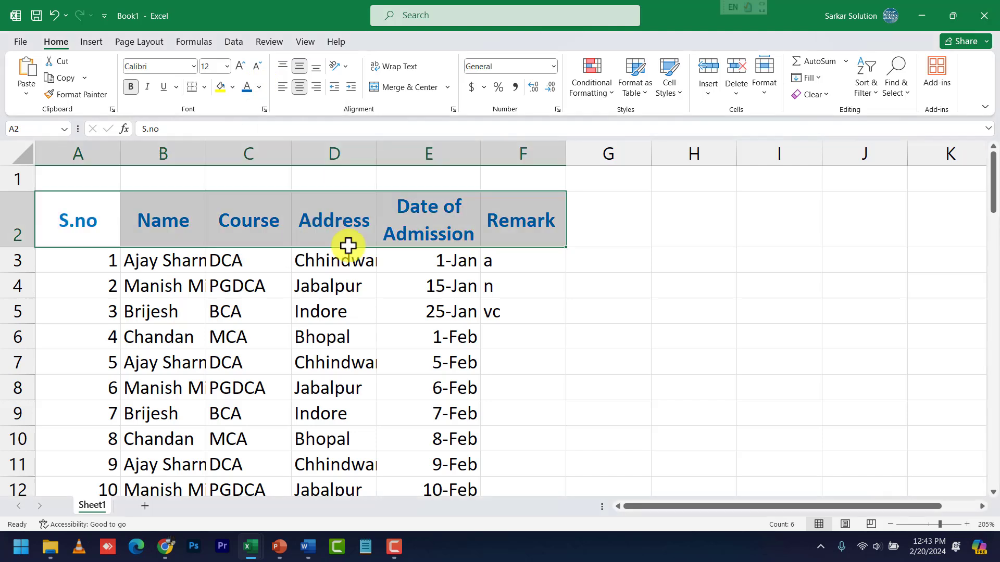
Step: Apply the Short Date format to the admission dates in E3:E65
click(388, 311)
drag(89, 261, 464, 331)
drag(448, 264, 425, 233)
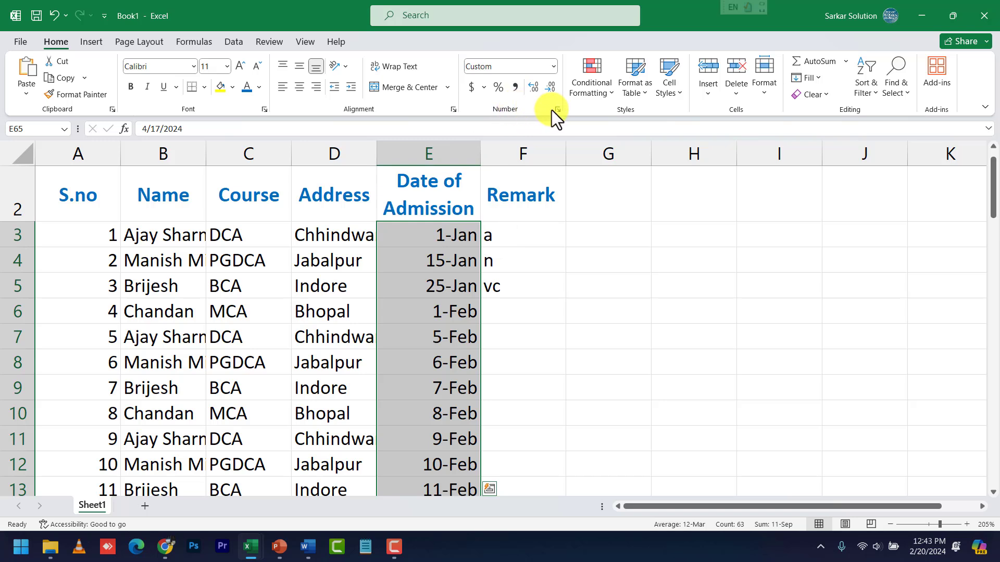
click(552, 67)
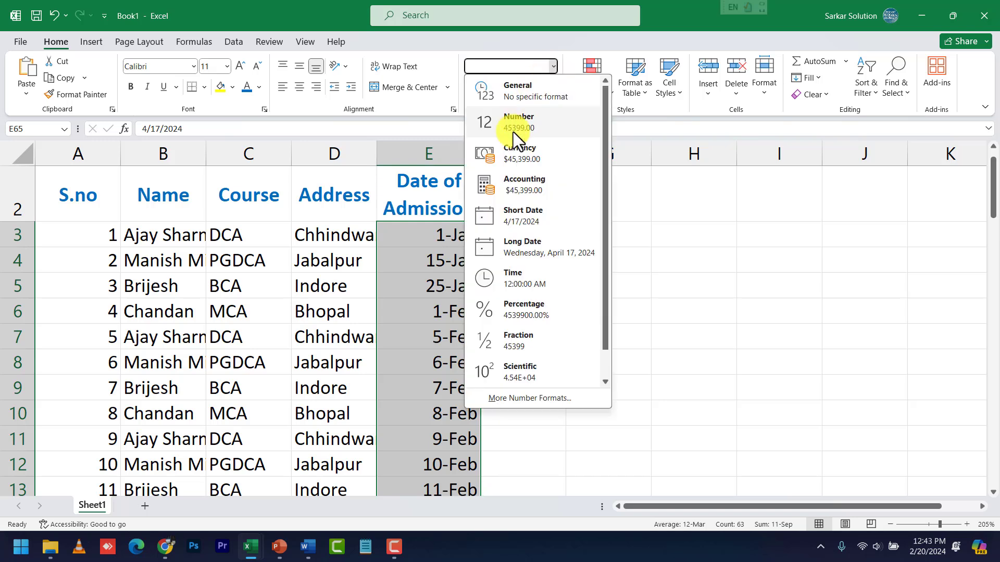
click(516, 214)
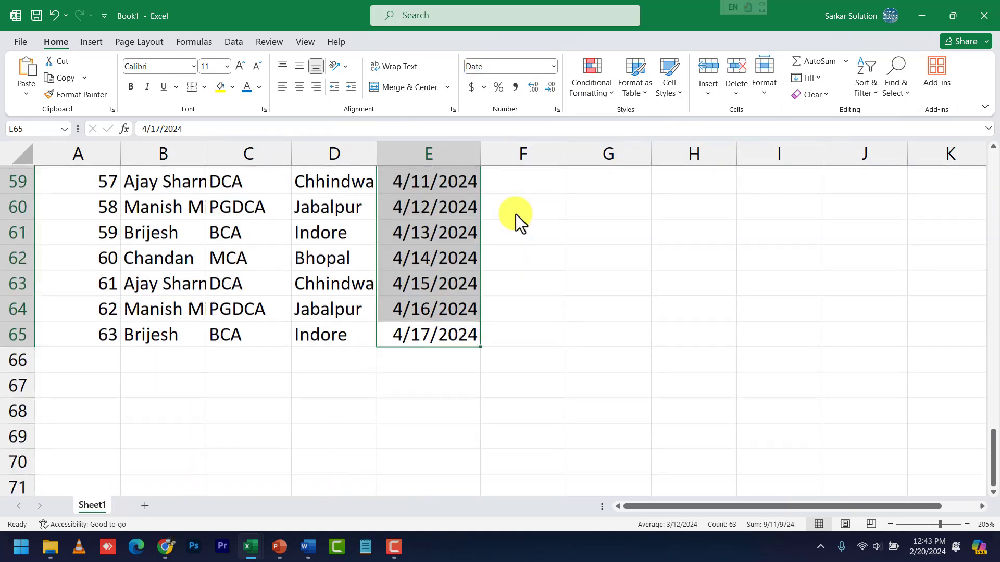
scroll(463, 294, up, 5)
scroll(463, 294, up, 14)
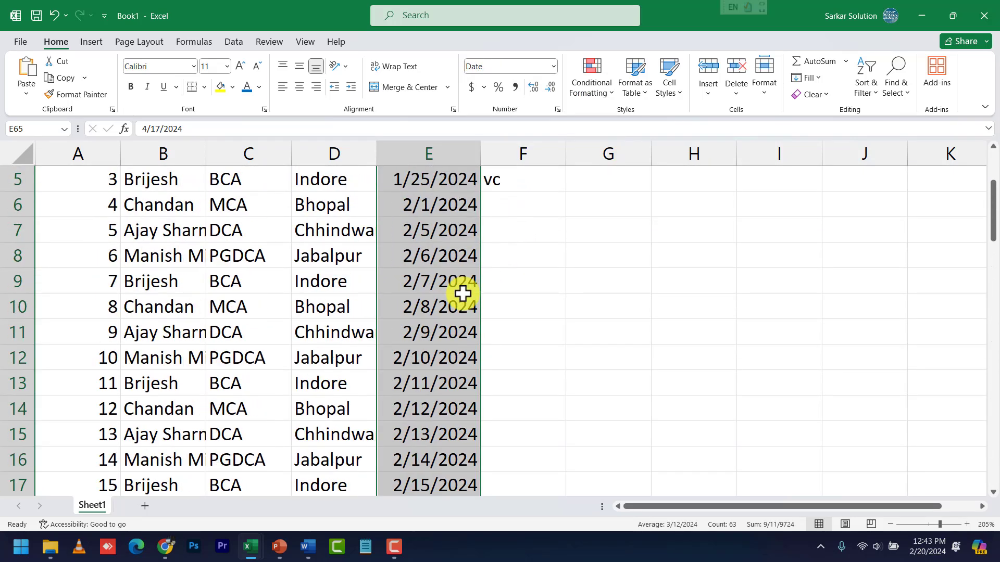
Step: Widen the Address column so that its longest entry, "Chhindwara", fits
click(493, 295)
drag(507, 257, 513, 335)
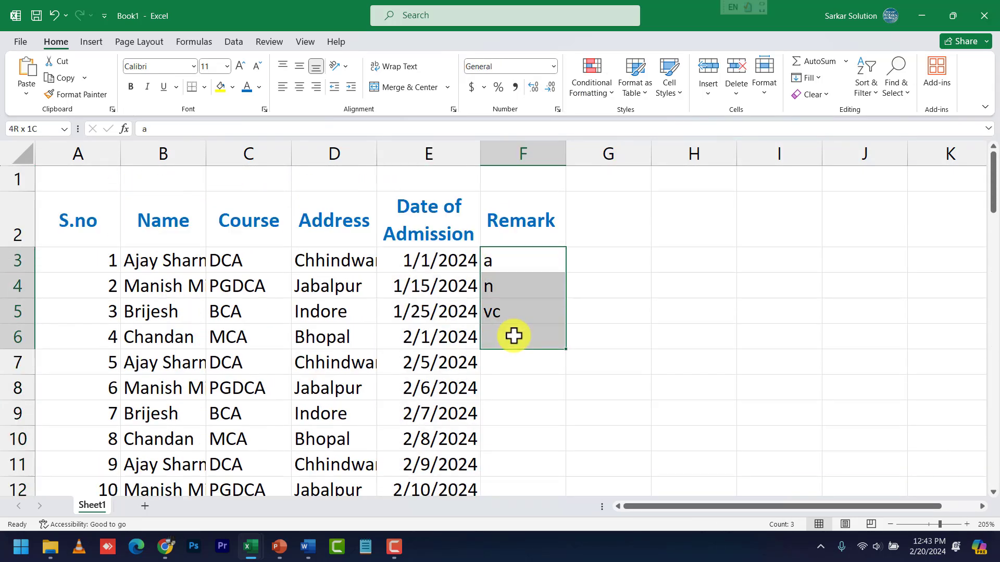
click(343, 336)
click(336, 259)
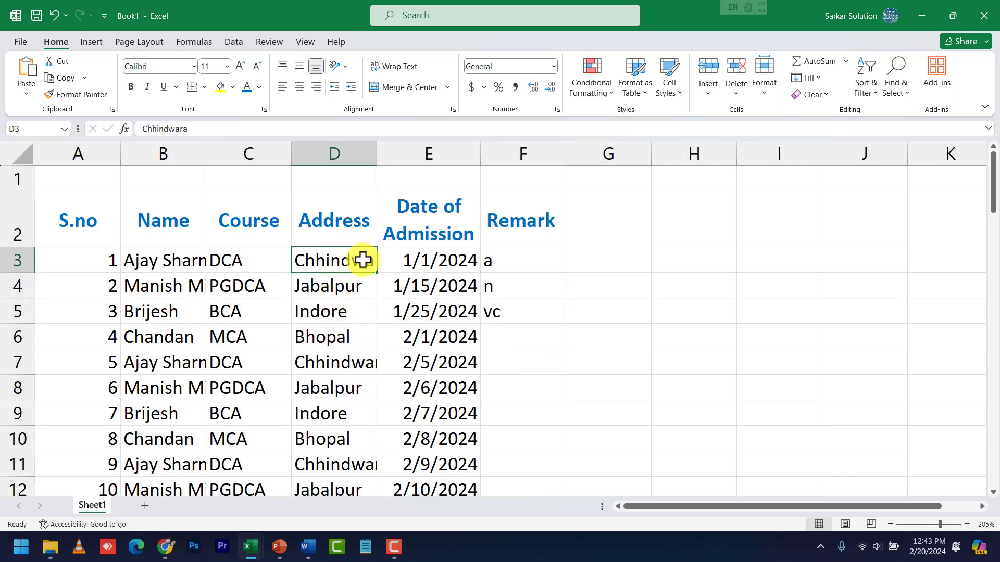
drag(381, 152, 400, 156)
click(370, 330)
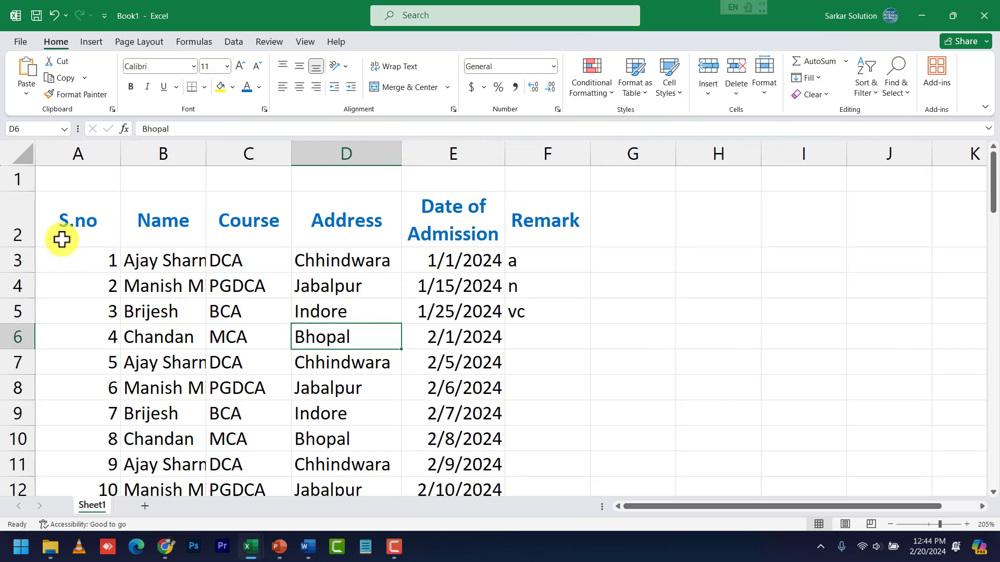
drag(67, 221, 517, 224)
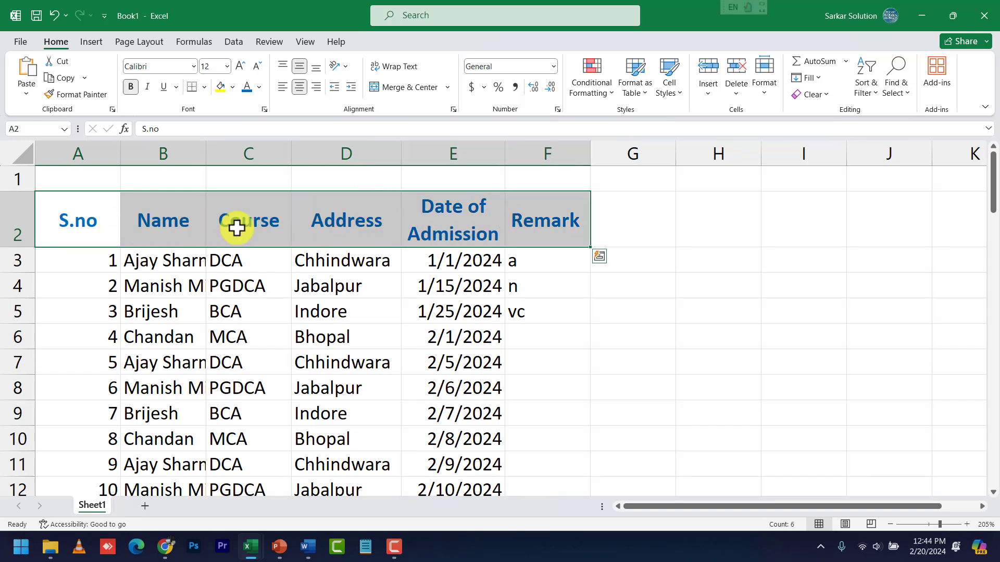
click(233, 87)
click(233, 88)
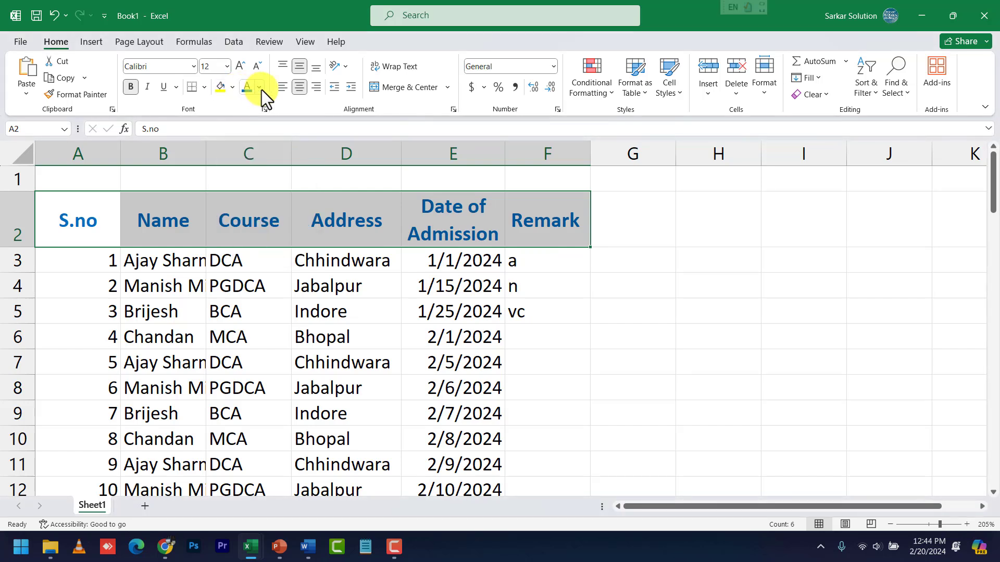
click(357, 313)
Step: Format the range A2:F65 as a table with headers, using the orange banded style from the Medium group
drag(106, 215, 515, 411)
scroll(507, 359, up, 18)
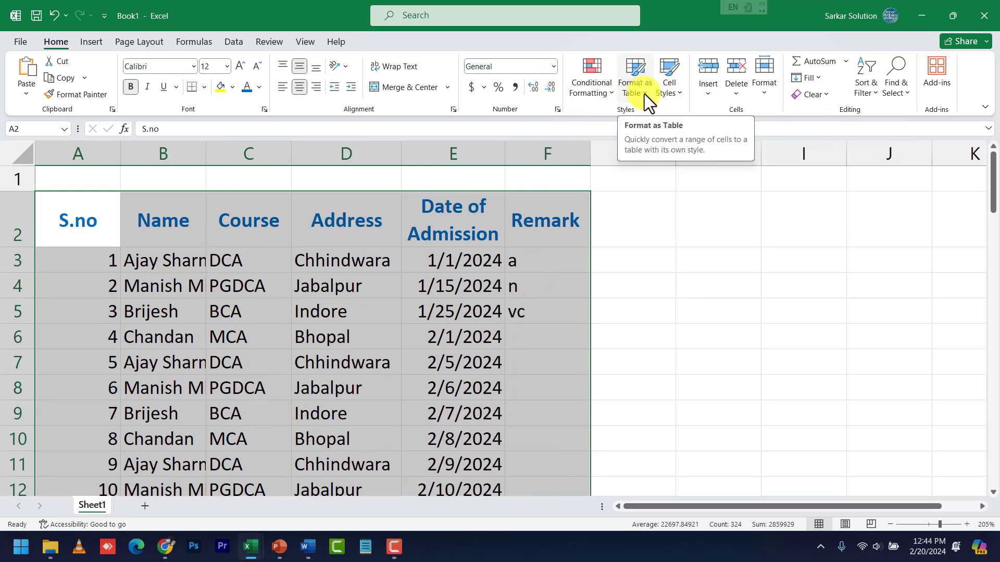
click(680, 92)
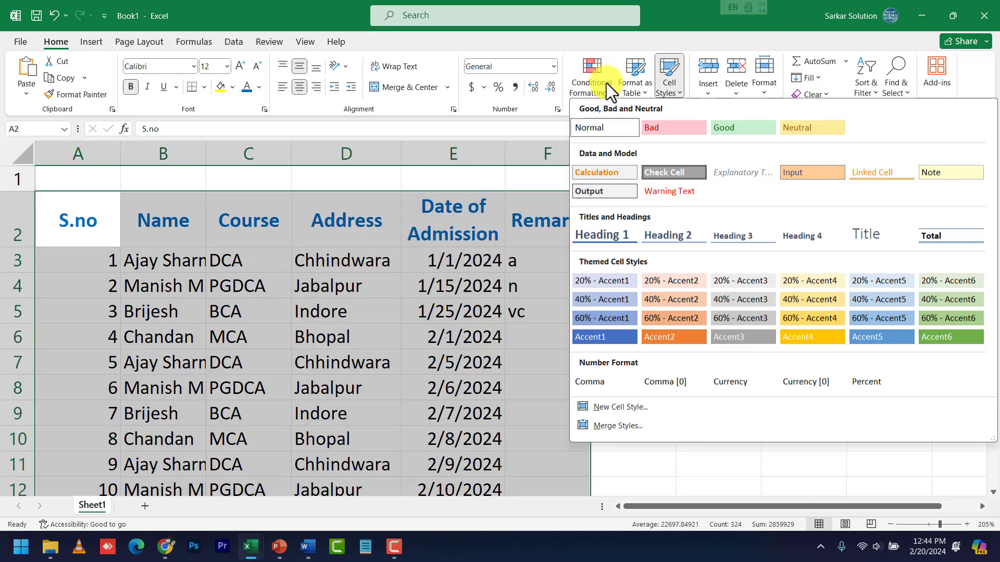
click(649, 90)
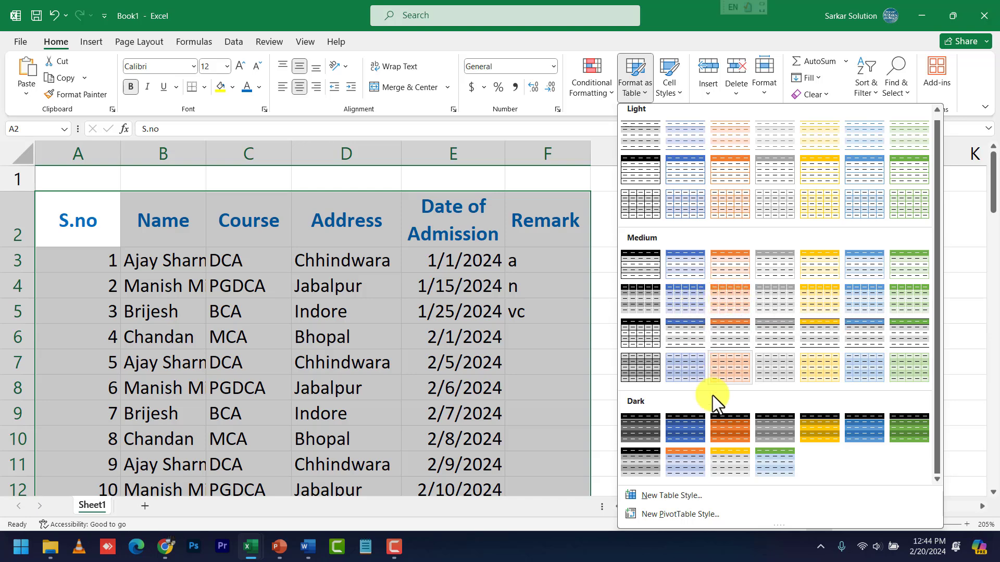
click(729, 300)
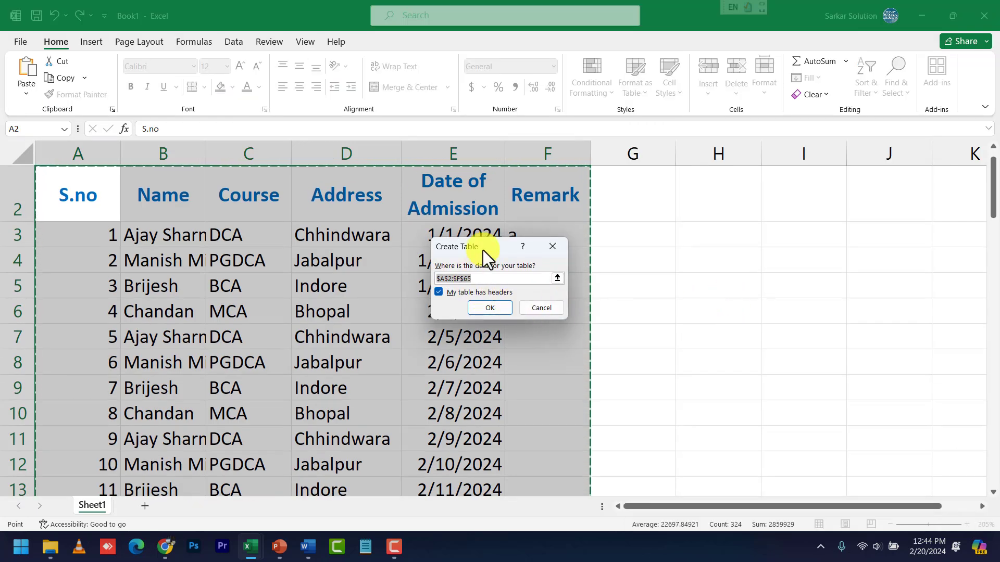
drag(483, 250, 557, 278)
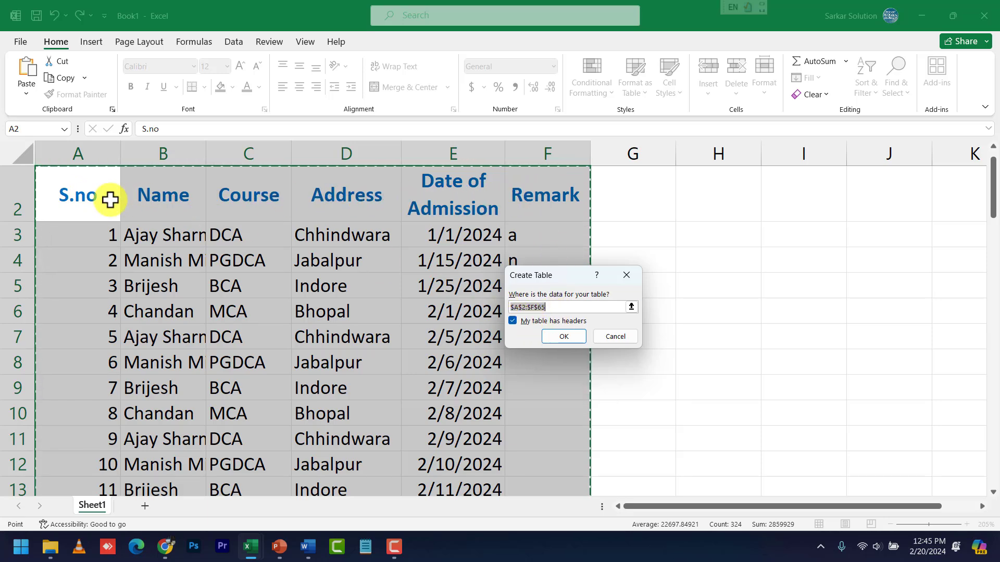
click(513, 321)
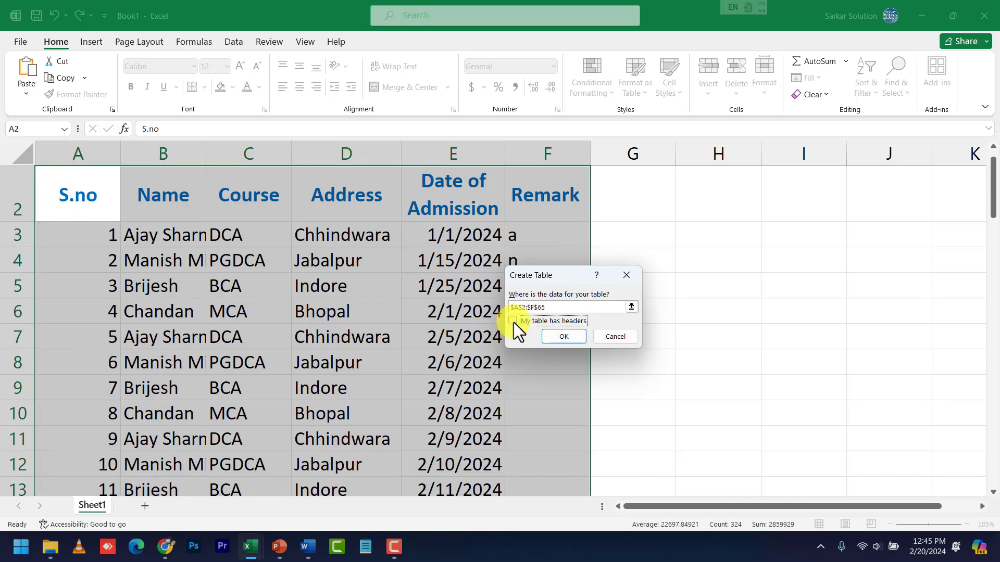
click(511, 321)
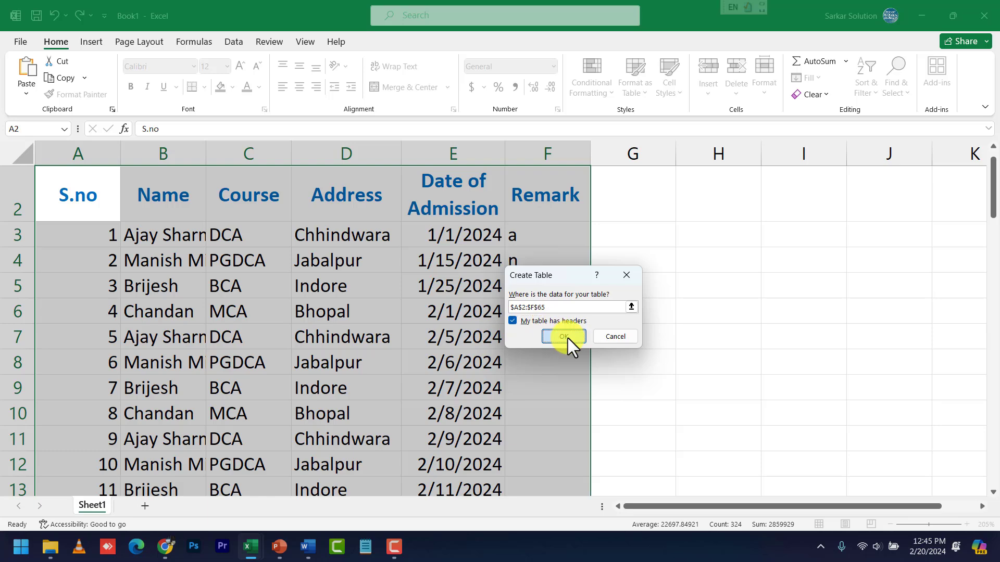
click(564, 337)
click(442, 305)
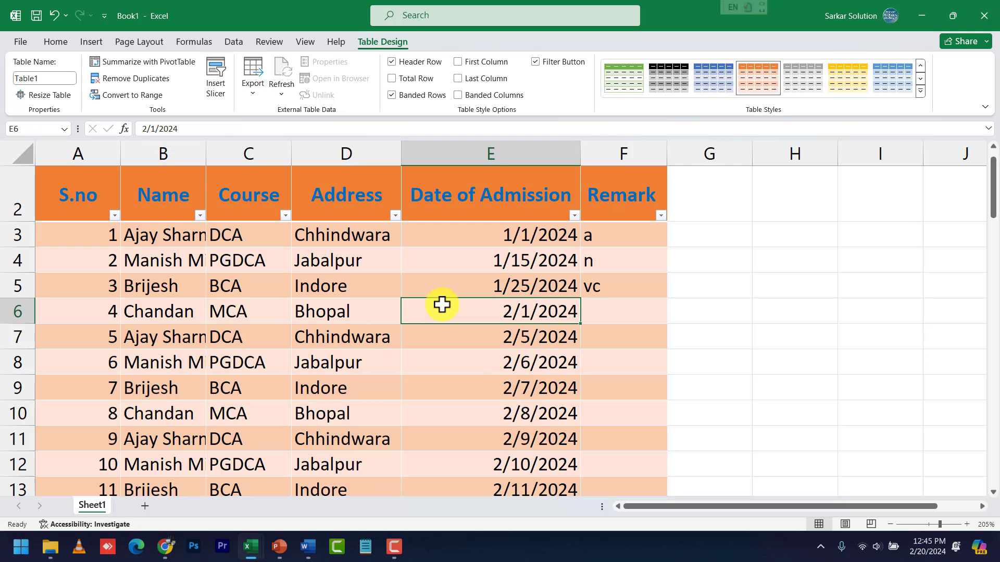
click(373, 277)
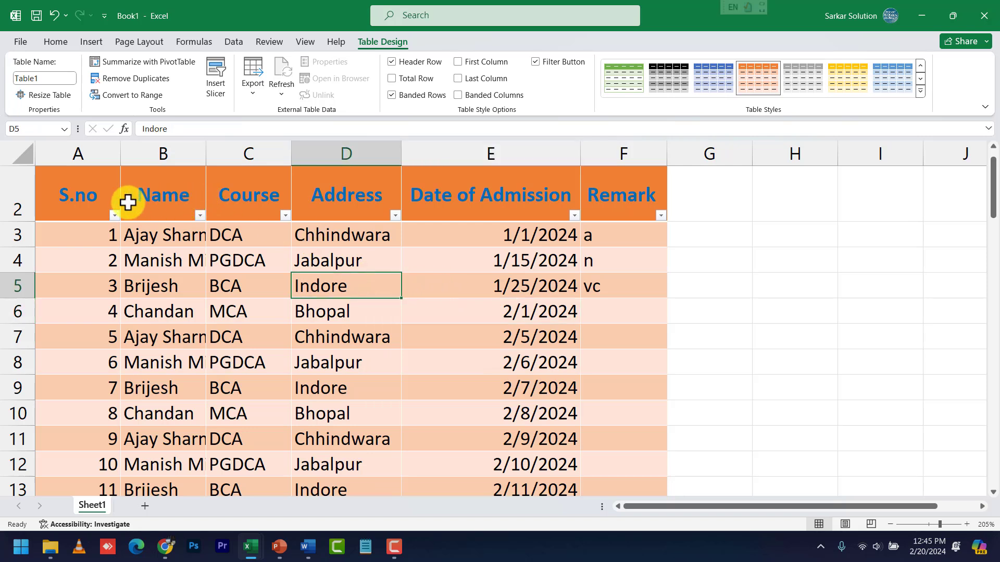
Step: Apply the Accent2 cell style to the header cells A2:F2
click(104, 201)
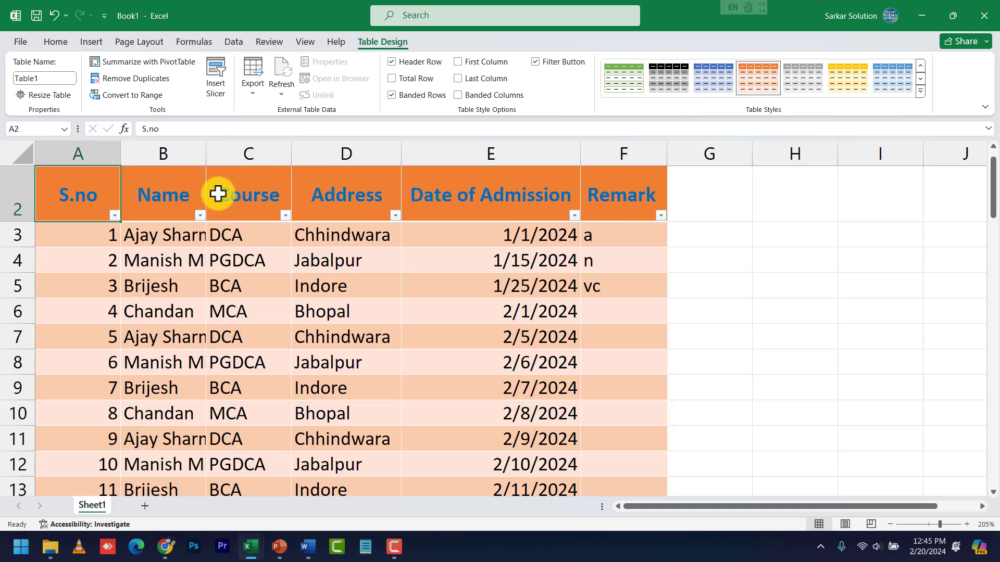
drag(100, 194, 608, 194)
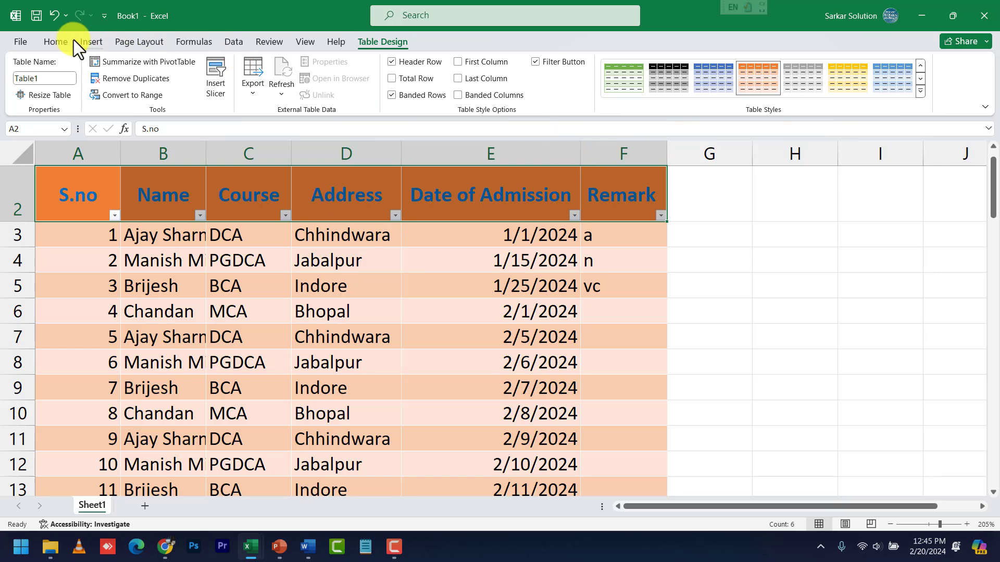
click(60, 41)
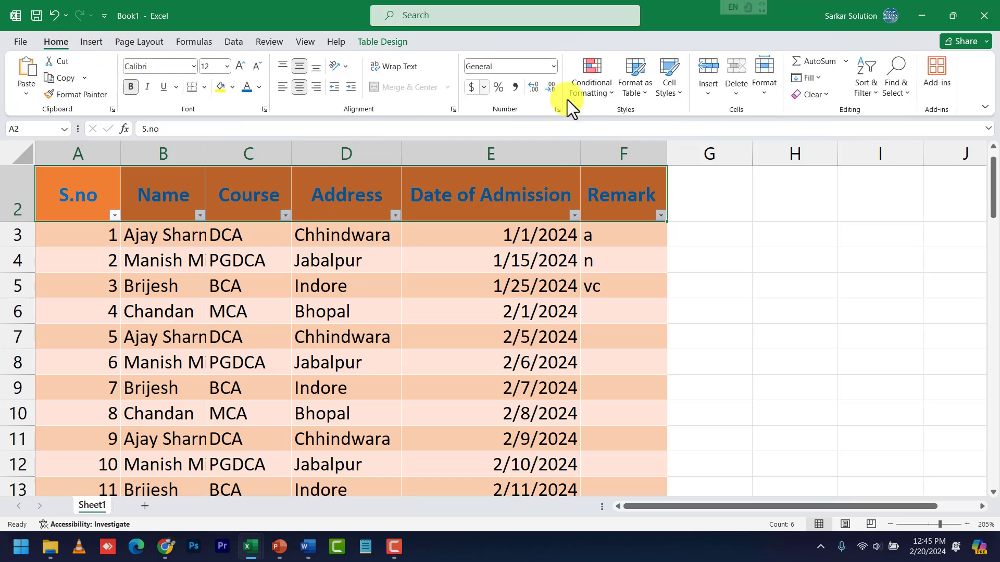
click(677, 90)
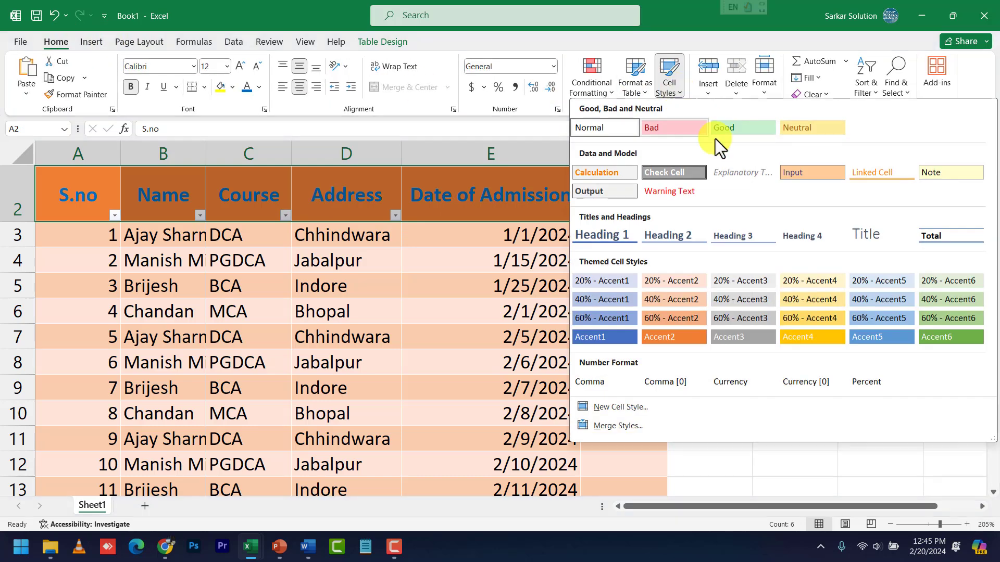
click(679, 335)
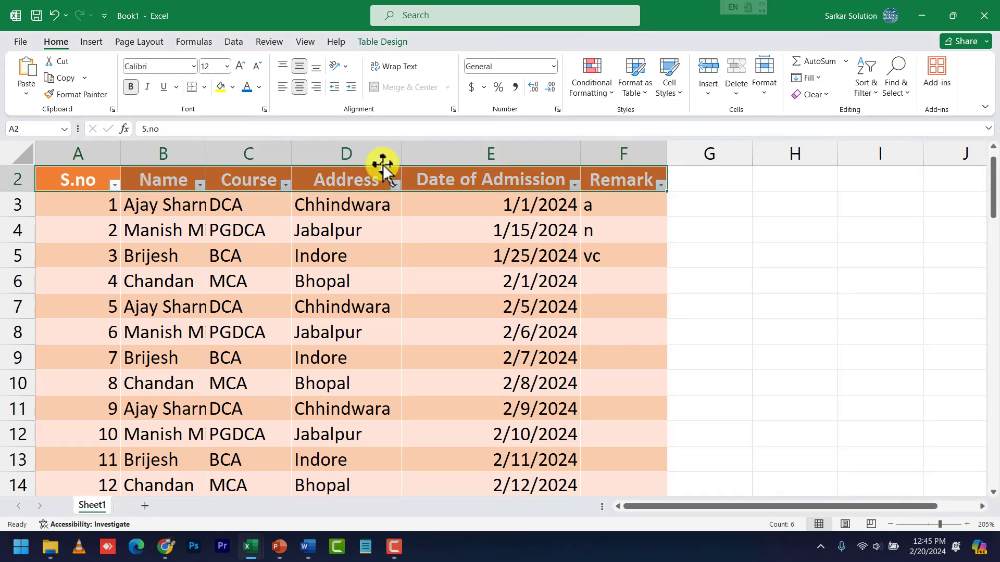
click(277, 250)
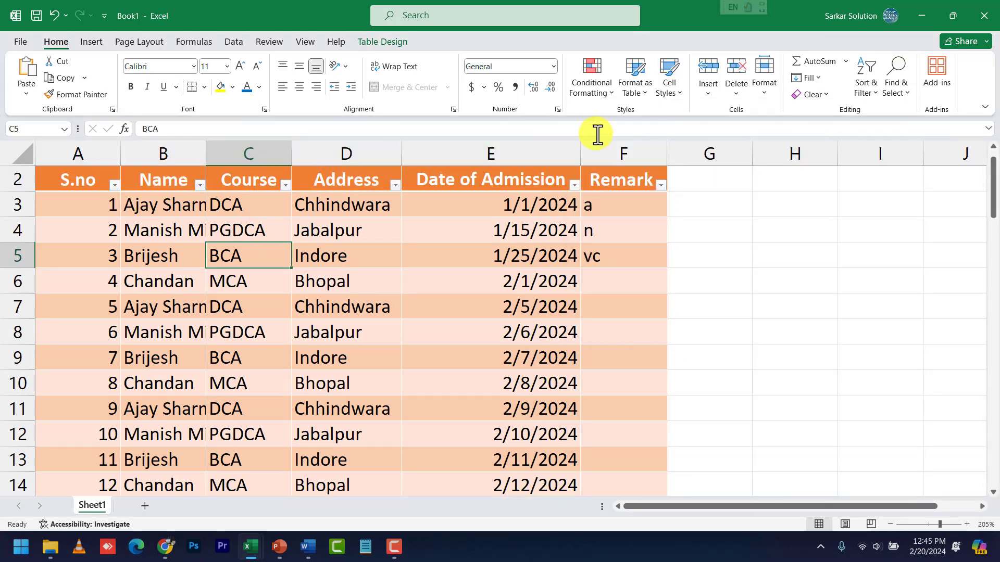
Step: Examine the available cell styles and table styles without applying any of them
click(678, 96)
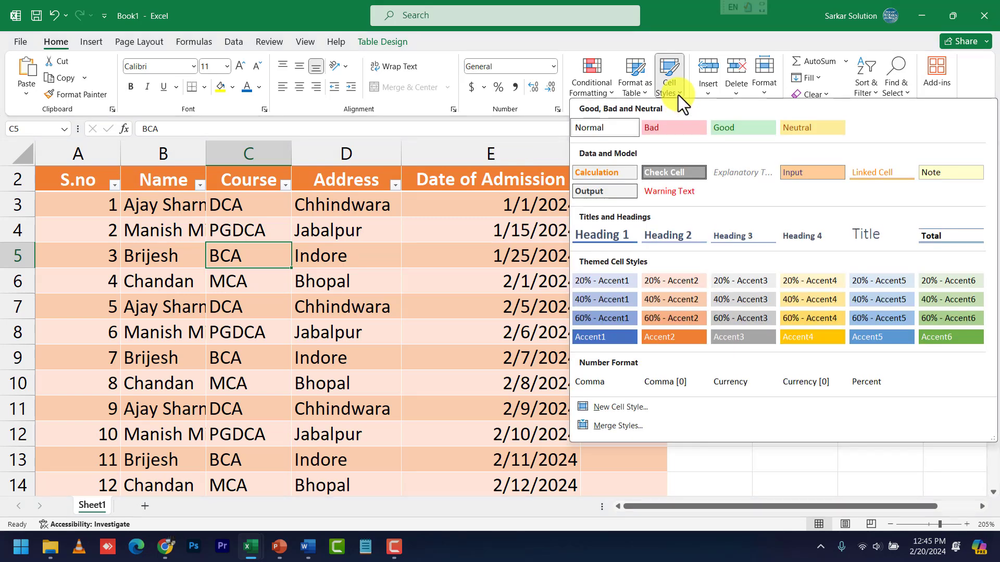
click(678, 94)
click(647, 94)
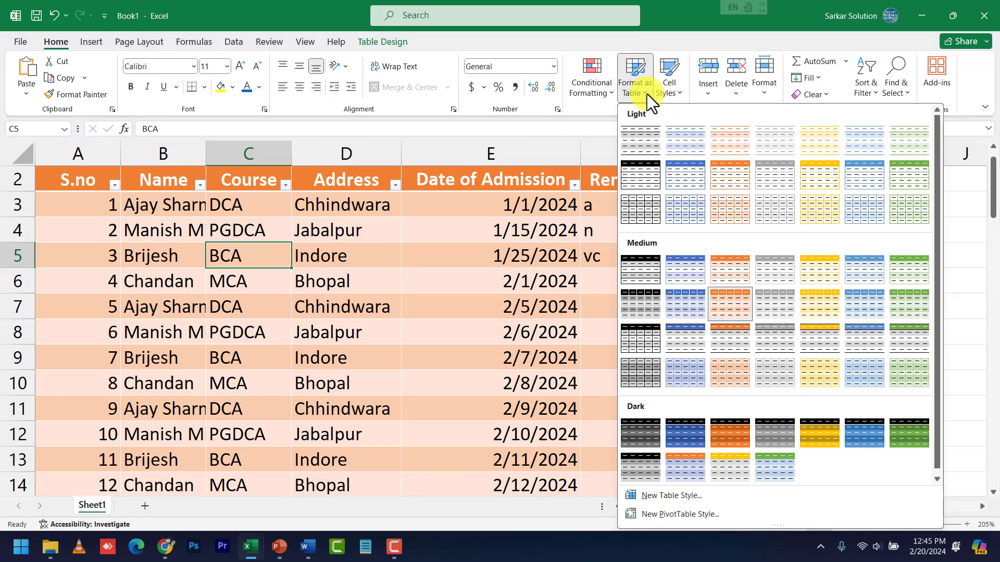
click(647, 94)
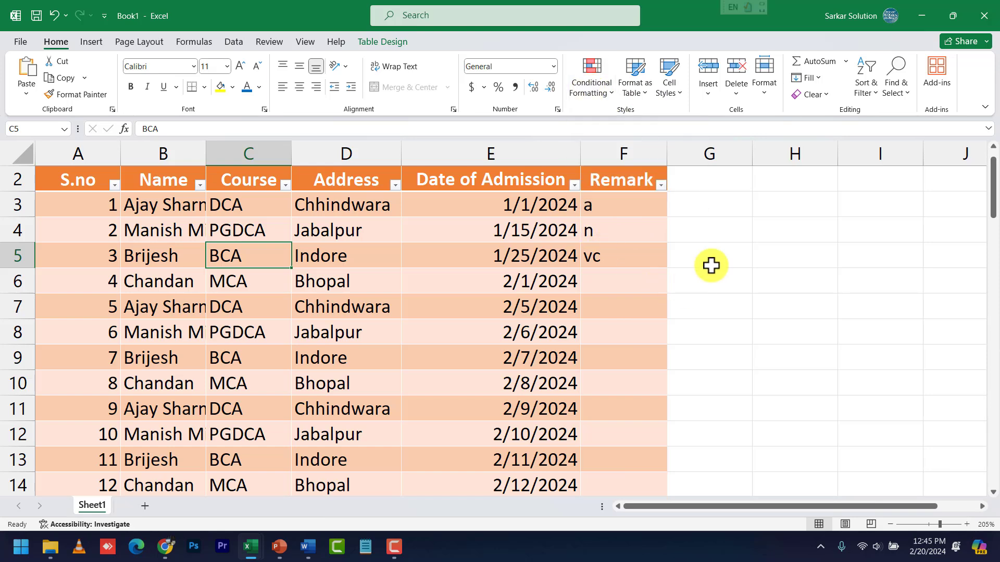
click(643, 92)
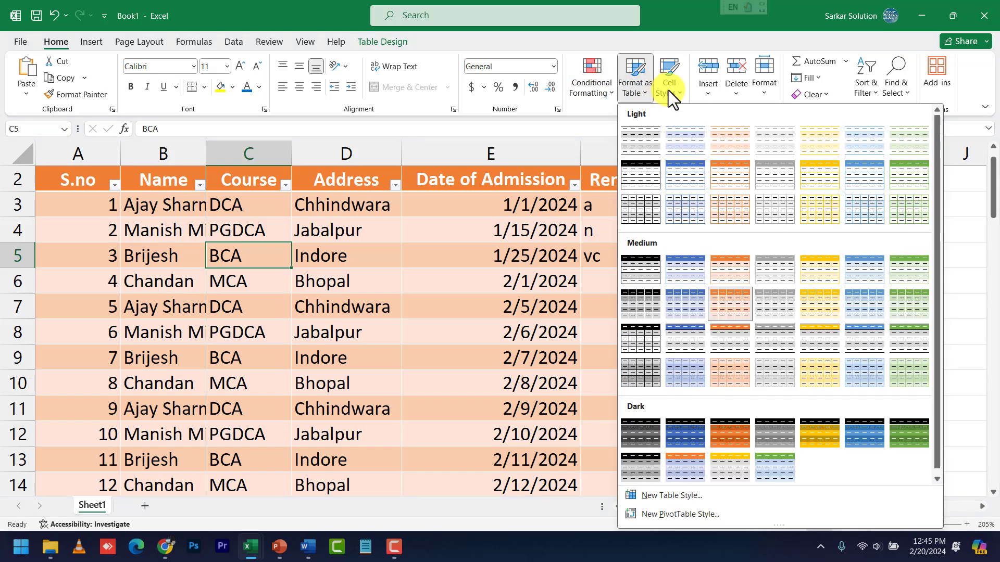
click(669, 89)
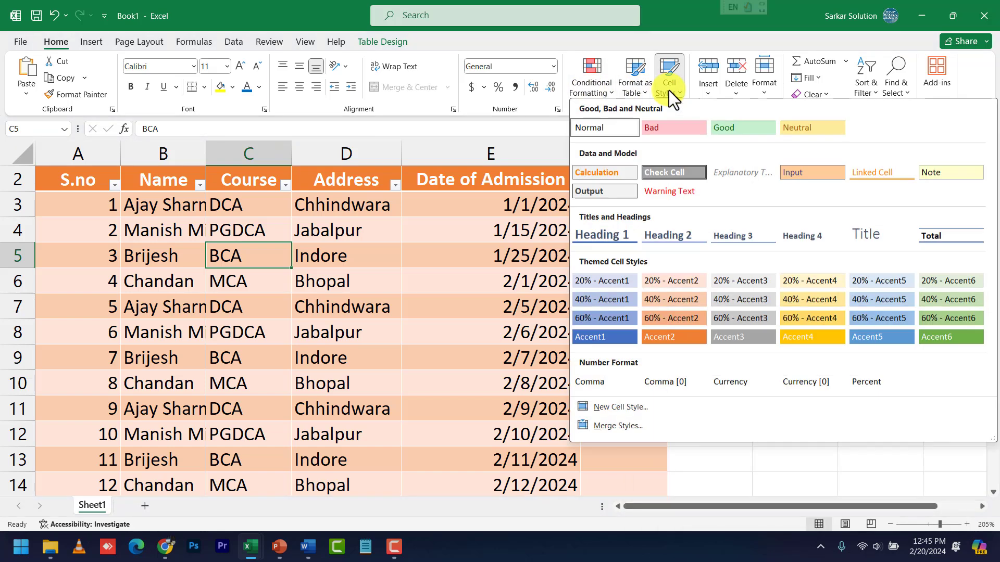
click(635, 89)
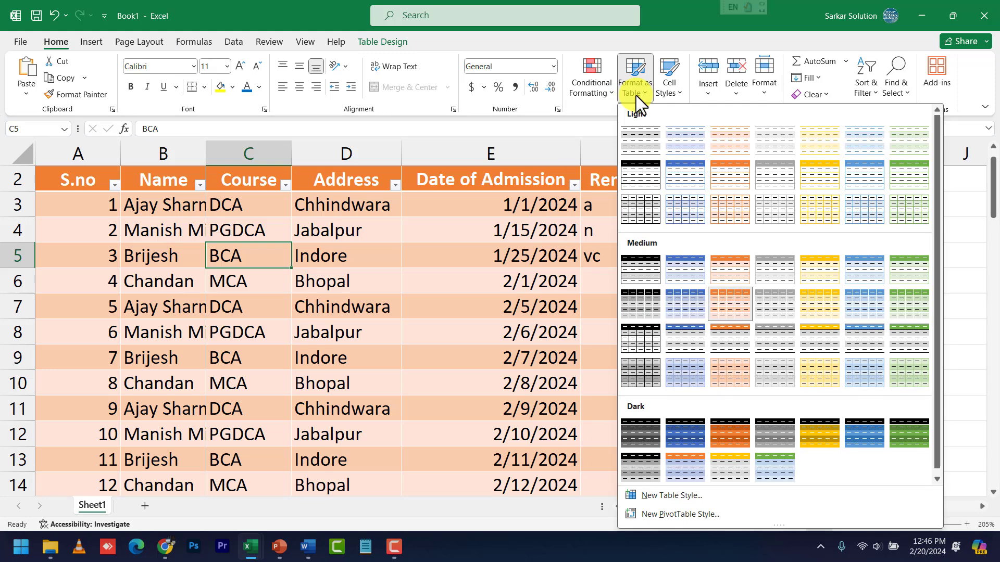
key(Escape)
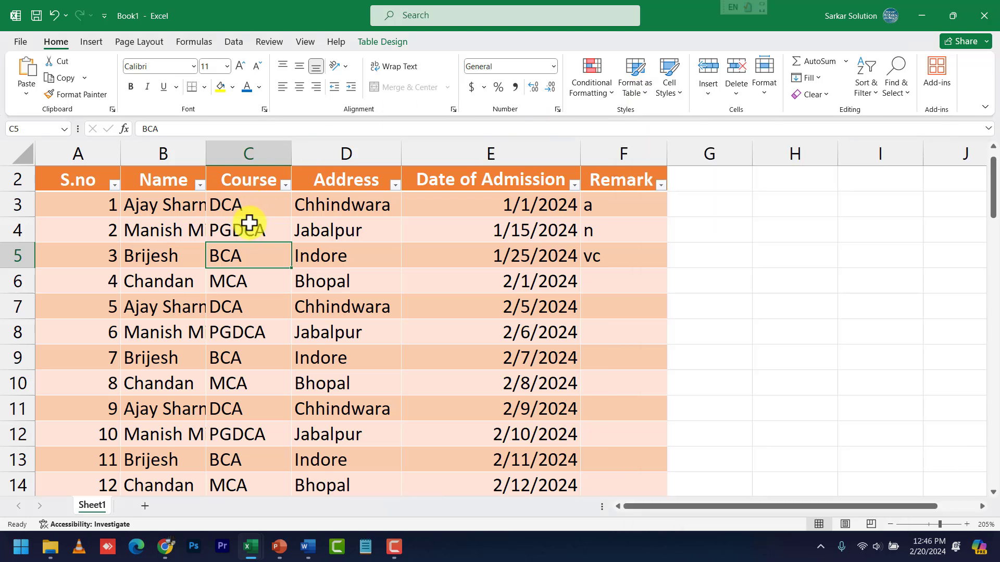
Step: Start a "Text That Contains" conditional formatting rule for the course entries in C3:C65, keeping its dialog clear of the Course column
click(99, 185)
drag(99, 185, 504, 430)
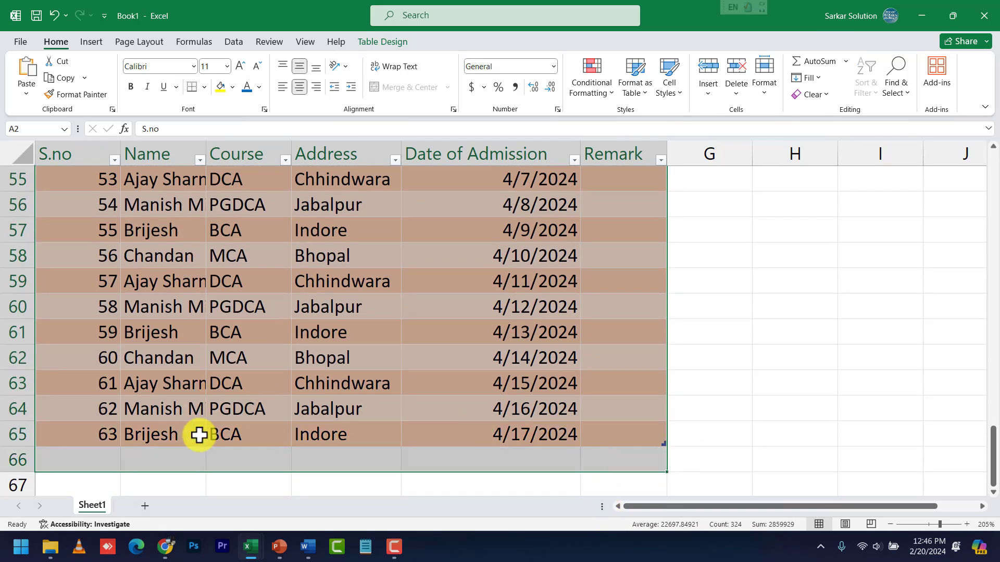
click(229, 430)
drag(229, 405, 246, 221)
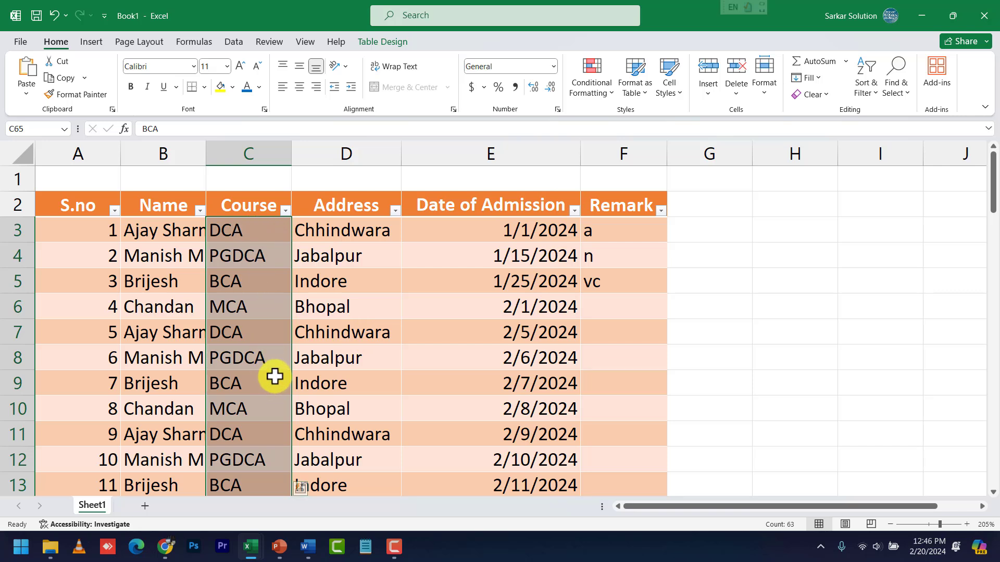
click(594, 89)
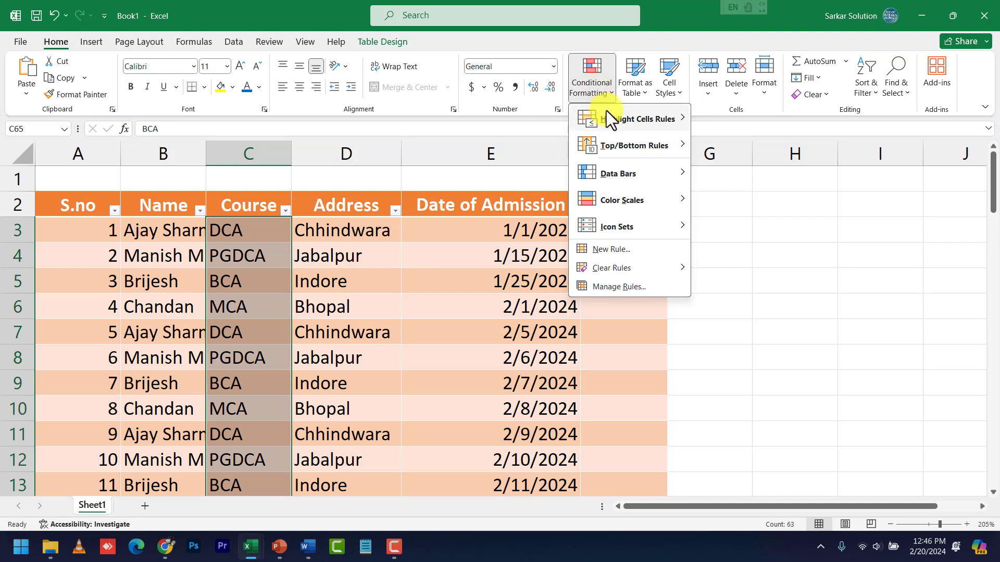
mouse_move(608, 120)
mouse_move(642, 115)
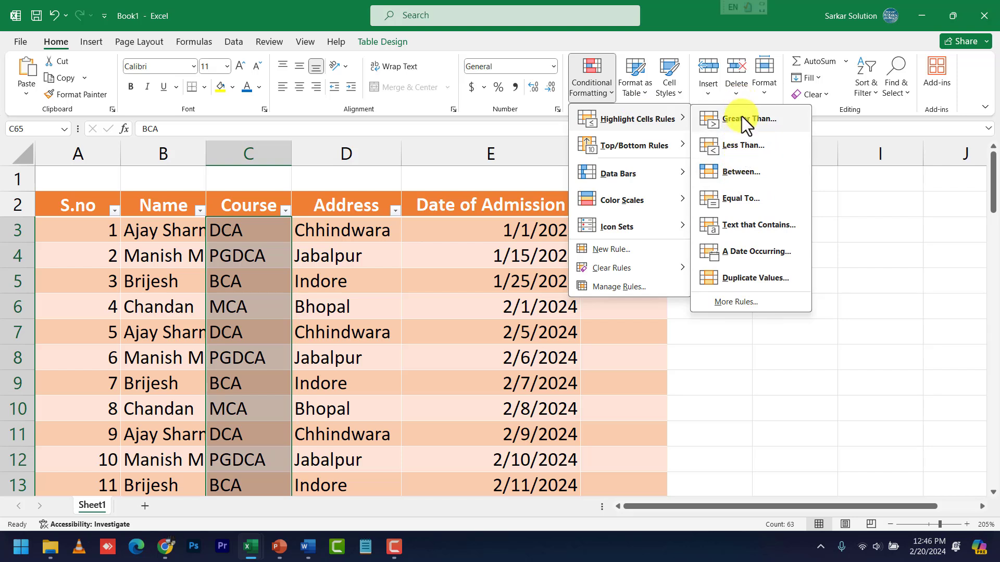
click(746, 225)
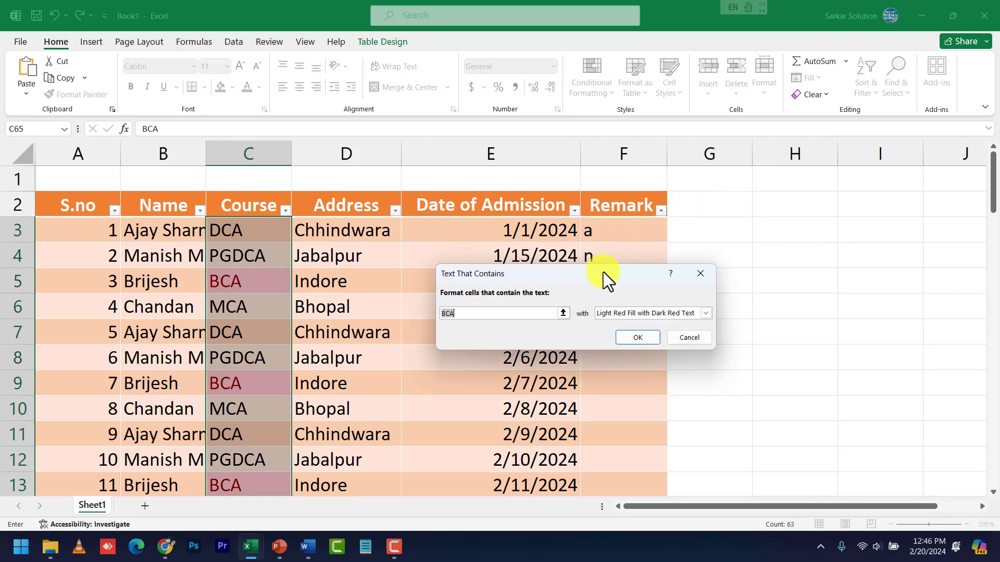
drag(600, 273, 743, 209)
Step: Set the rule's text to "DCA" and preview Yellow Fill with Dark Yellow Text, Light Red Fill and Green Fill with Dark Green Text
click(598, 253)
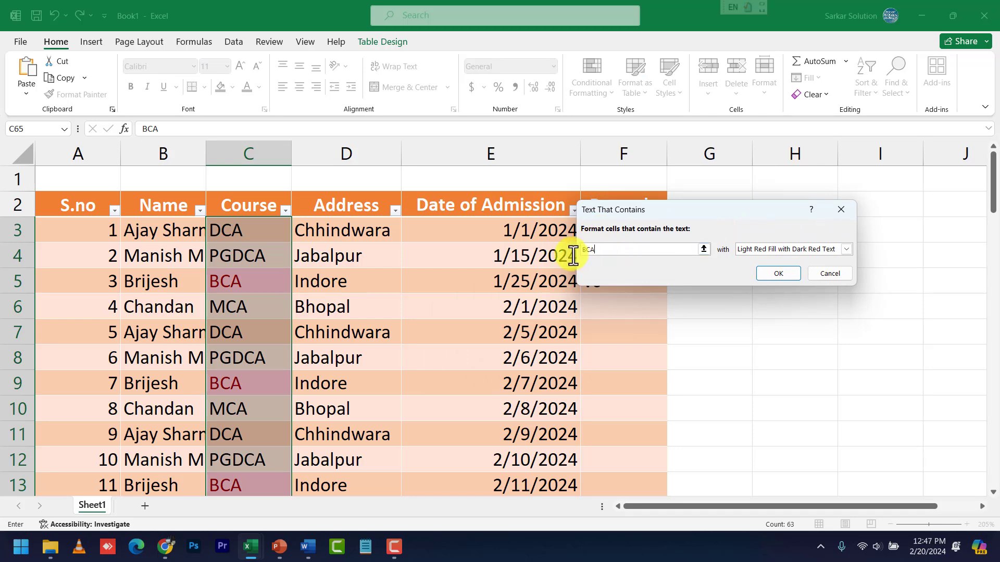
text(DCA)
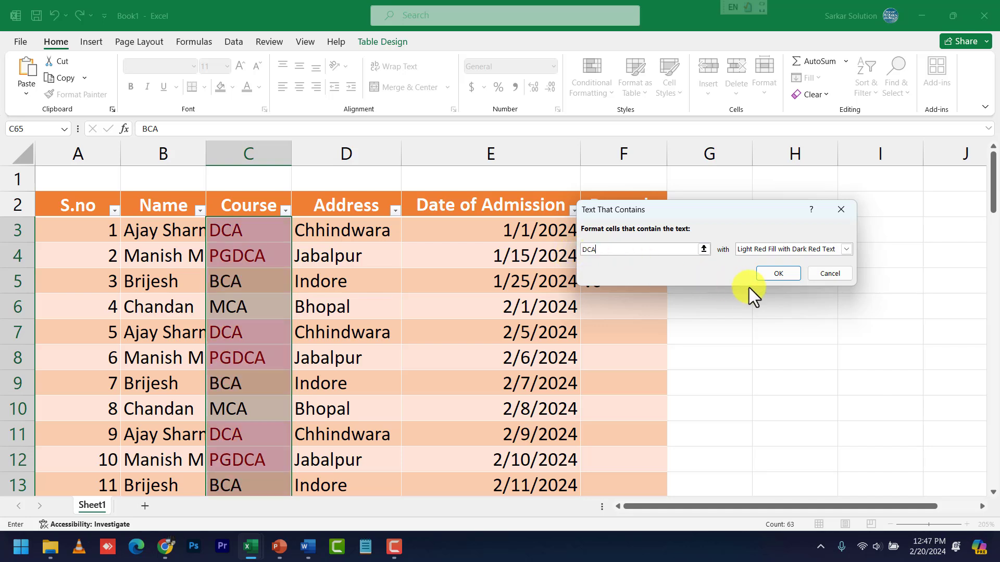
click(798, 248)
click(770, 271)
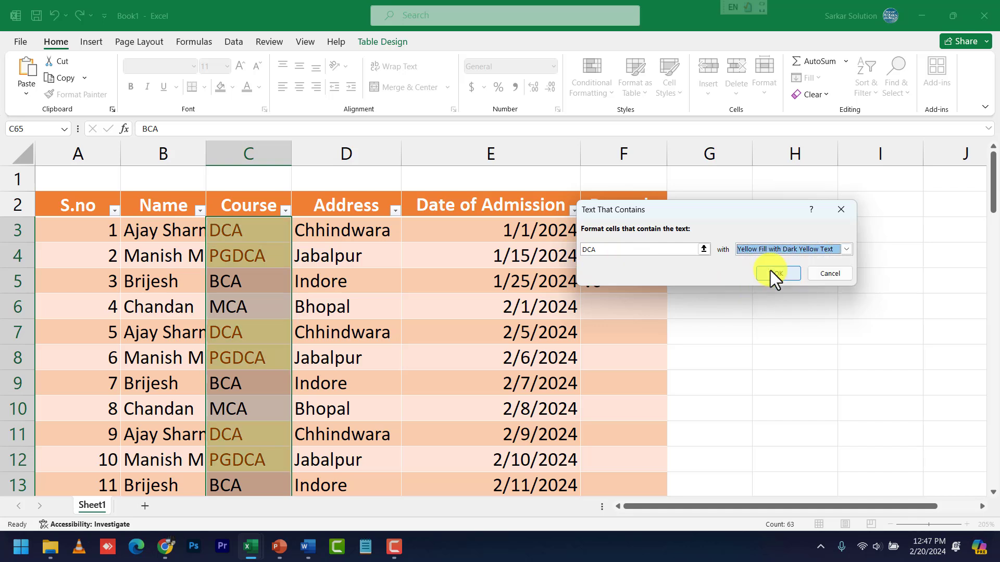
click(792, 251)
click(770, 286)
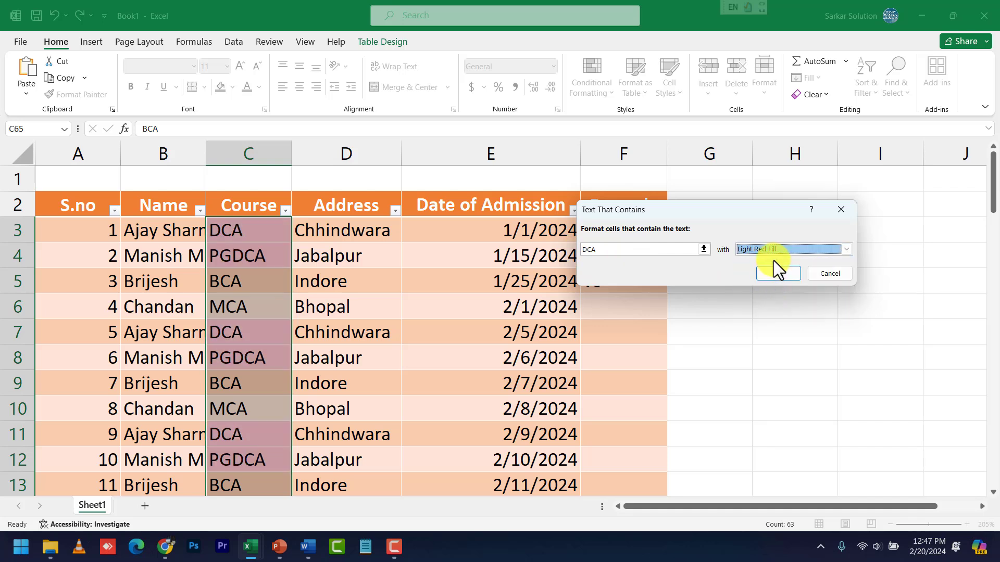
click(776, 251)
click(770, 279)
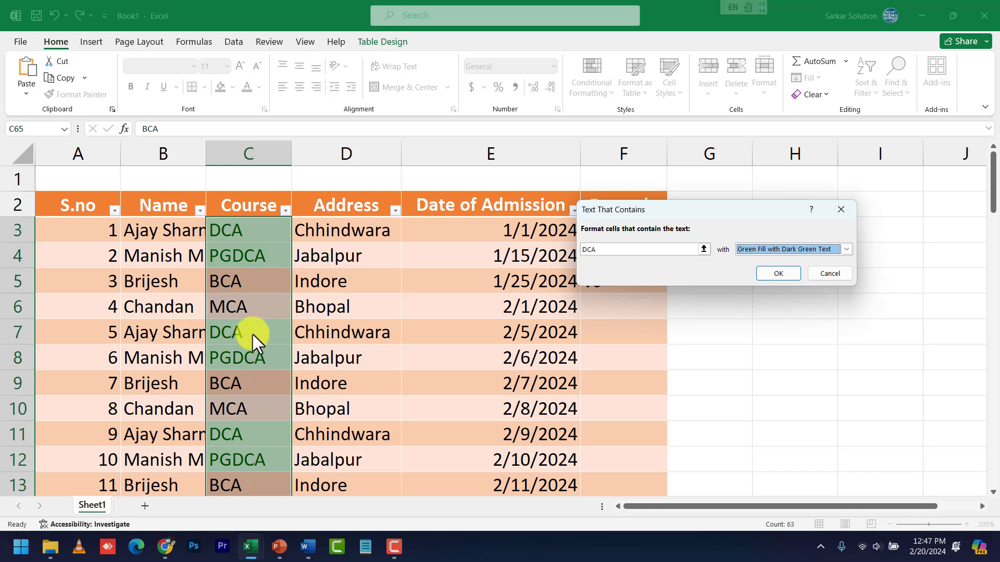
Step: Replace the rule's text with "PGDCA"
click(617, 252)
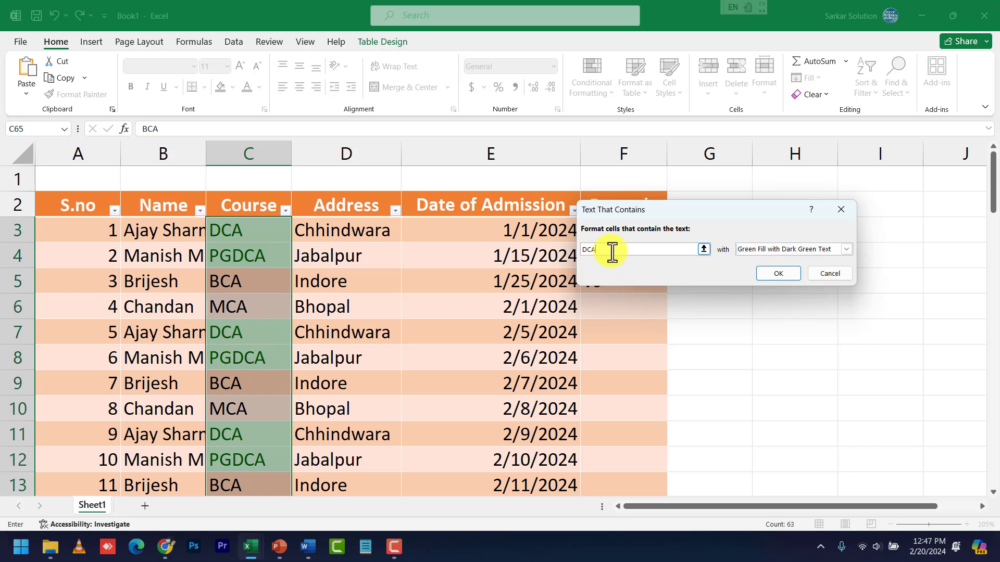
key(Home)
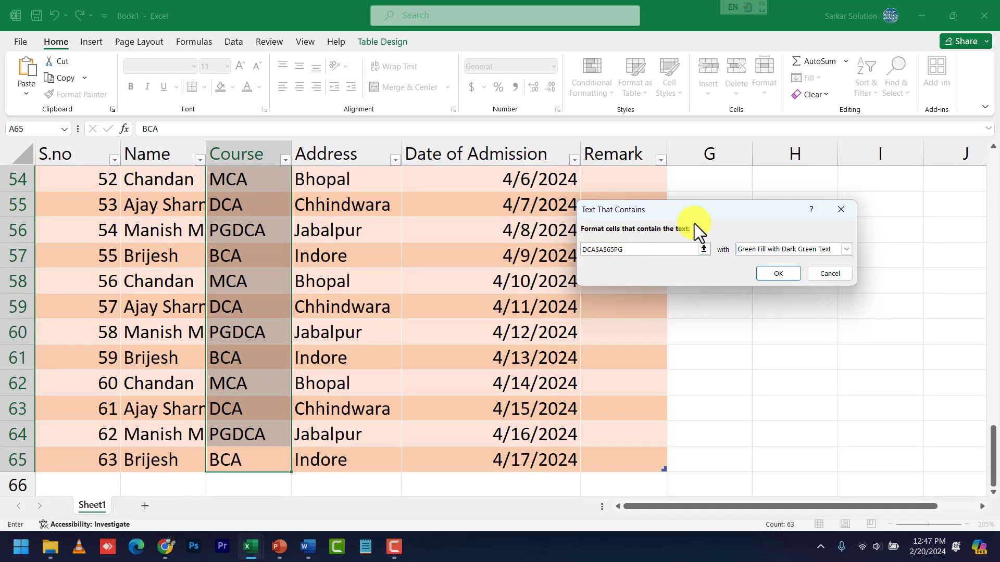
drag(645, 248, 569, 250)
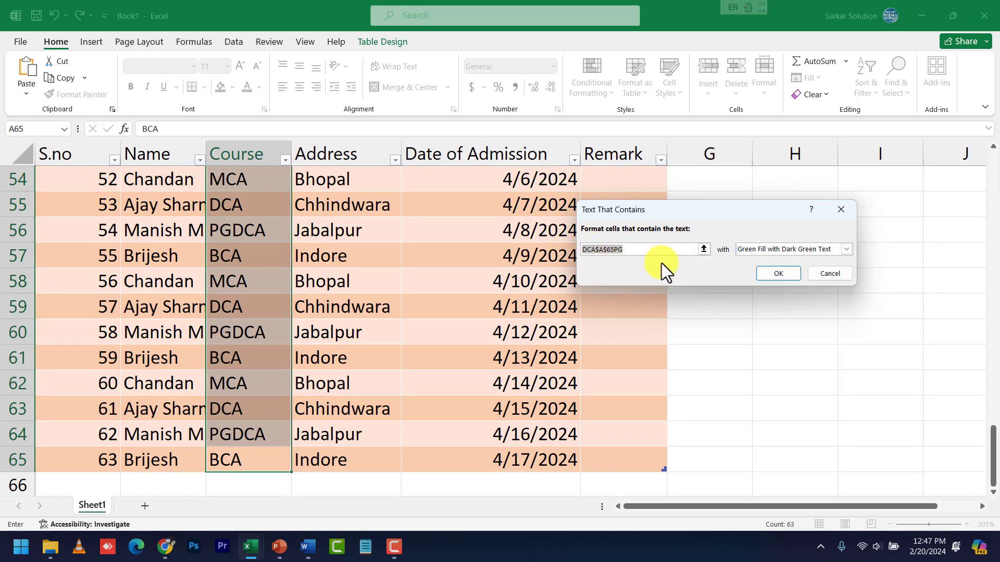
key(BackSpace)
text(PGDCA)
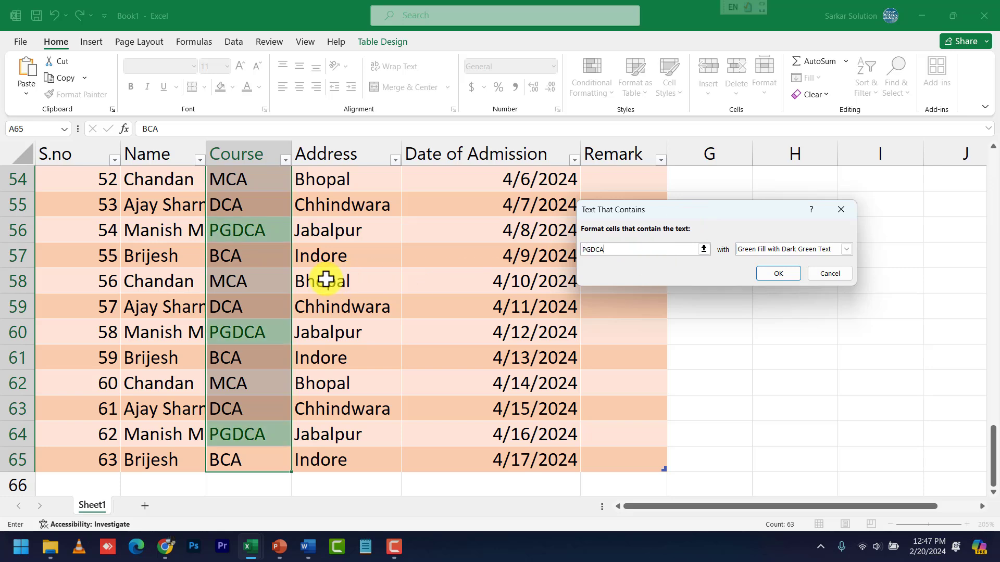
Step: Review which cells the rule preview highlights along the whole Course column, from row 3 to row 65
scroll(239, 280, up, 11)
scroll(239, 280, up, 7)
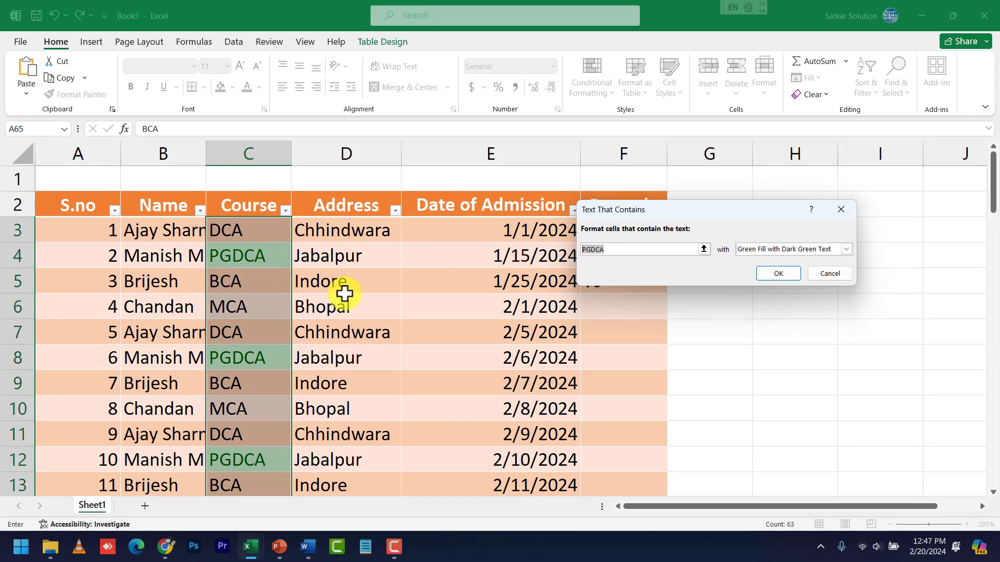
scroll(296, 297, down, 16)
scroll(293, 335, down, 8)
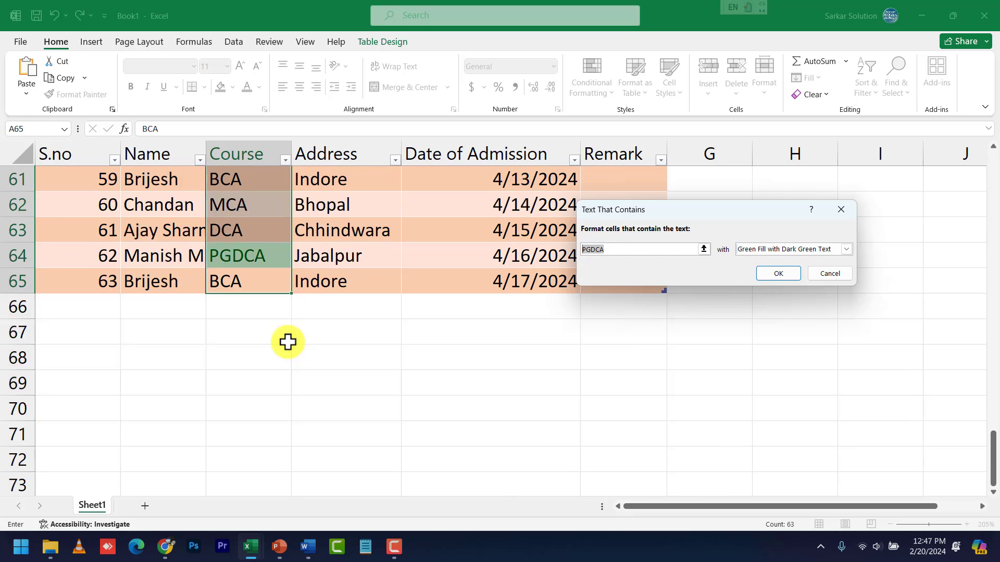
scroll(288, 342, up, 10)
scroll(286, 342, up, 11)
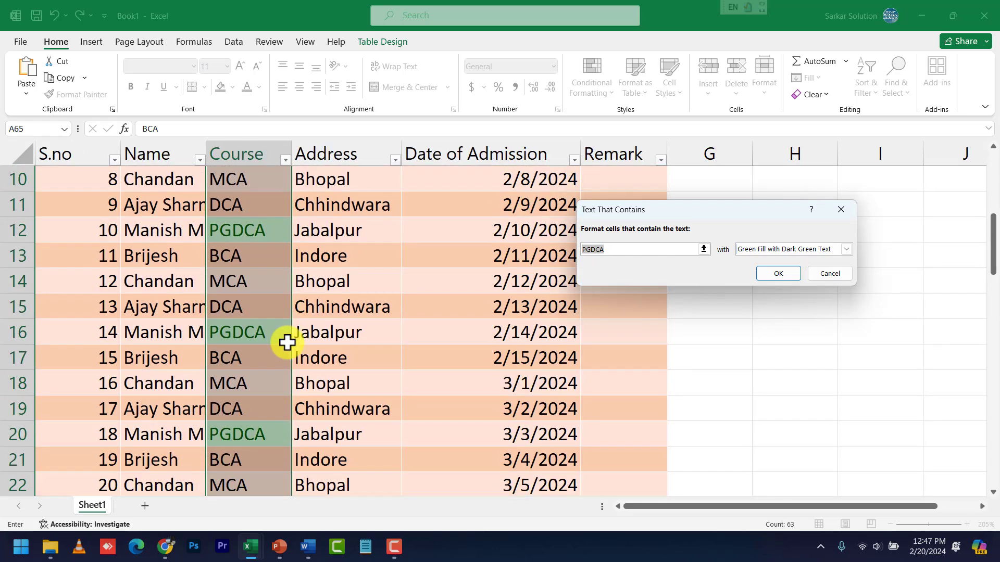
scroll(287, 339, up, 3)
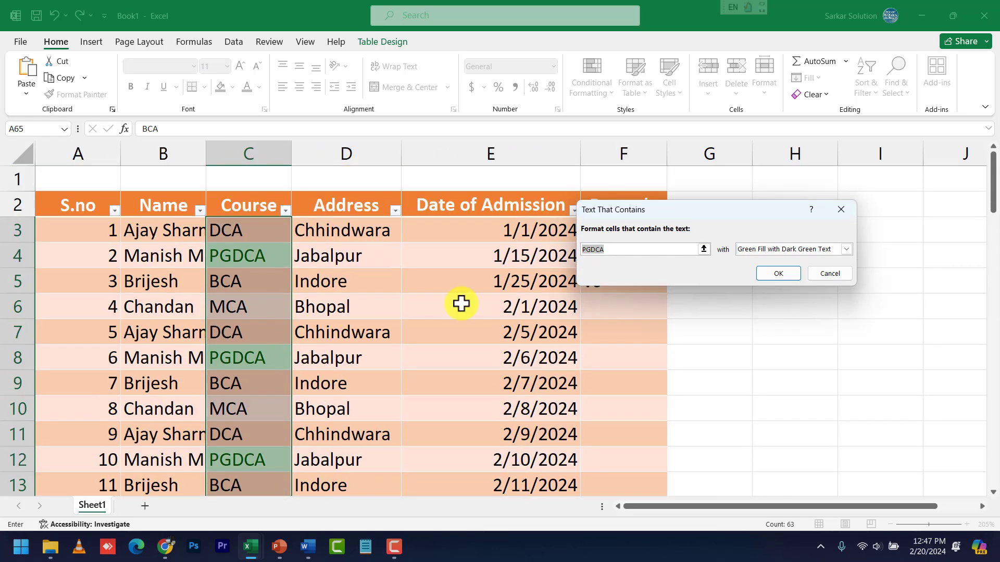
Step: Preview the PGDCA rule with Yellow Fill with Dark Yellow Text, Red Text and Red Border
click(839, 251)
click(788, 269)
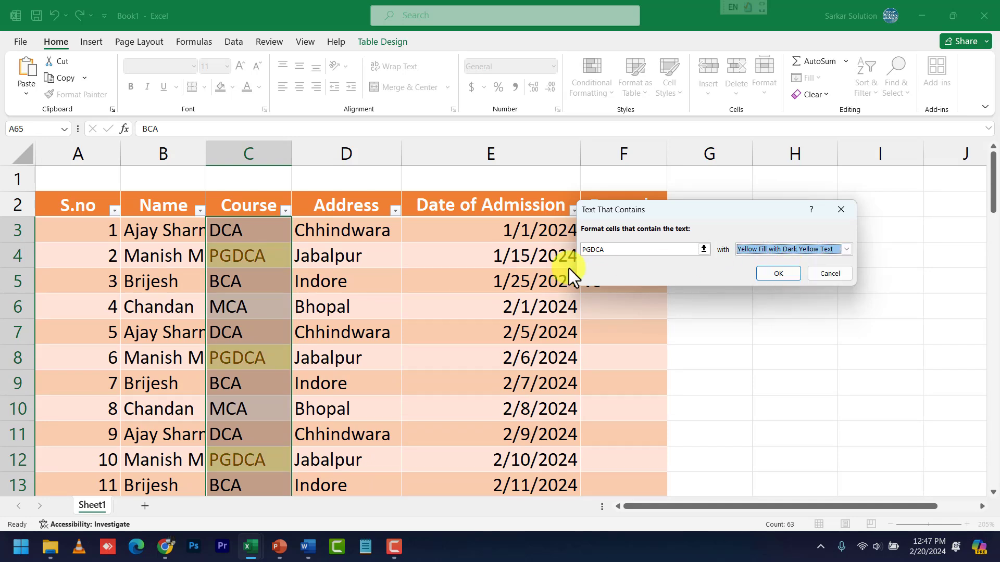
click(786, 246)
click(759, 258)
click(786, 249)
click(763, 298)
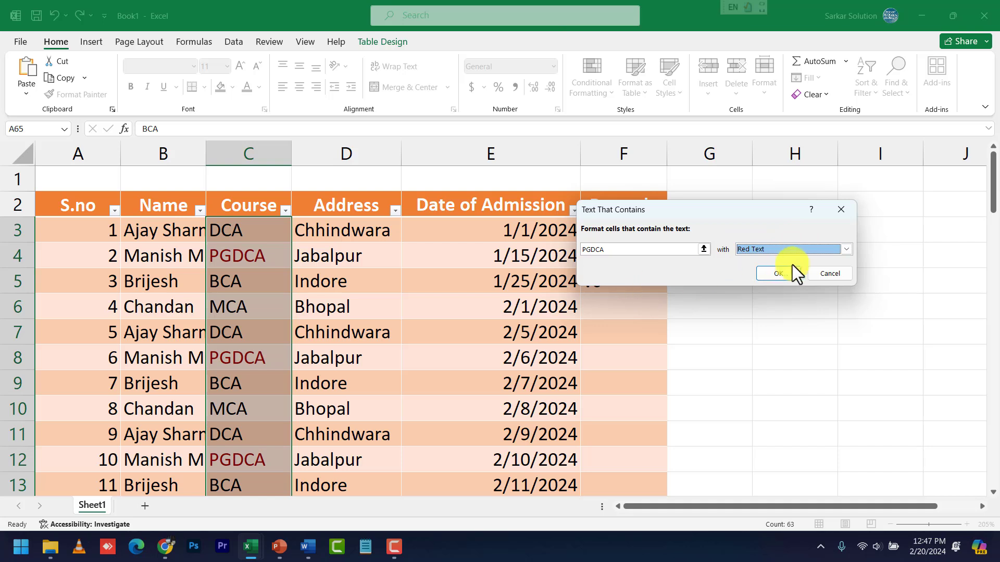
click(798, 251)
click(745, 306)
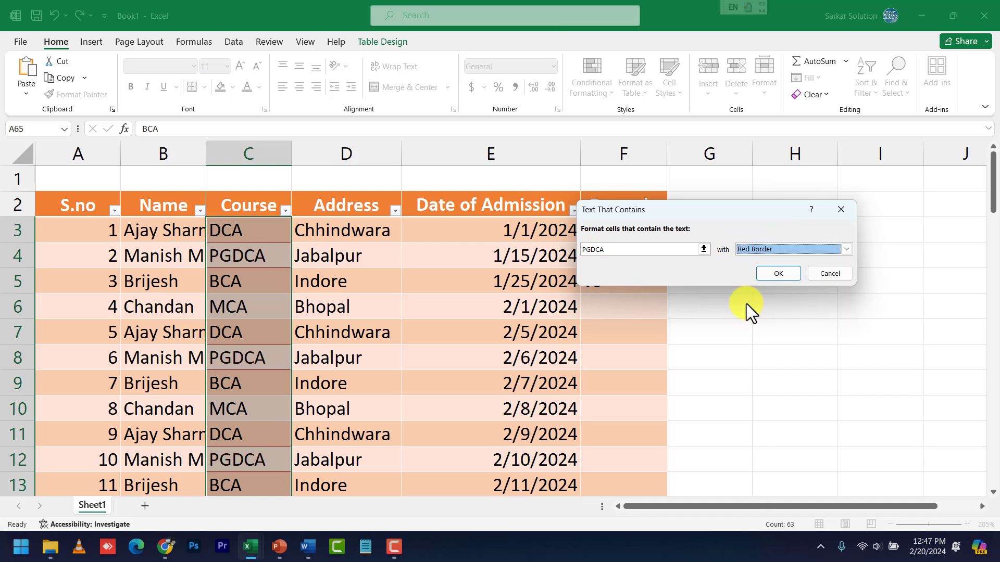
click(795, 249)
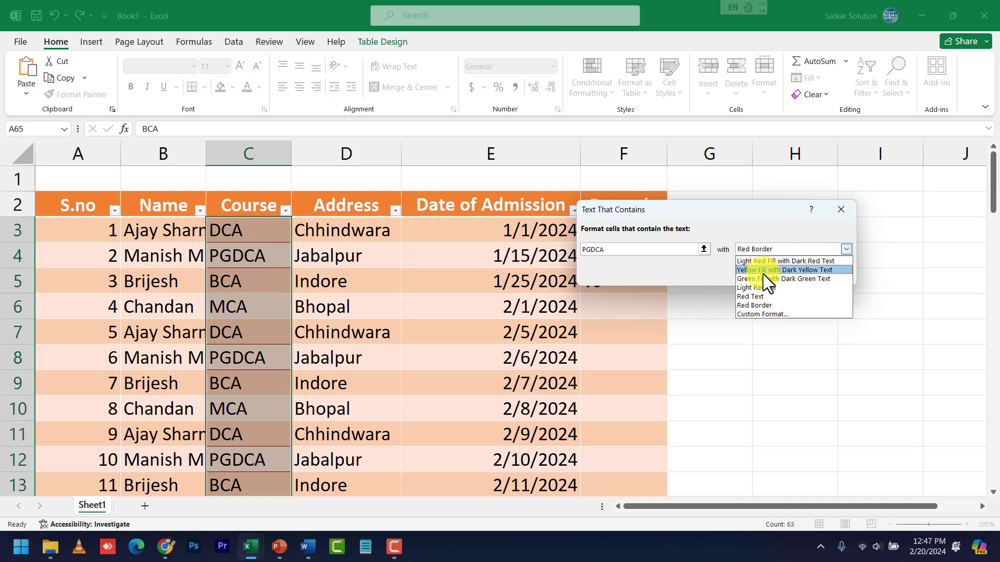
click(767, 270)
Step: Apply the PGDCA rule to the Course entries using Light Red Fill with Dark Red Text and check the highlighted rows
click(771, 252)
click(763, 261)
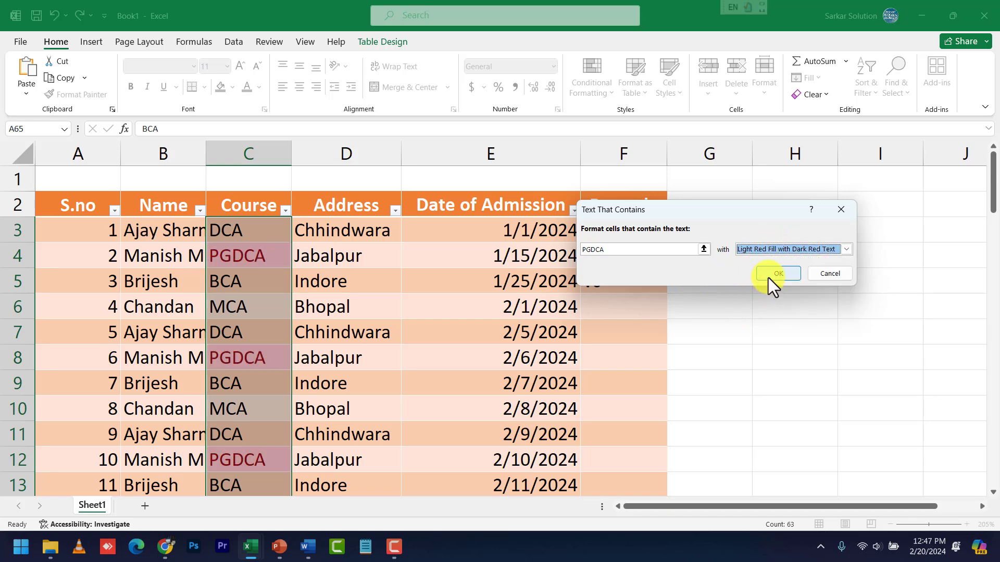
click(767, 277)
click(268, 301)
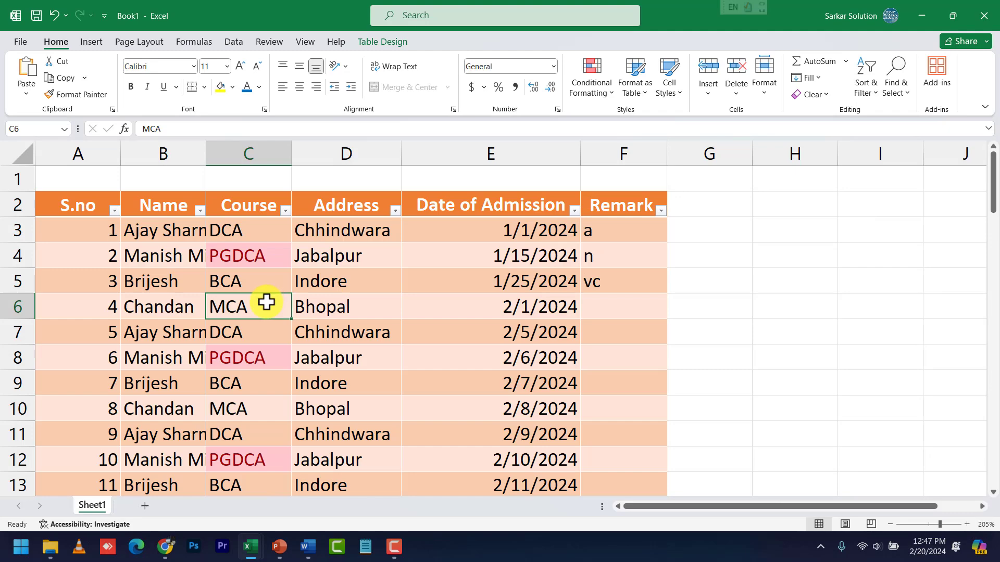
scroll(268, 300, down, 13)
scroll(264, 303, up, 3)
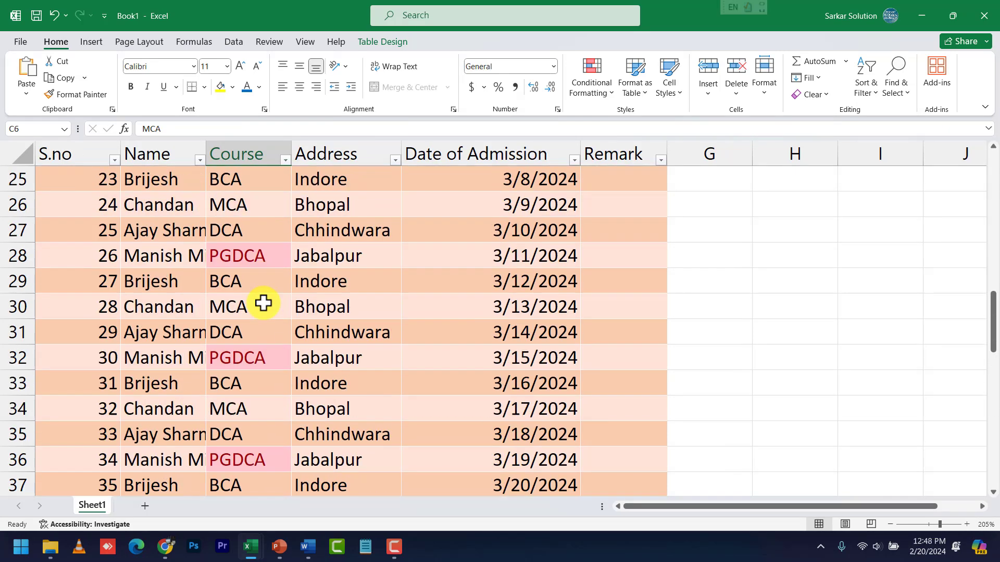
scroll(264, 303, up, 10)
Step: Highlight Course entries in C3:C65 containing "BCA" using Yellow Fill with Dark Yellow Text
drag(273, 229, 241, 420)
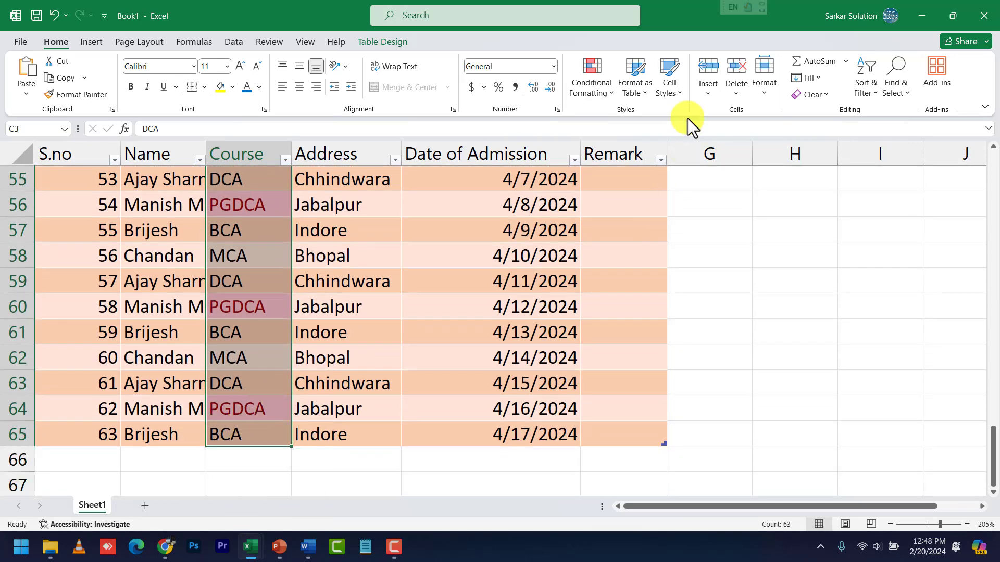
click(598, 90)
mouse_move(630, 127)
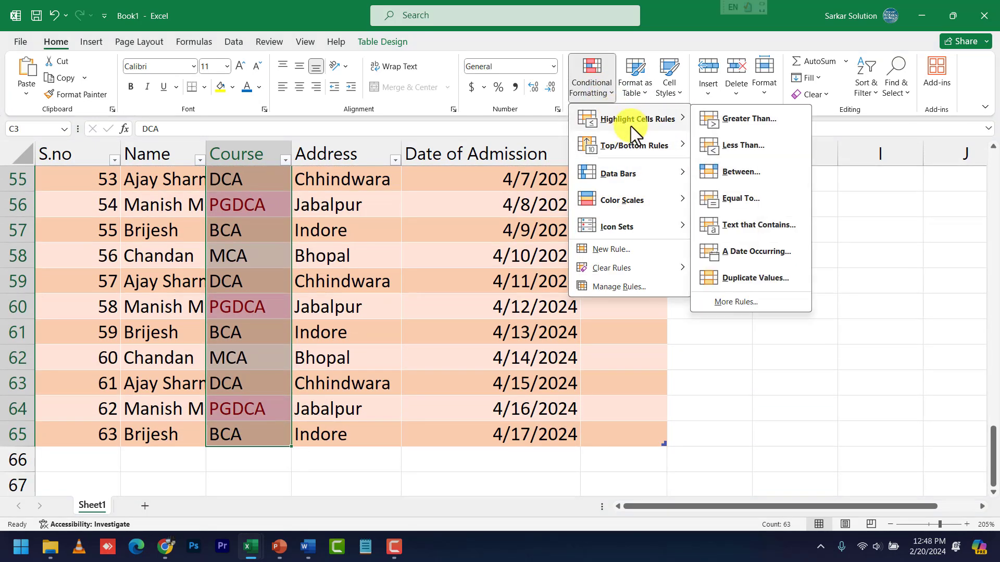
click(732, 226)
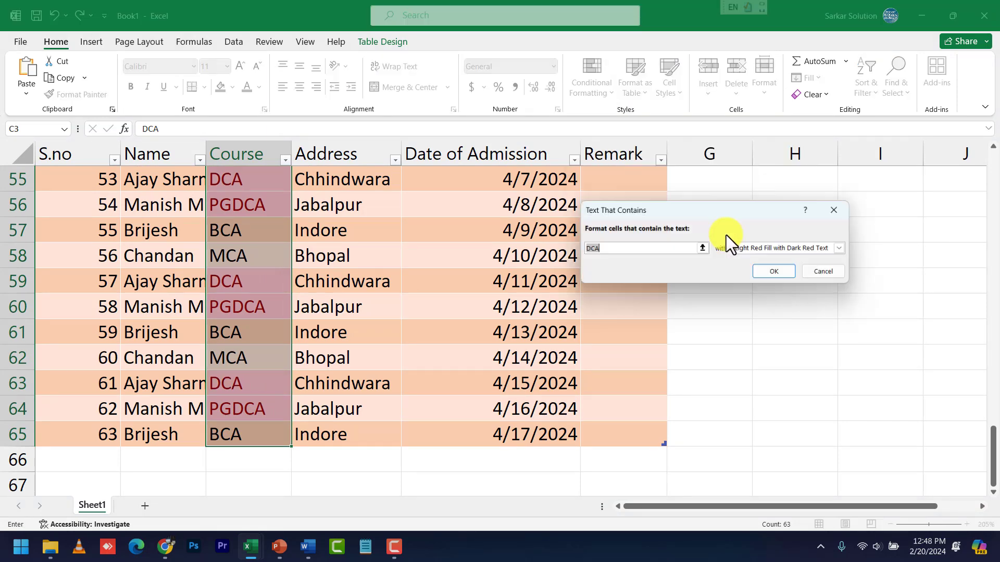
text(BCA)
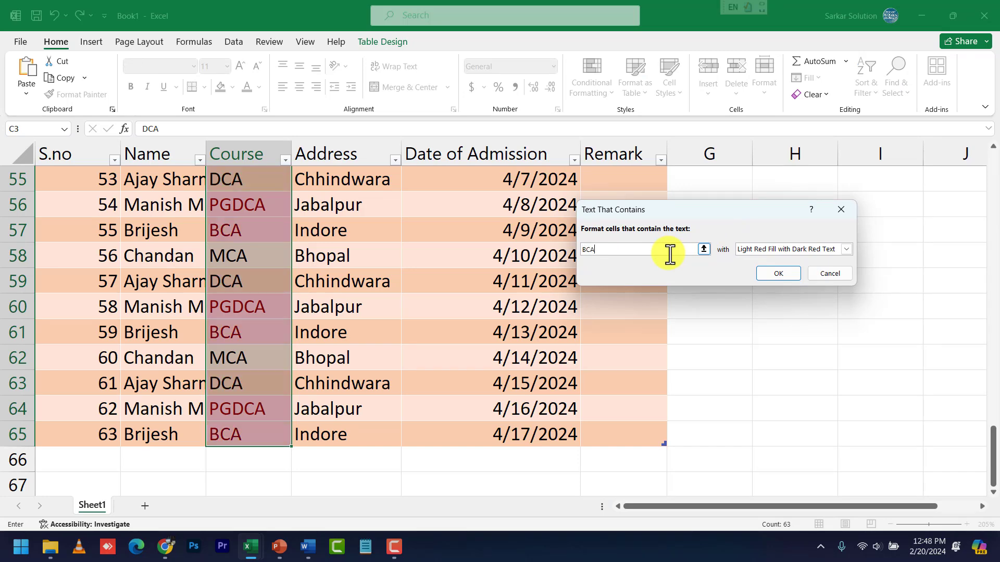
click(766, 250)
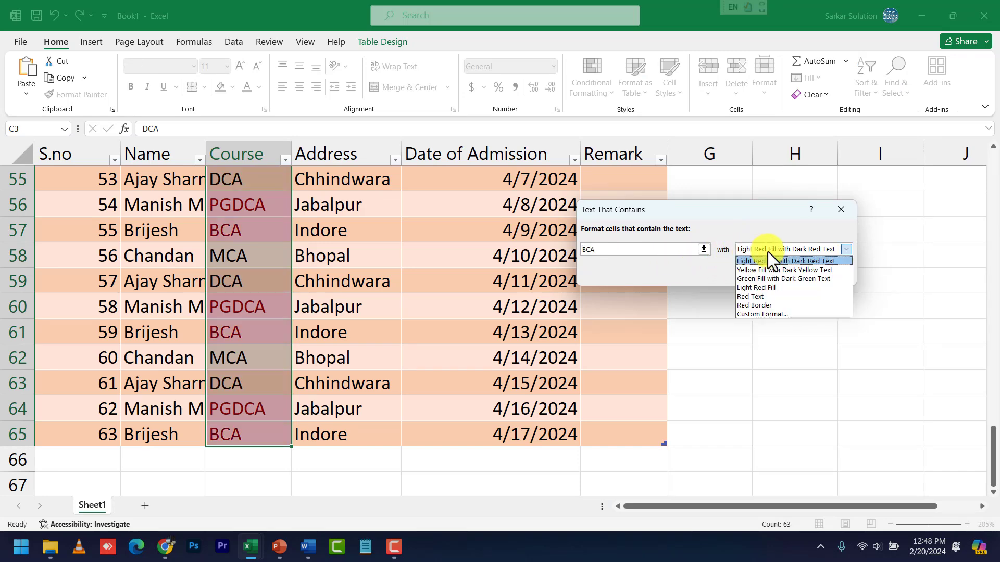
click(767, 271)
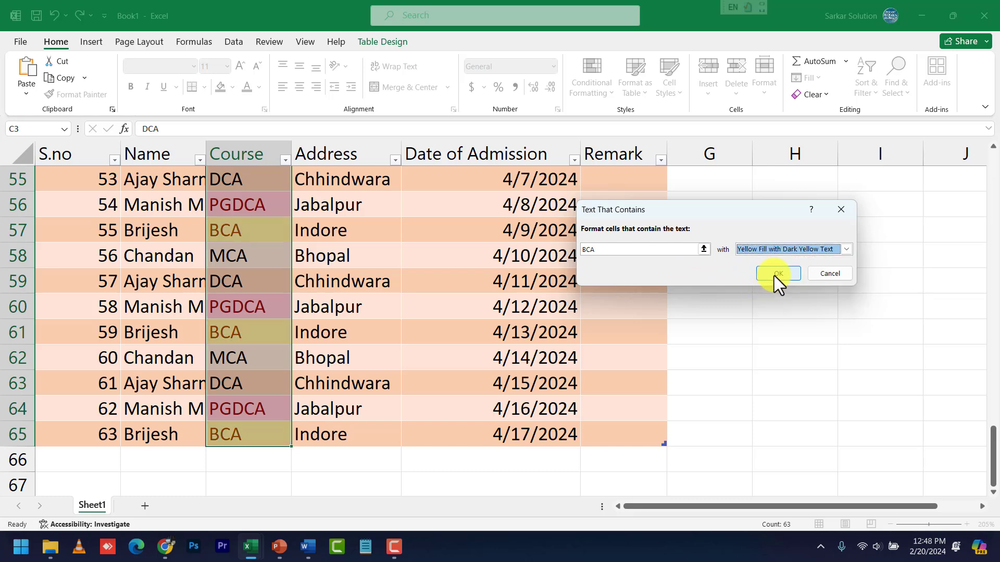
key(Return)
Step: Highlight Course entries in C3:C65 containing "MCA" using Green Fill with Dark Green Text
scroll(277, 343, up, 17)
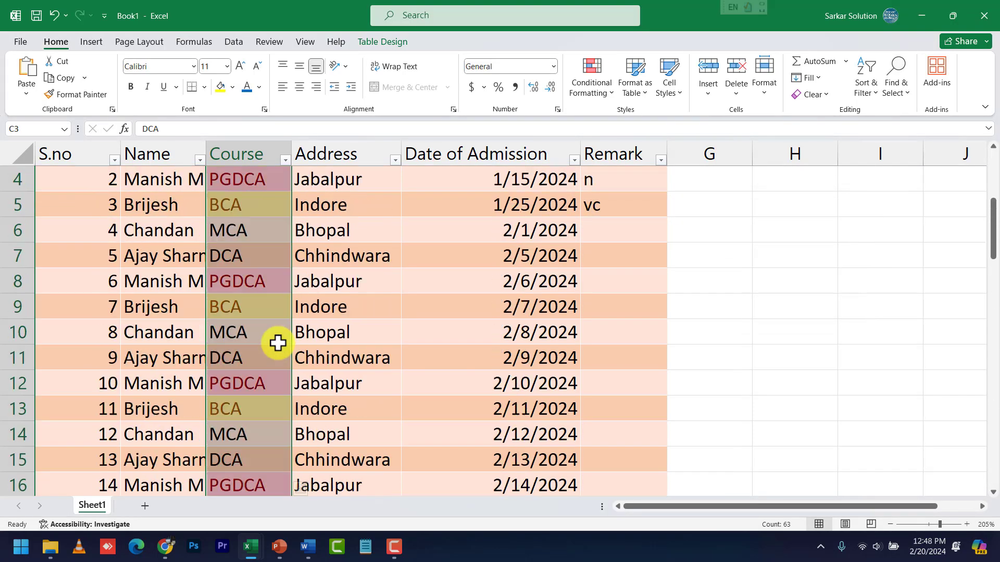
scroll(277, 342, up, 2)
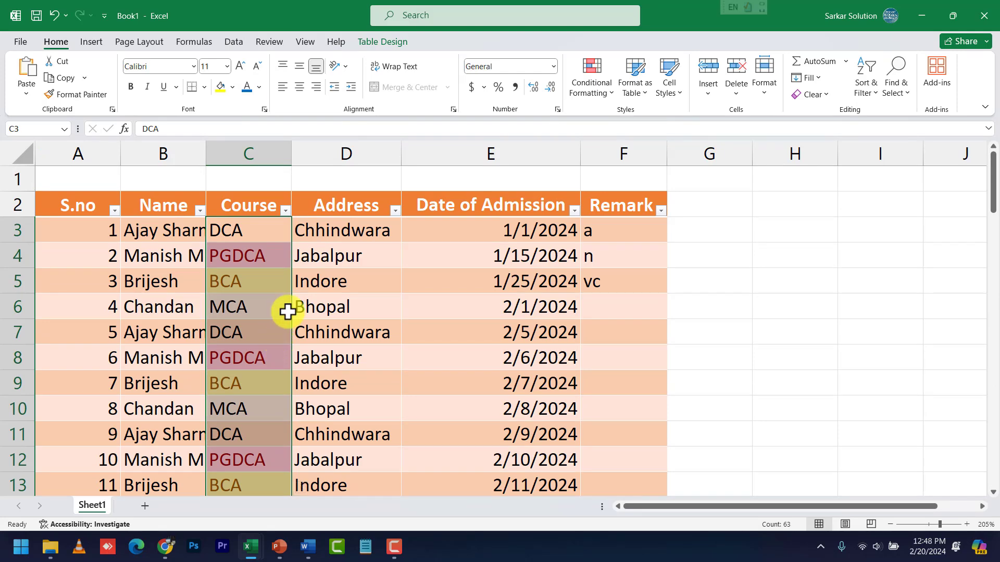
click(601, 93)
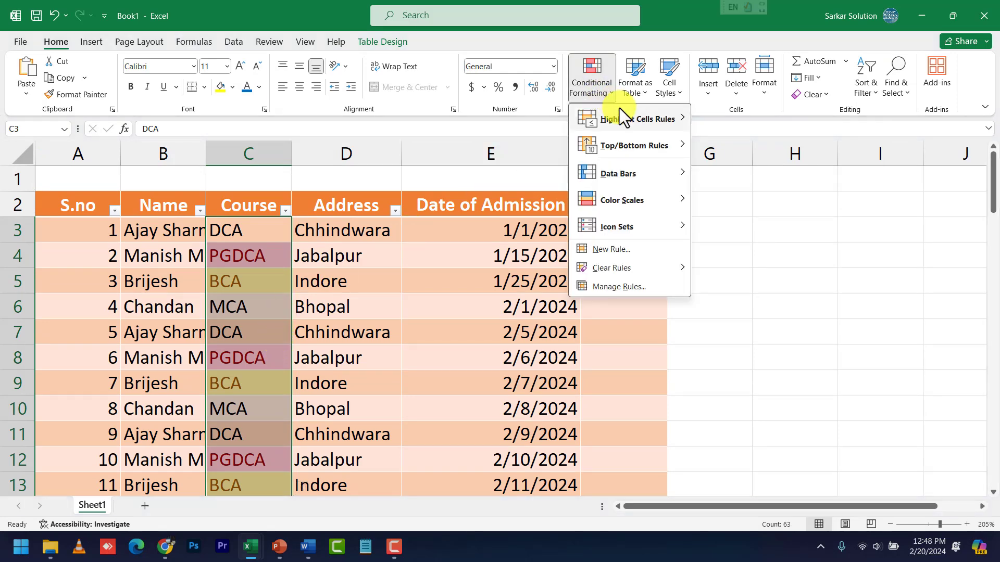
mouse_move(626, 121)
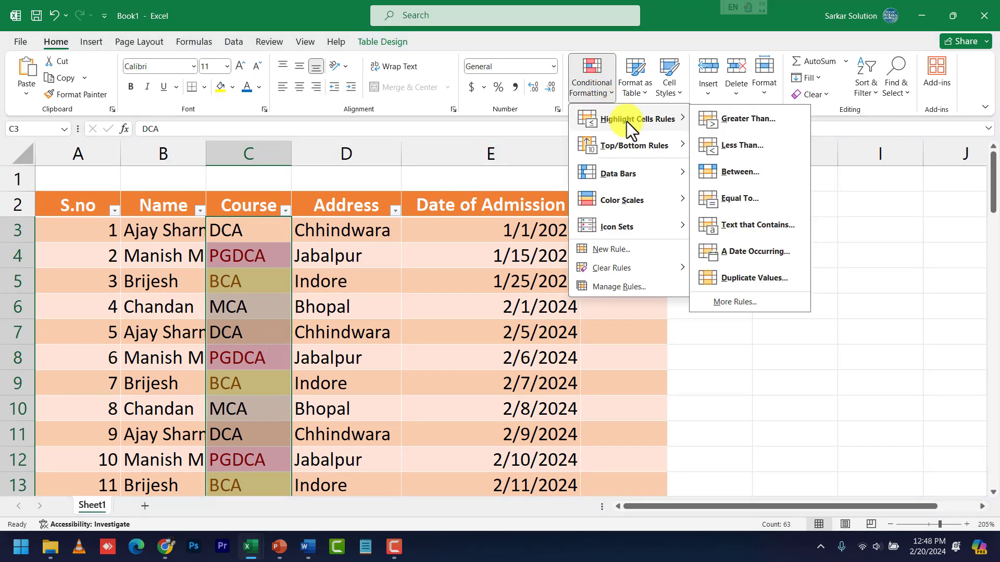
click(740, 227)
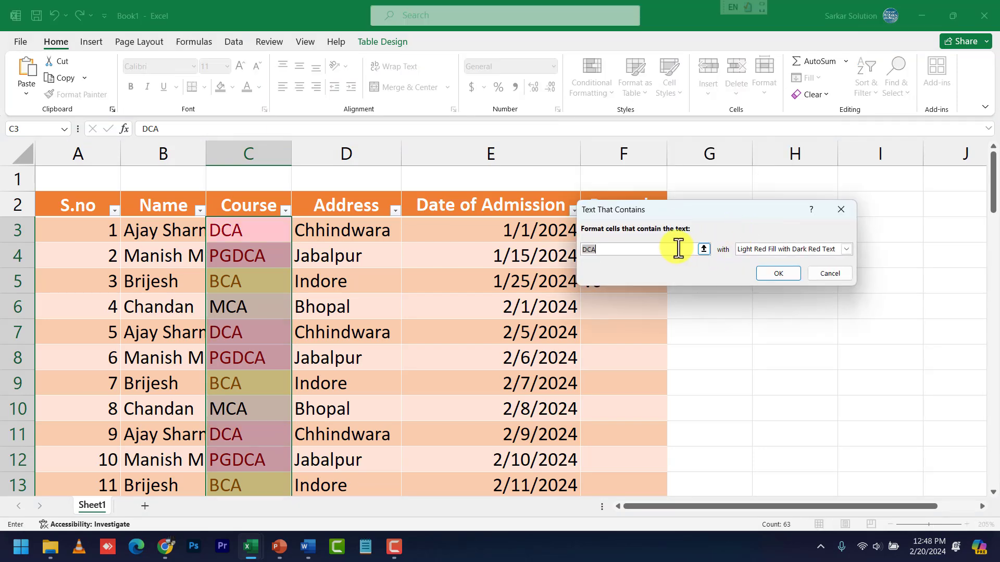
text(MCA)
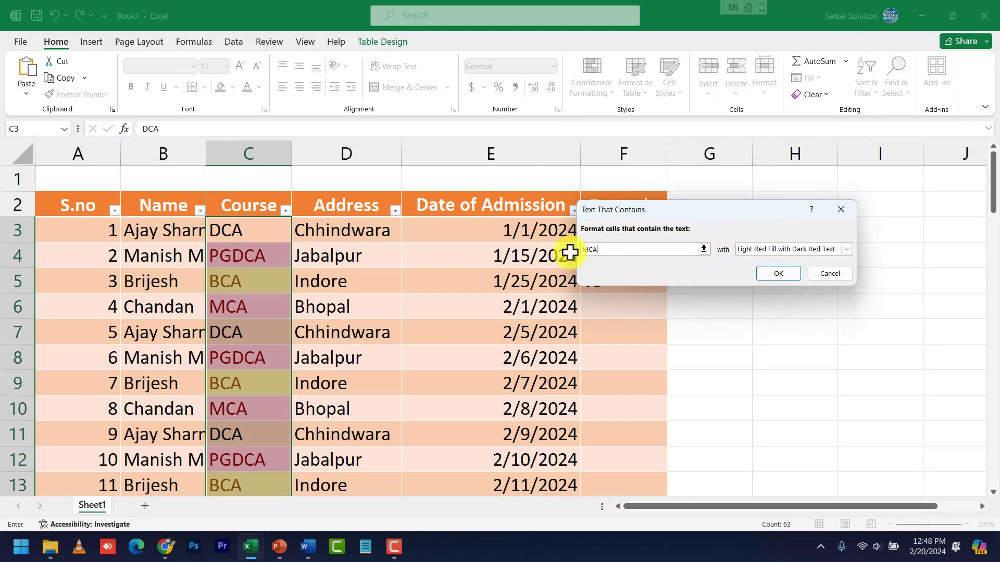
click(760, 249)
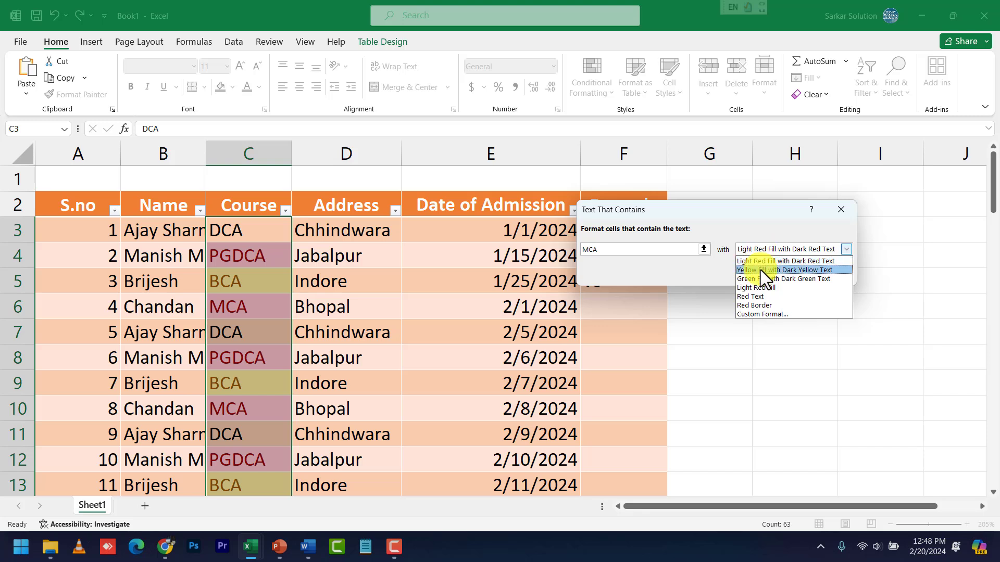
click(760, 288)
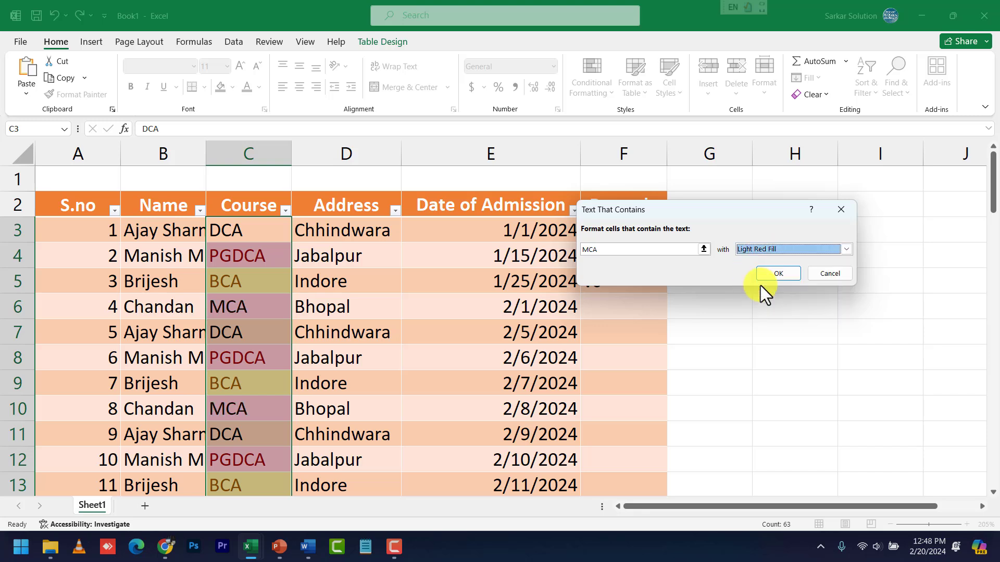
click(767, 250)
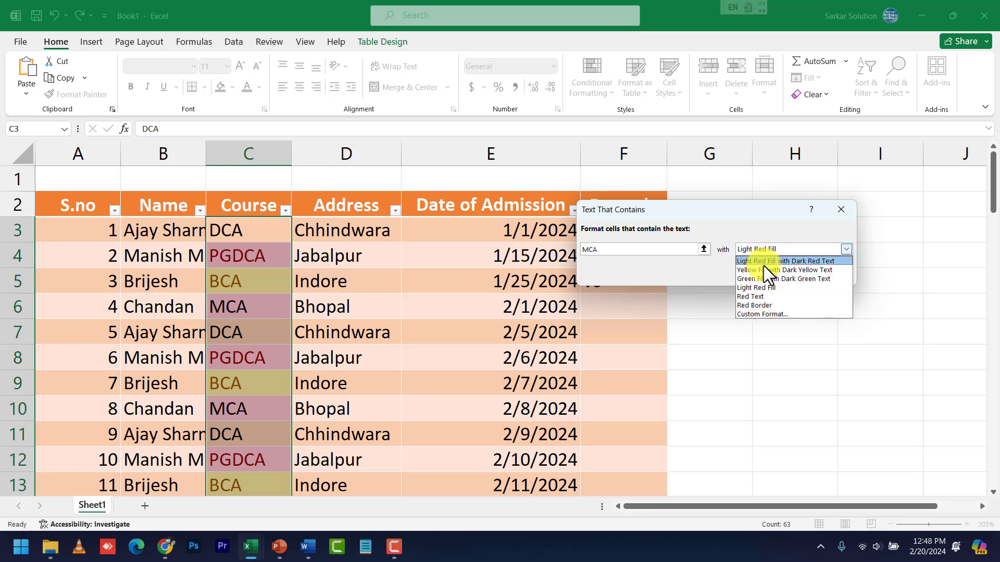
click(763, 279)
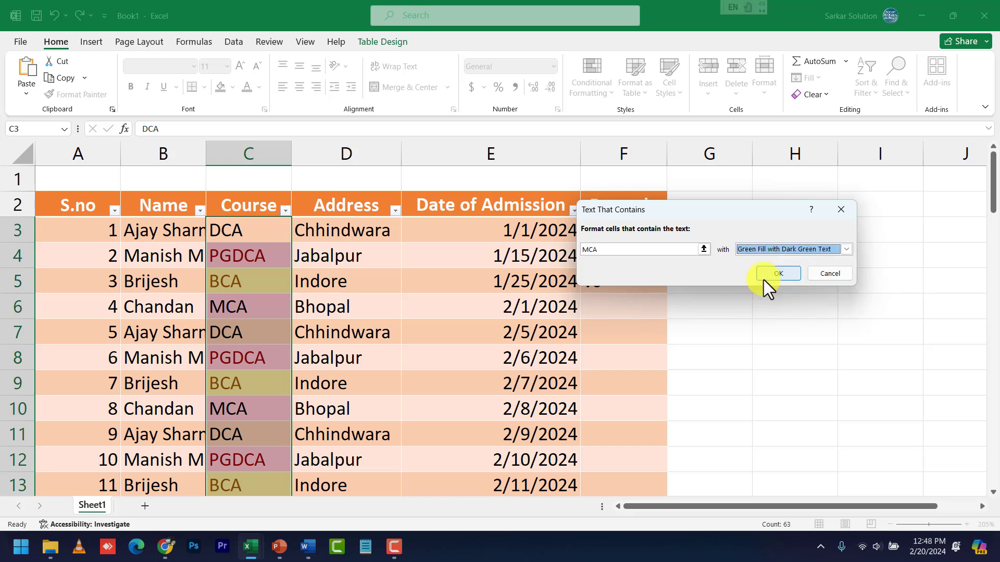
click(778, 273)
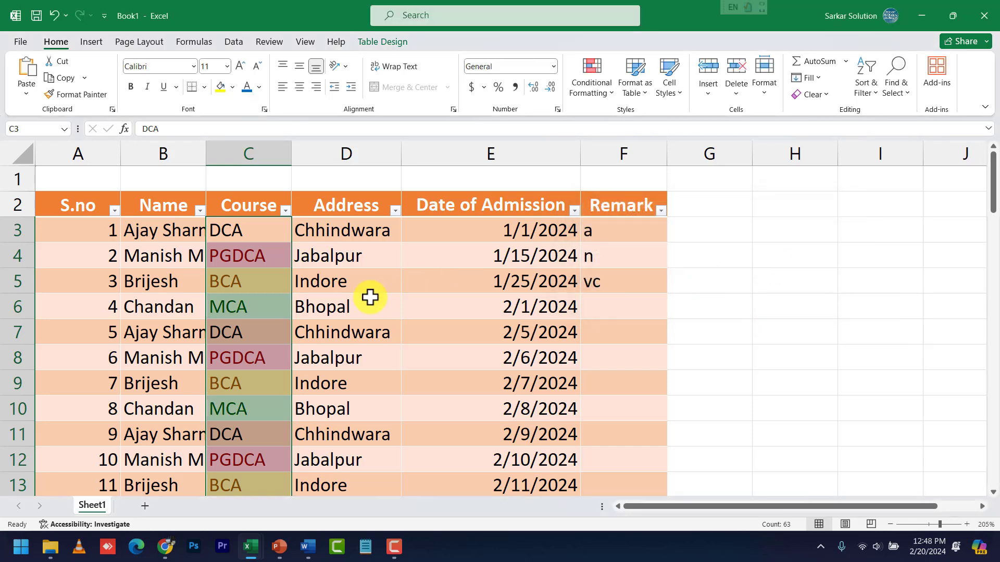
scroll(254, 340, down, 4)
scroll(253, 339, up, 4)
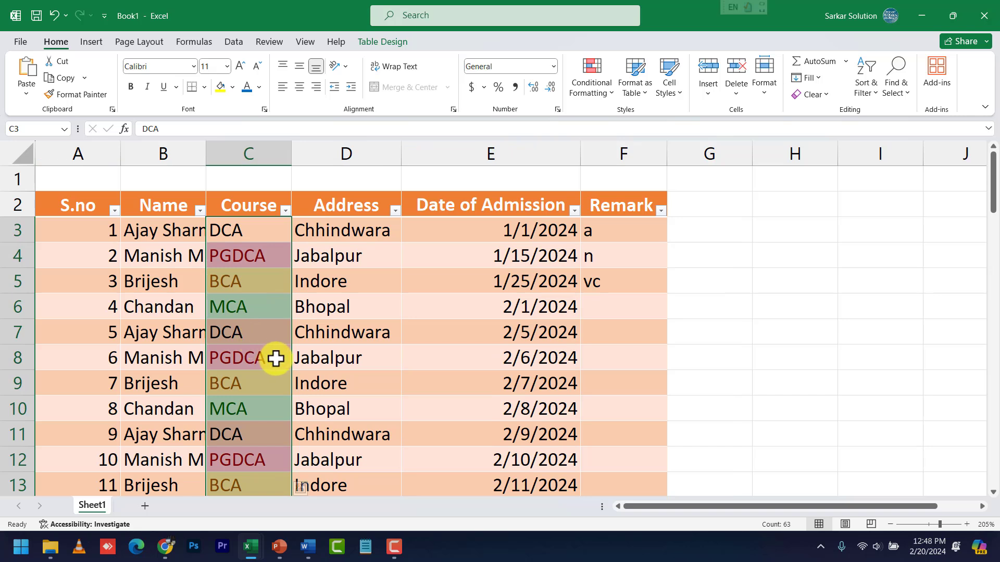
Step: Try a Duplicate Values rule with Light Red Fill with Dark Red Text on the Address entries in D3:D65, and cancel it
drag(342, 233, 337, 440)
click(596, 86)
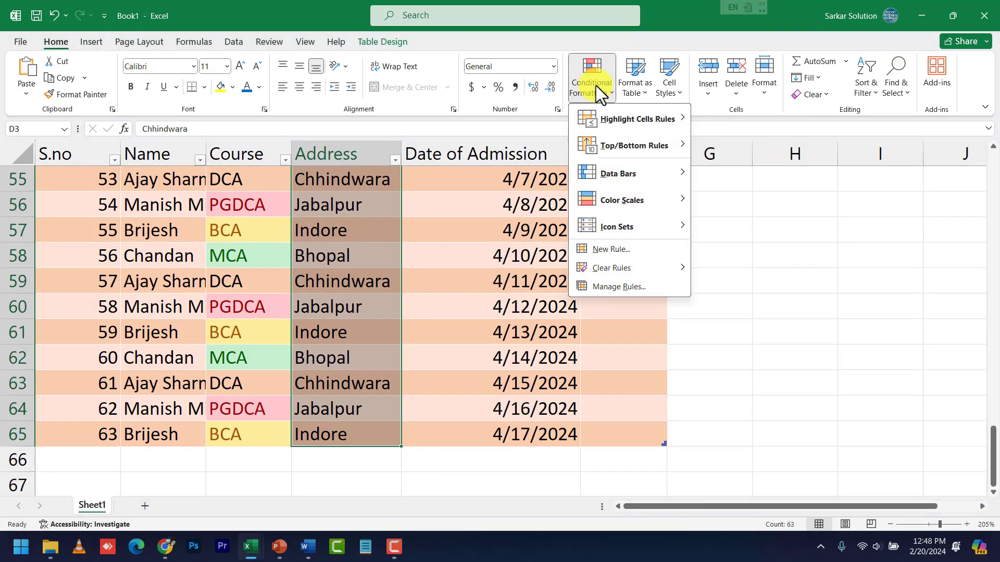
mouse_move(623, 118)
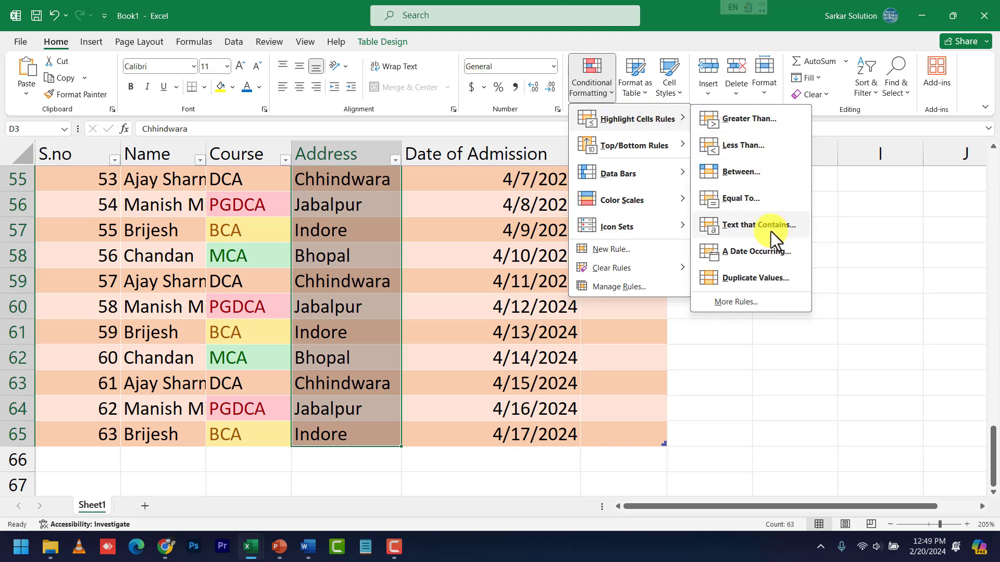
click(755, 279)
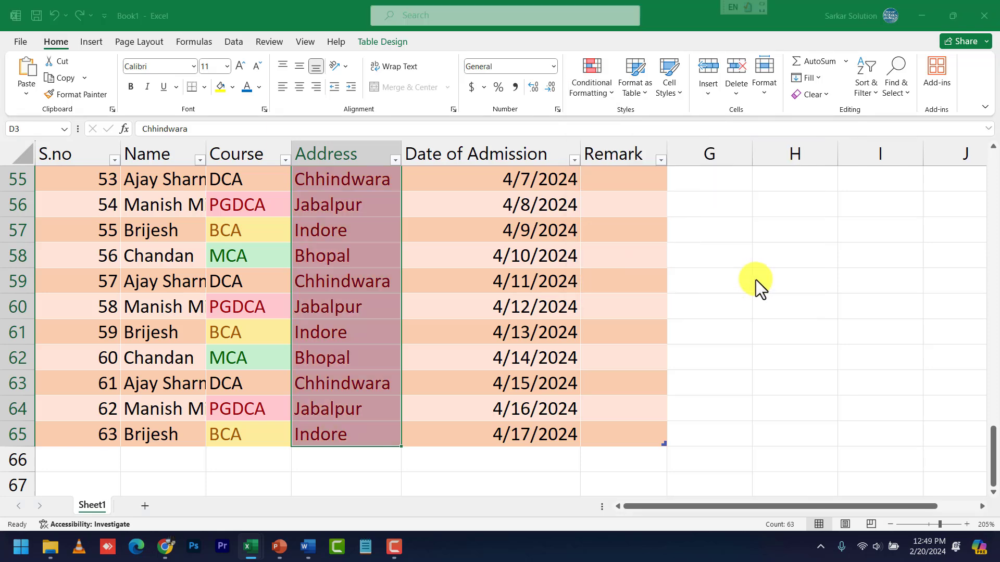
click(651, 234)
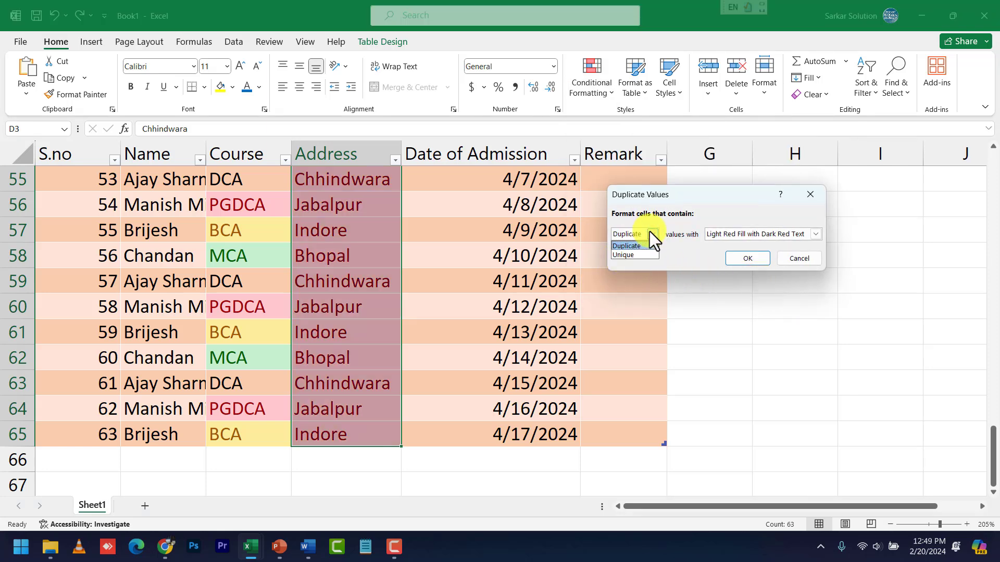
click(627, 247)
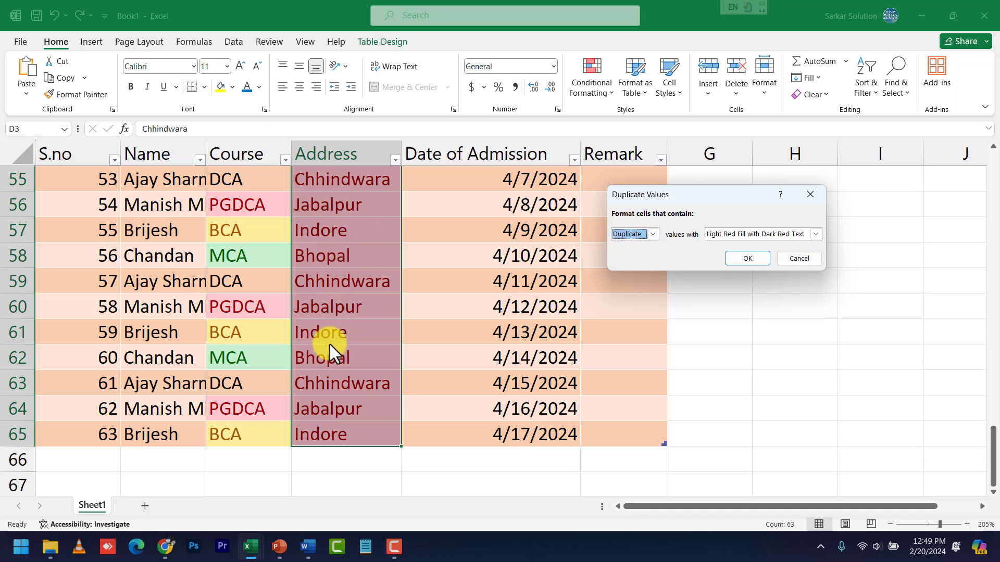
click(802, 259)
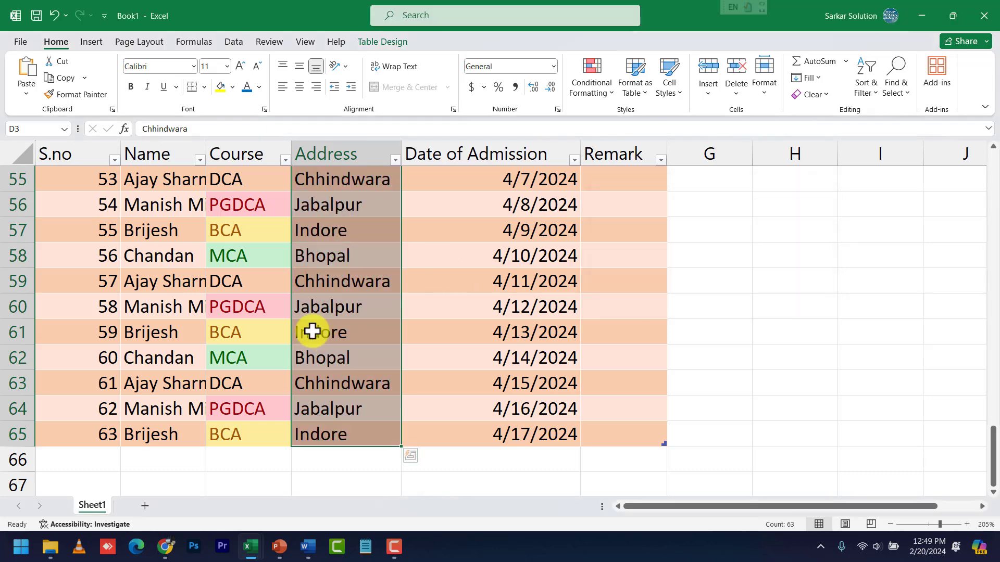
Step: Replace the Address entry in cell D27 with "Jaipur"
scroll(329, 229, up, 11)
click(341, 281)
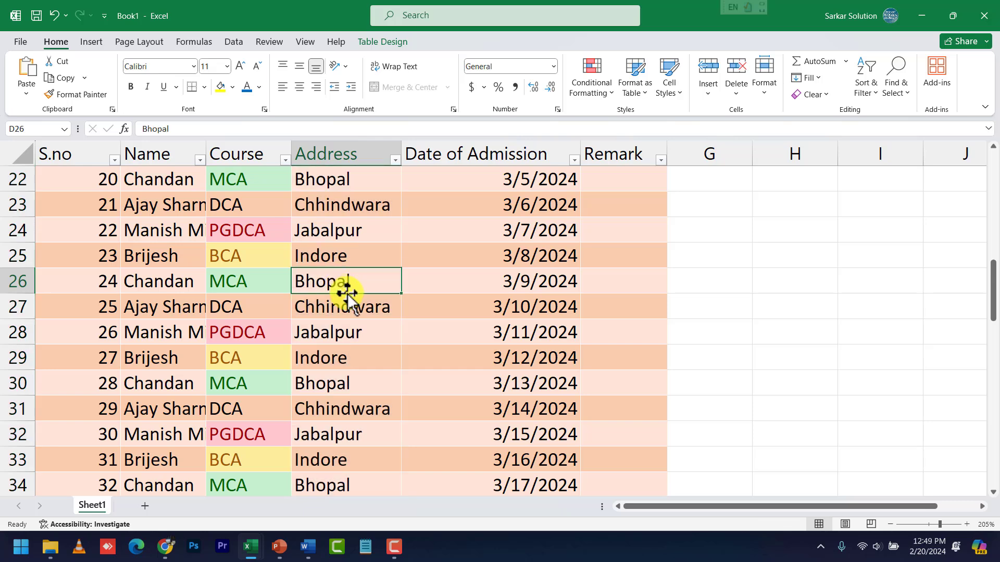
key(Down)
key(Down)
key(Down)
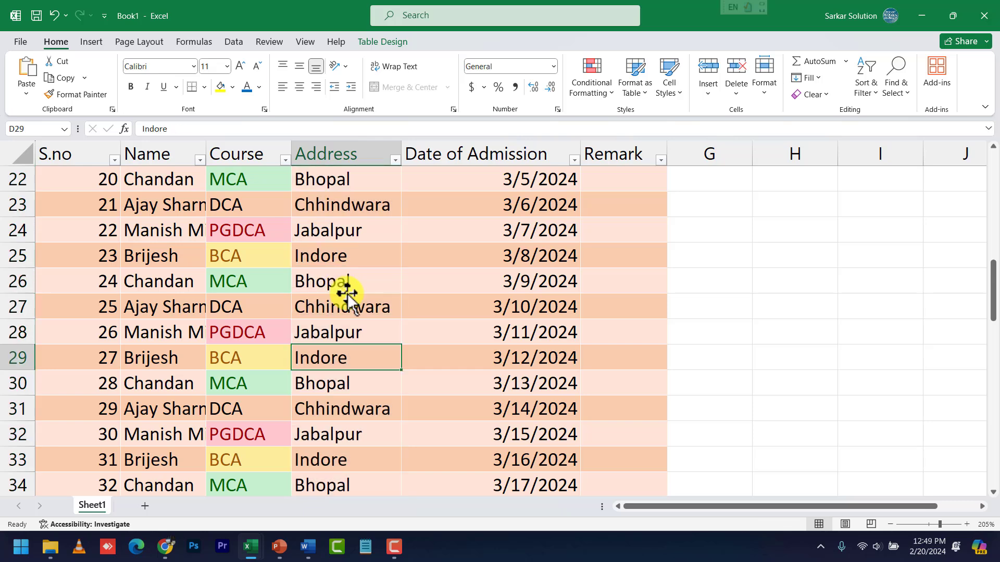
key(Up)
key(Up)
text(Jap)
key(BackSpace)
text(ipur)
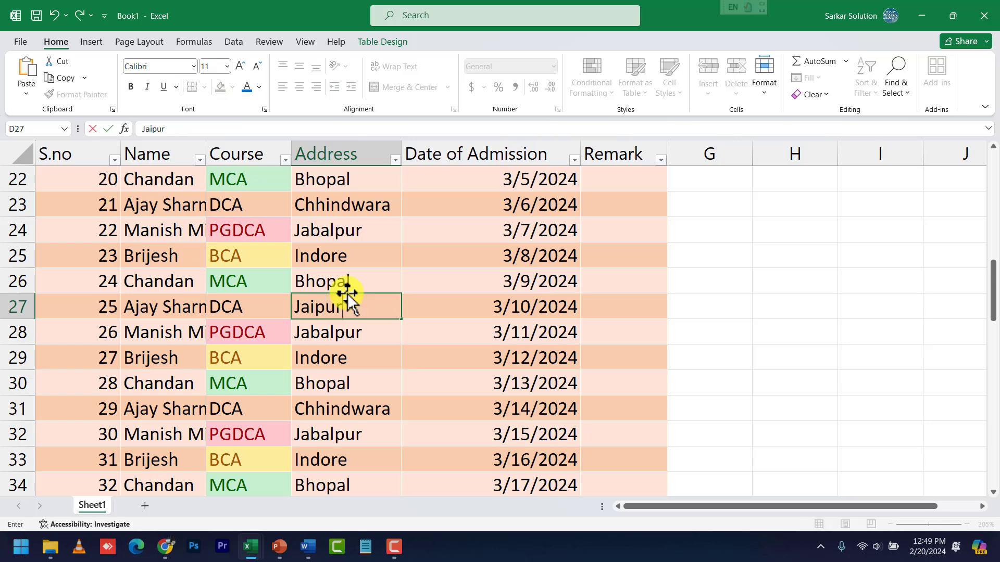
click(384, 388)
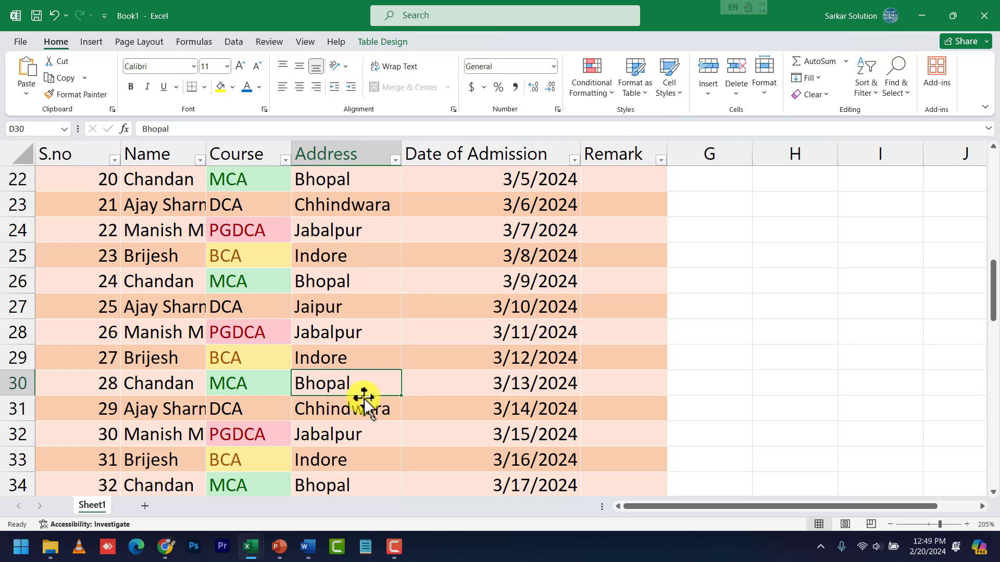
Step: Replace the Address entry in cell D30 with "Agra"
text(Aa)
key(BackSpace)
text(gra)
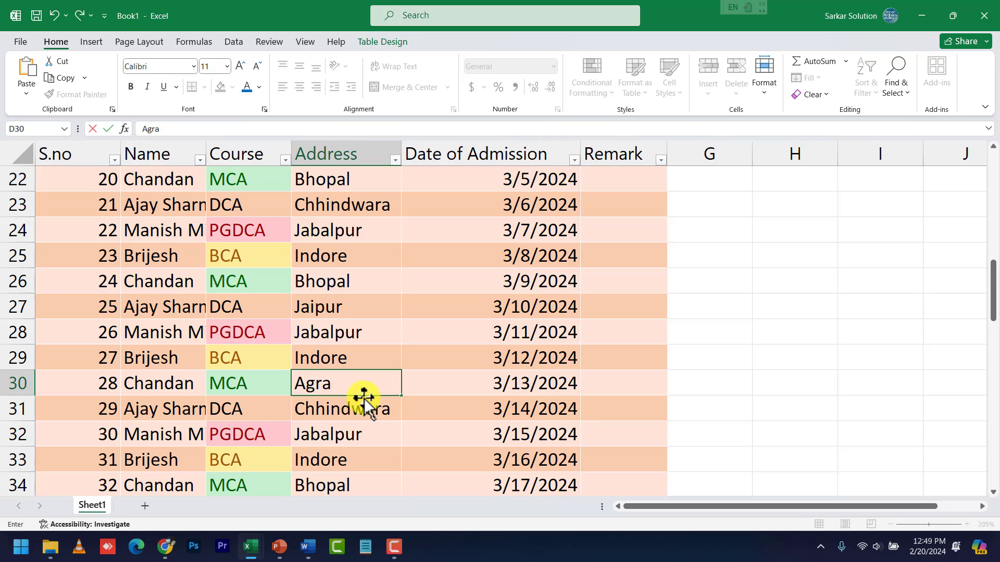
scroll(319, 285, up, 7)
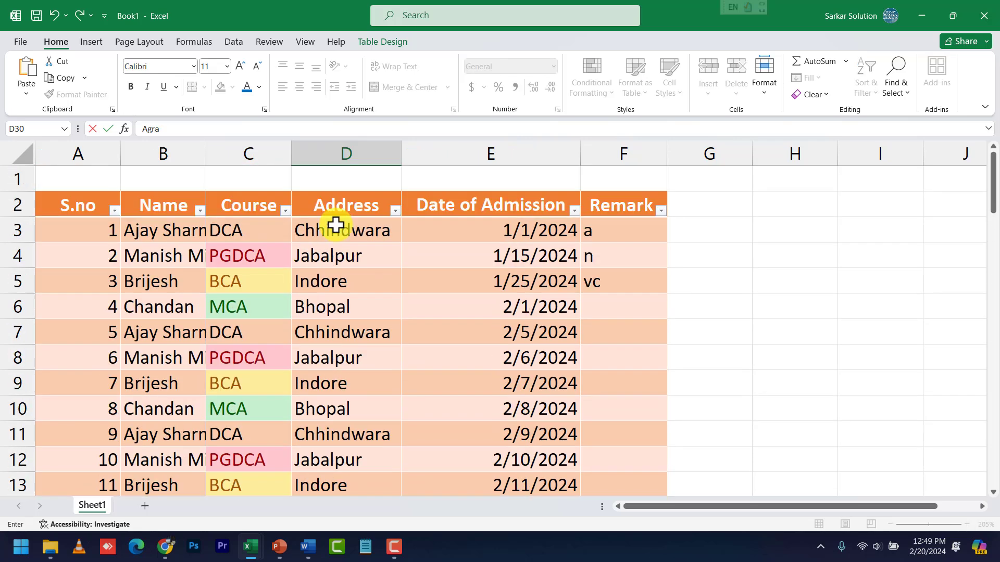
click(336, 255)
drag(335, 255, 335, 415)
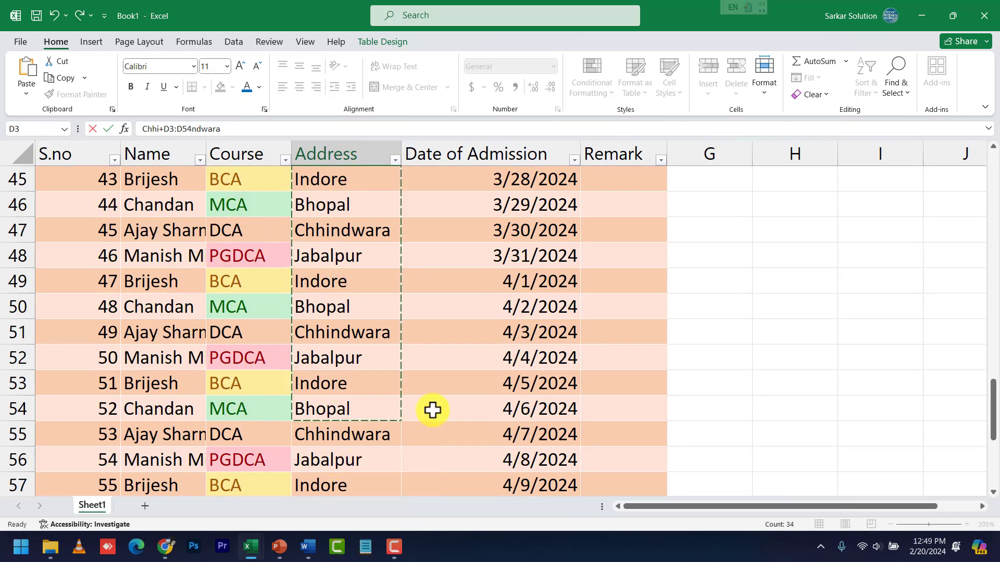
key(Escape)
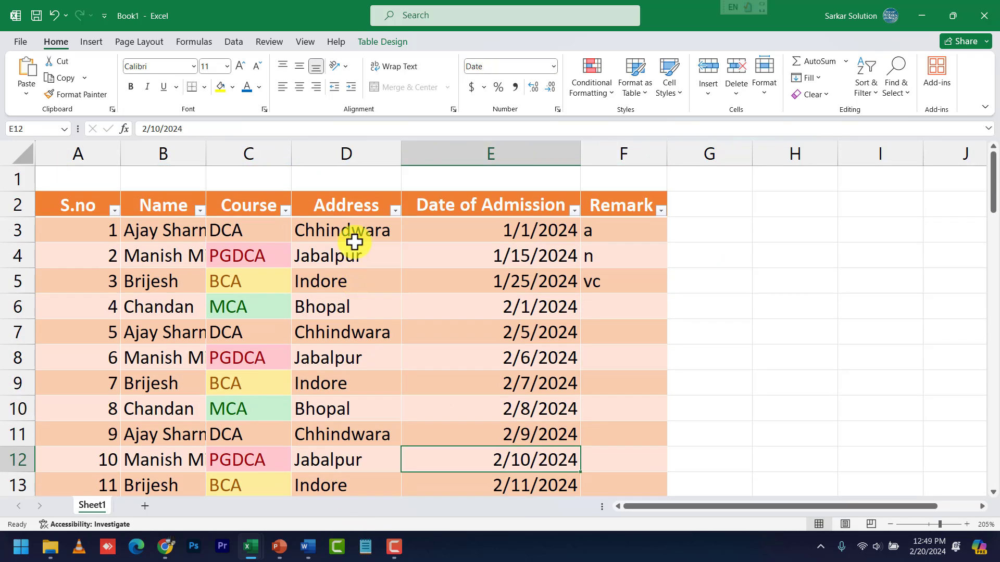
Step: Highlight duplicate Address entries in D3:D65 using Yellow Fill with Dark Yellow Text
drag(363, 303, 345, 436)
scroll(470, 274, up, 5)
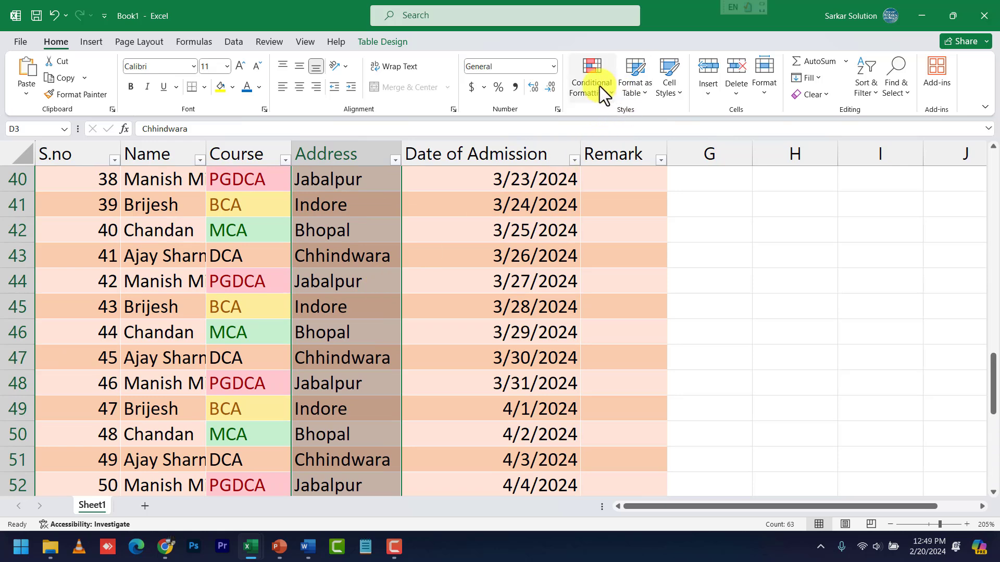
click(599, 86)
mouse_move(645, 124)
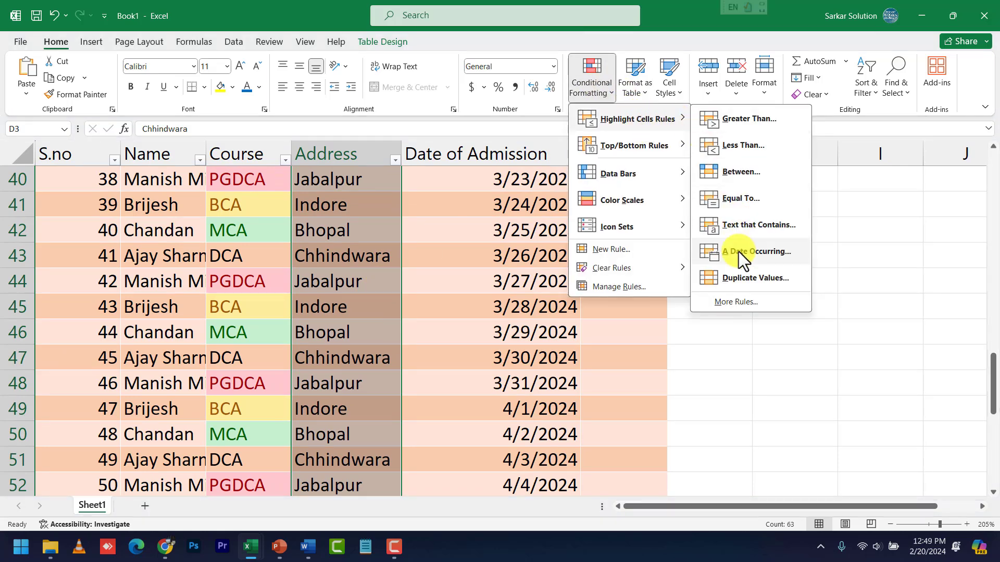
click(741, 279)
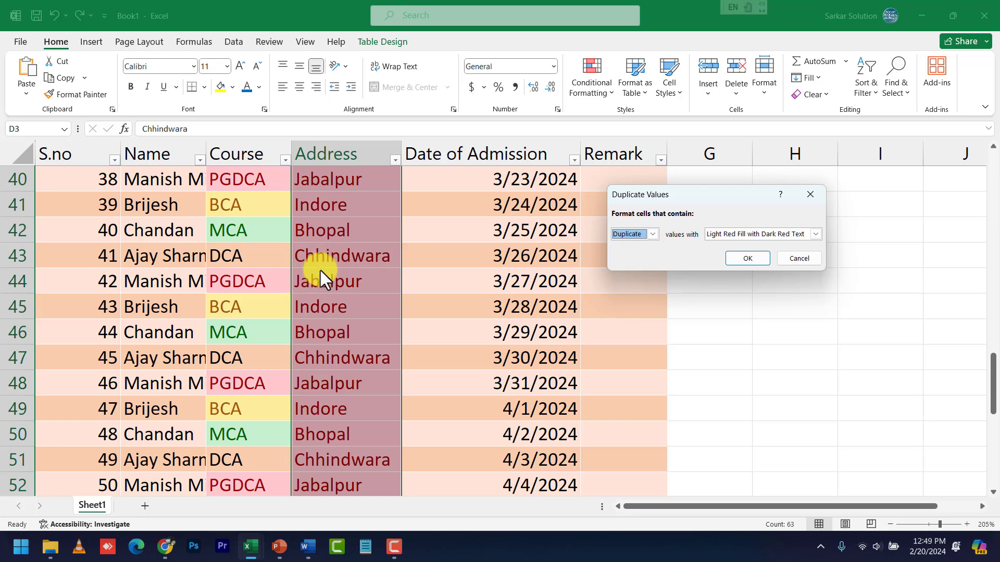
click(749, 234)
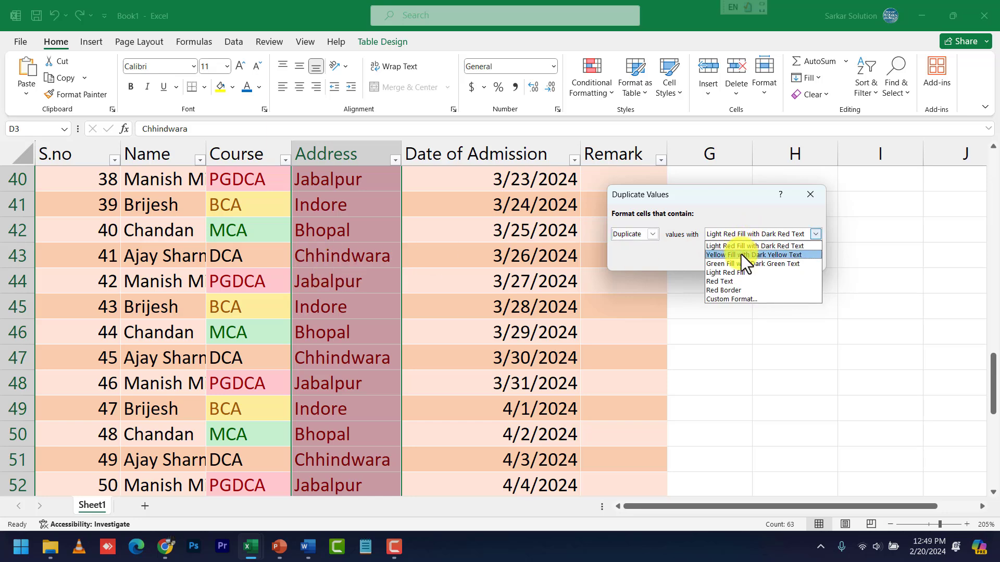
click(742, 254)
click(746, 258)
Step: Highlight unique Address entries in D3:D65 using Green Fill with Dark Green Text
scroll(385, 338, up, 7)
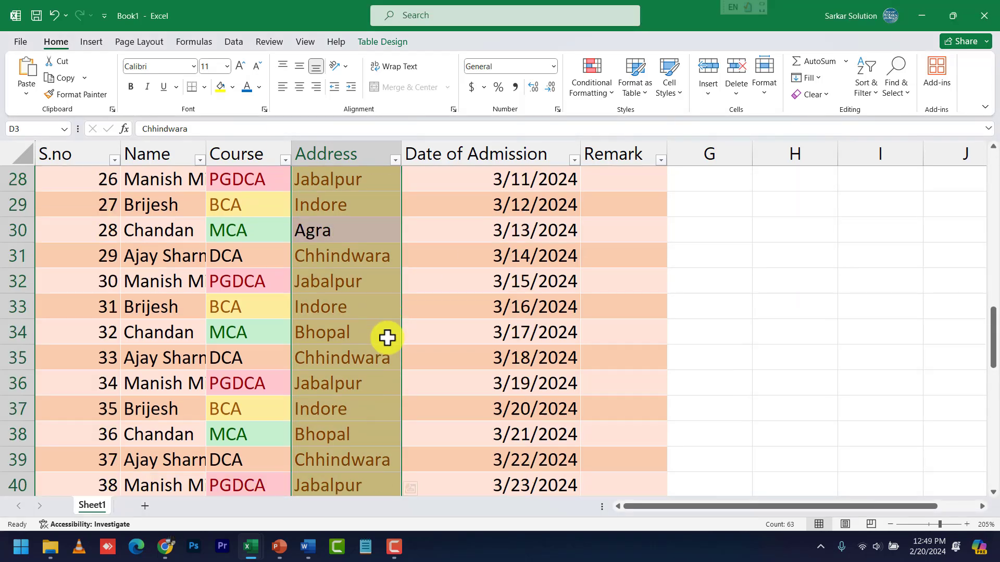
scroll(383, 341, up, 6)
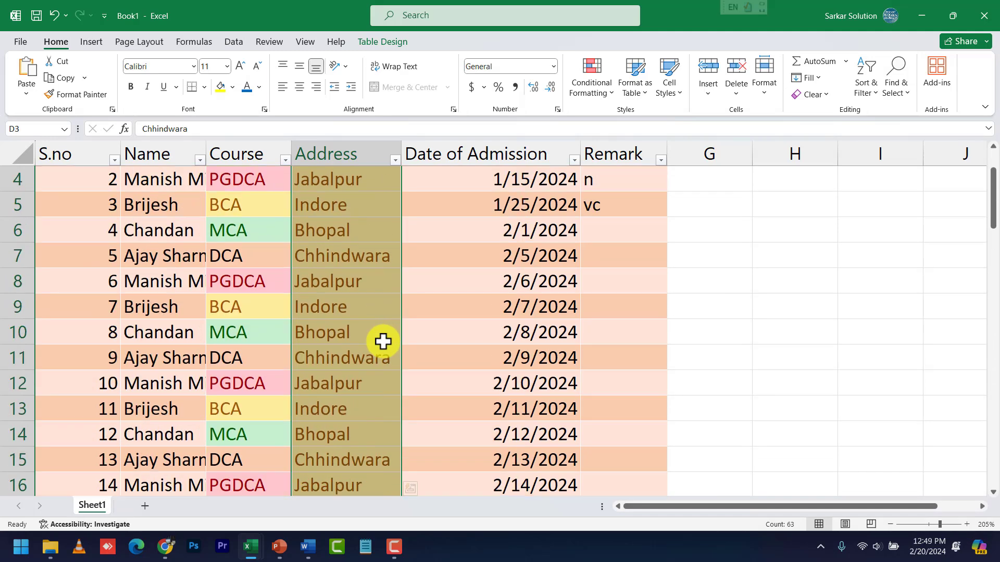
scroll(383, 338, down, 5)
scroll(383, 337, down, 5)
scroll(375, 331, up, 3)
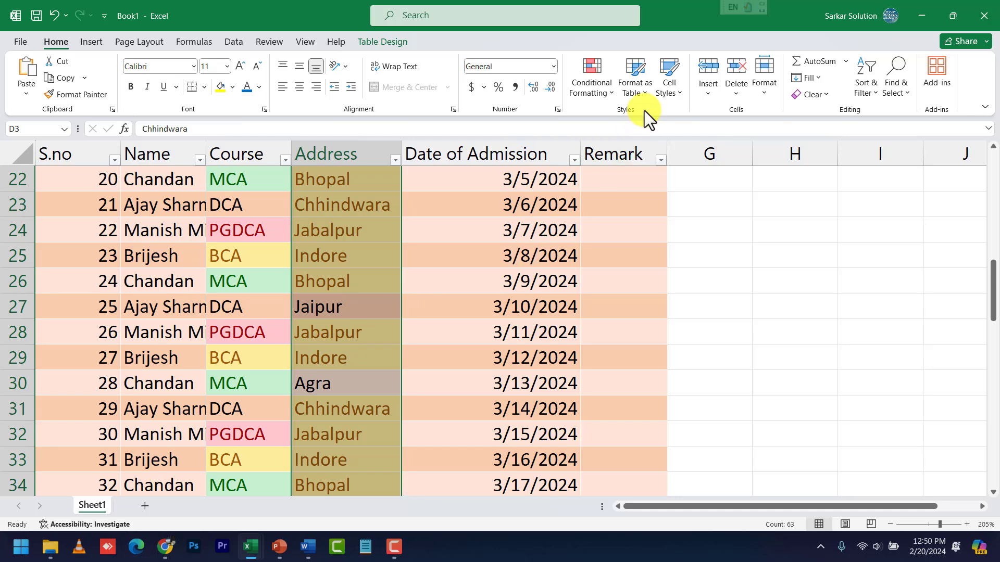
click(606, 89)
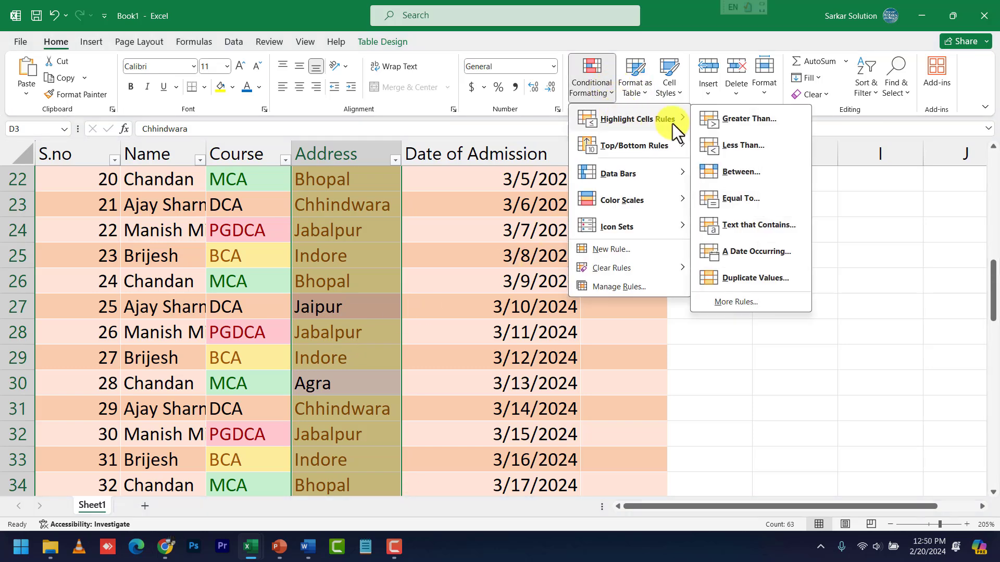
click(729, 276)
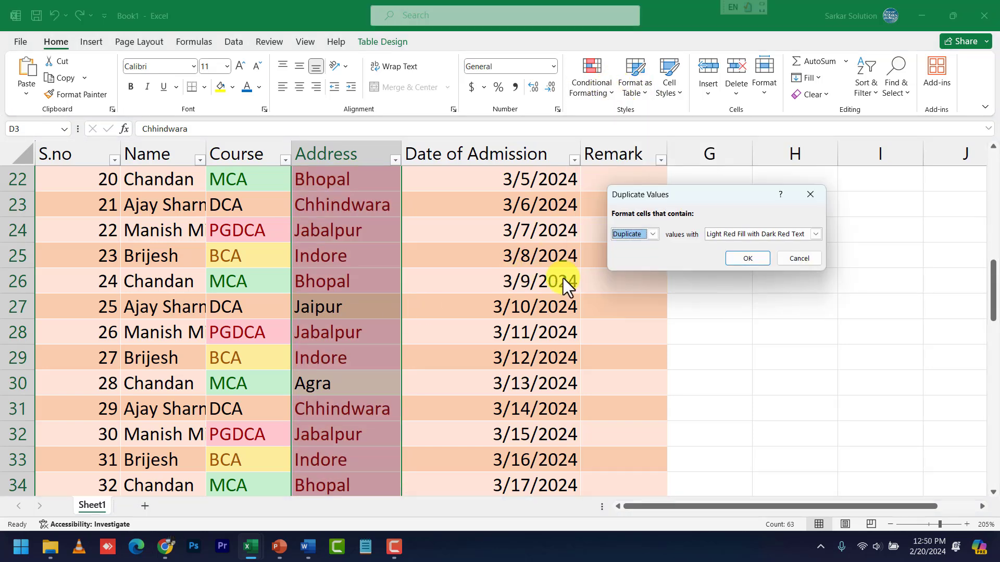
click(651, 235)
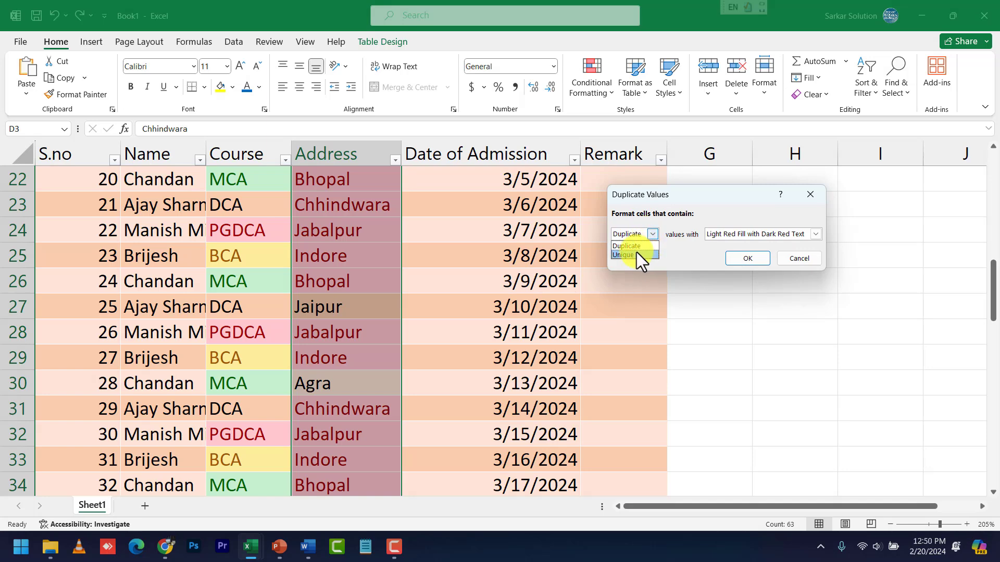
click(636, 254)
click(743, 235)
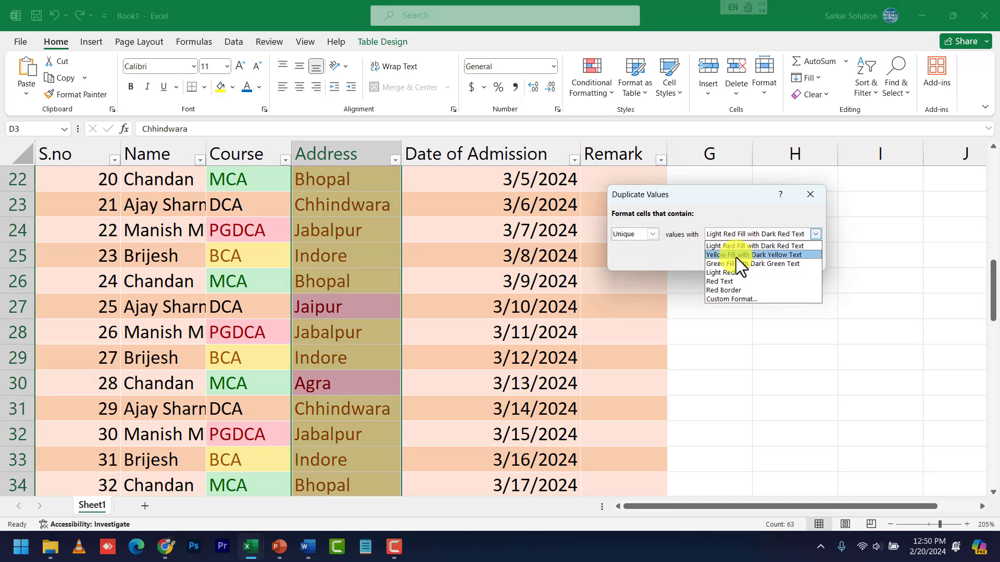
click(733, 263)
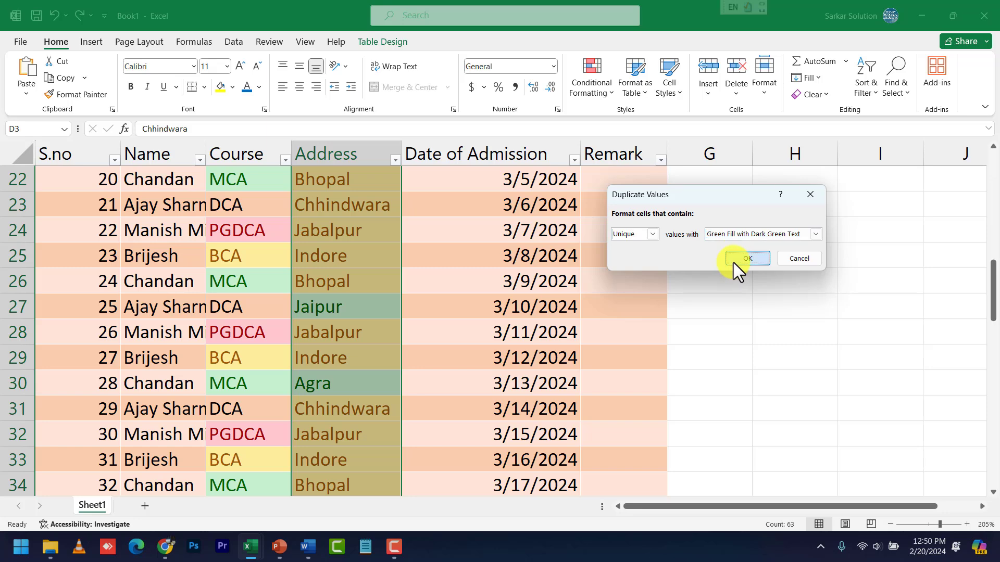
click(733, 262)
click(352, 406)
Step: Highlight Date of Admission entries in E3:E65 occurring This Month using Green Fill with Dark Green Text
scroll(342, 380, up, 1)
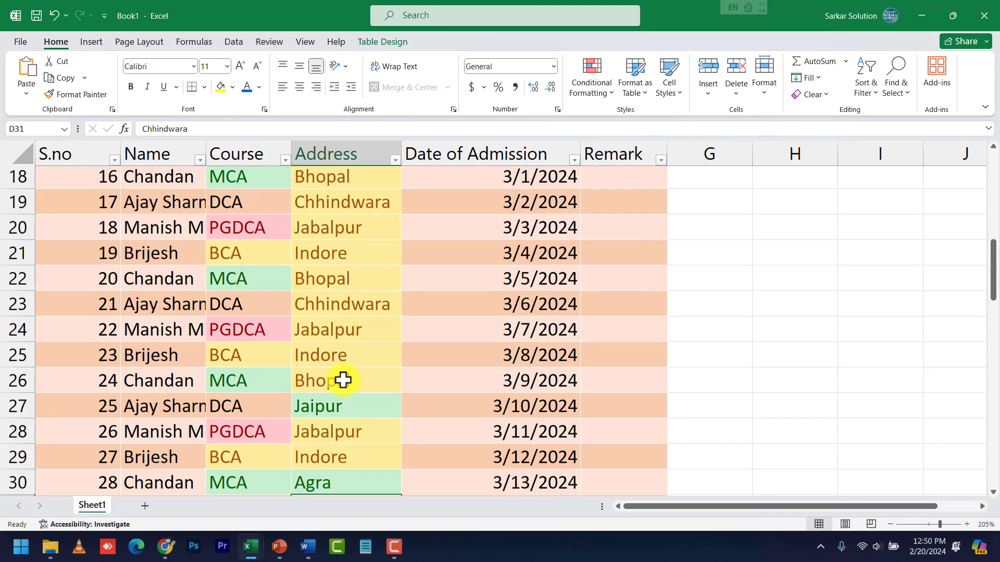
scroll(342, 381, up, 1)
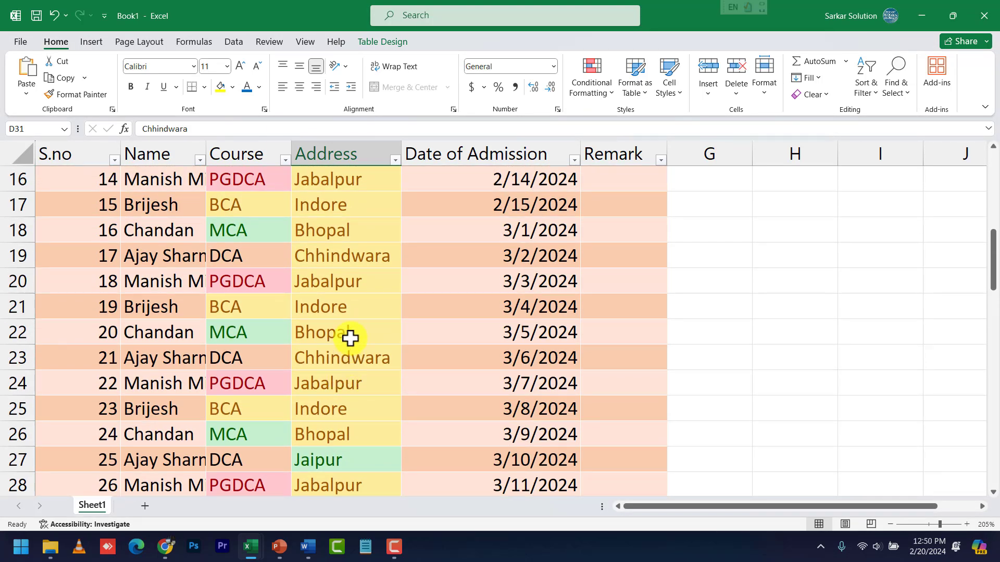
scroll(348, 339, up, 5)
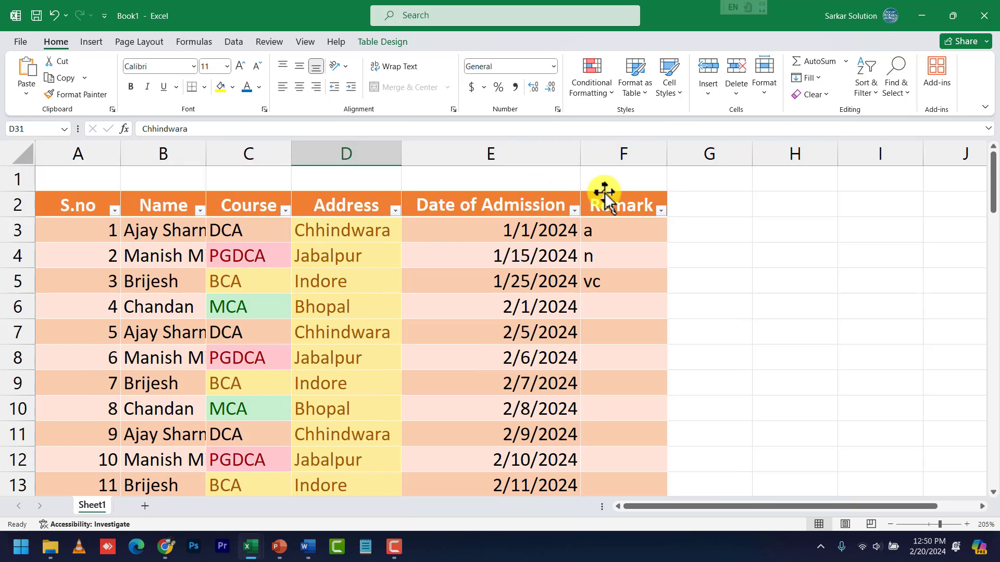
drag(538, 232, 520, 461)
scroll(500, 408, up, 17)
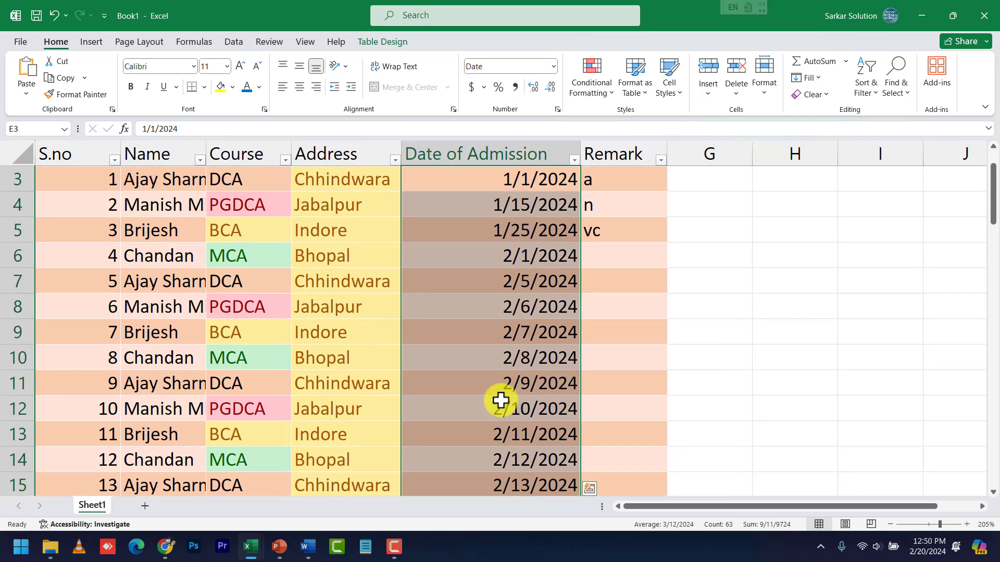
scroll(500, 400, up, 1)
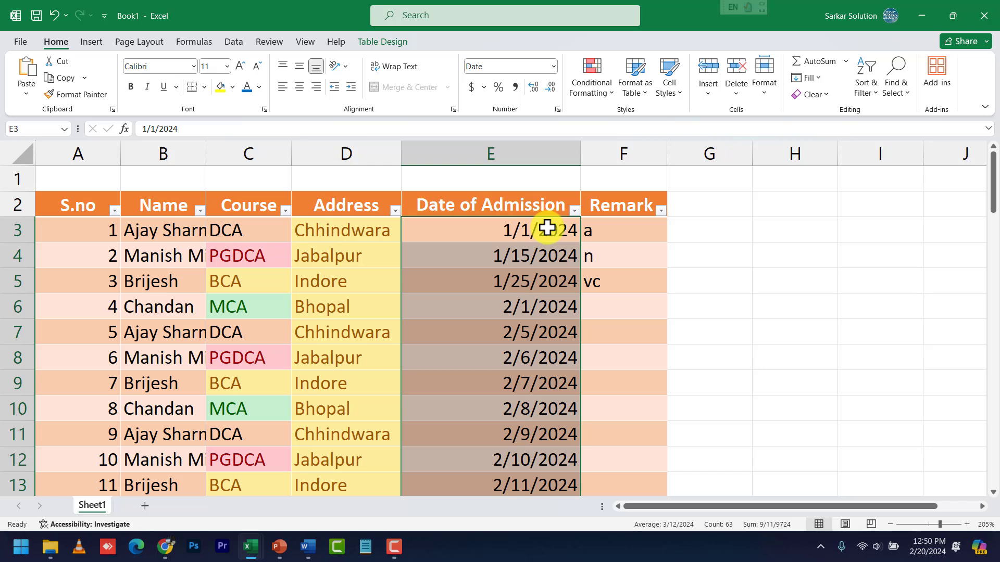
click(587, 69)
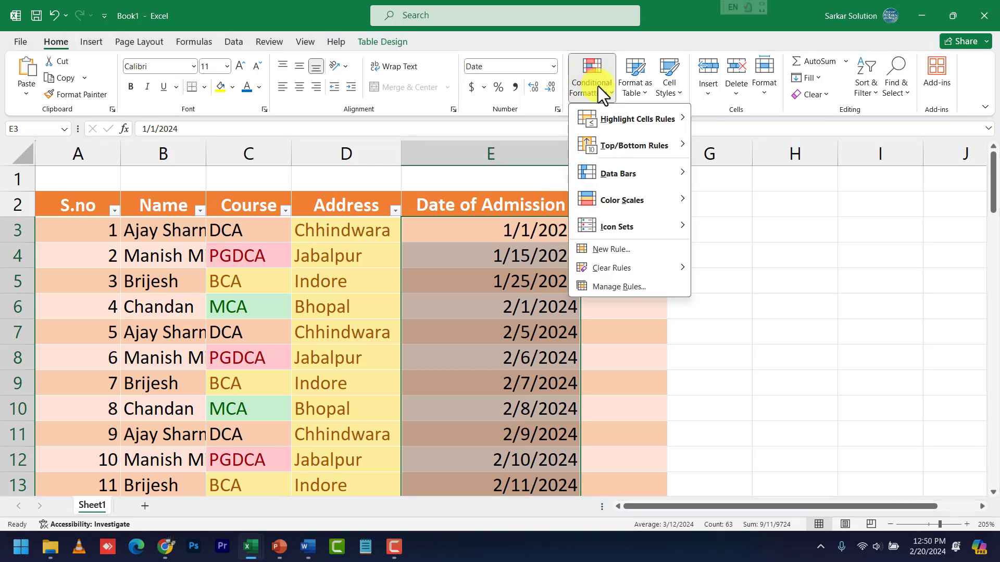
mouse_move(653, 117)
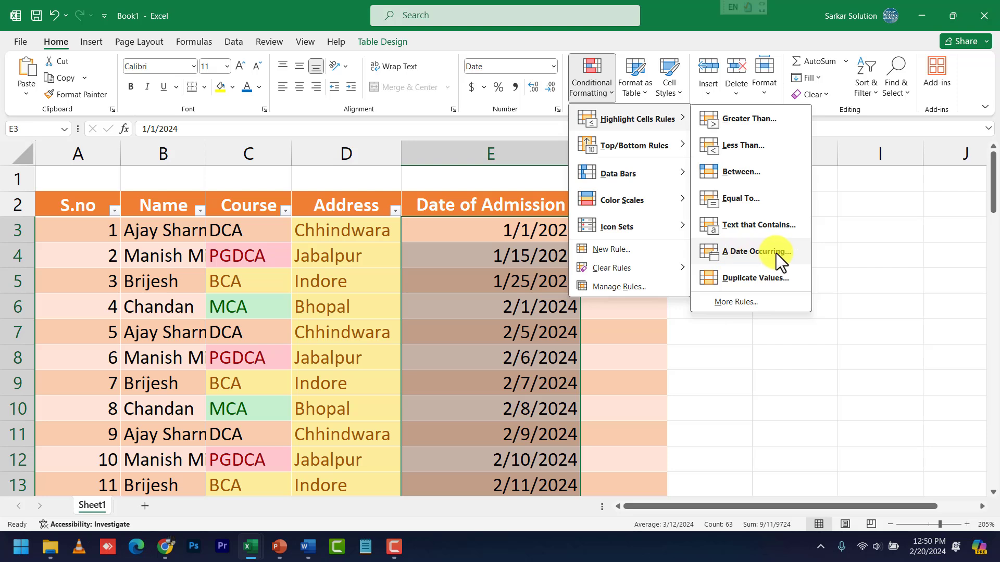
click(747, 252)
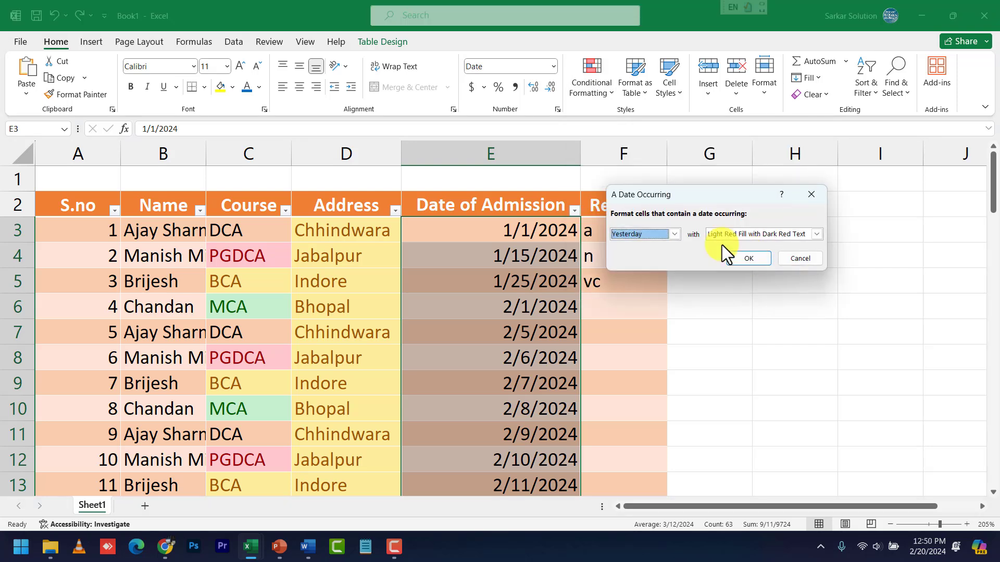
drag(689, 189, 765, 199)
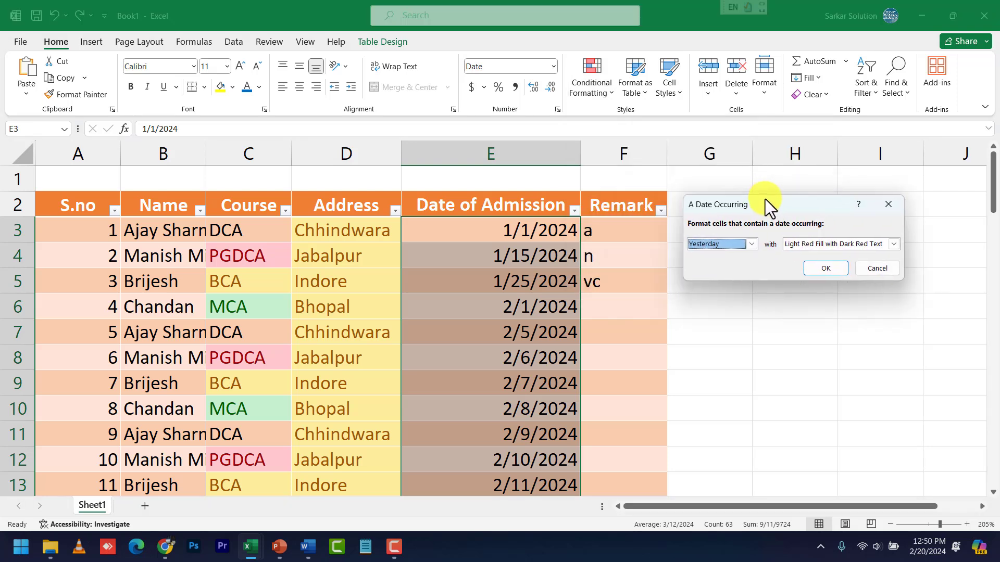
click(752, 243)
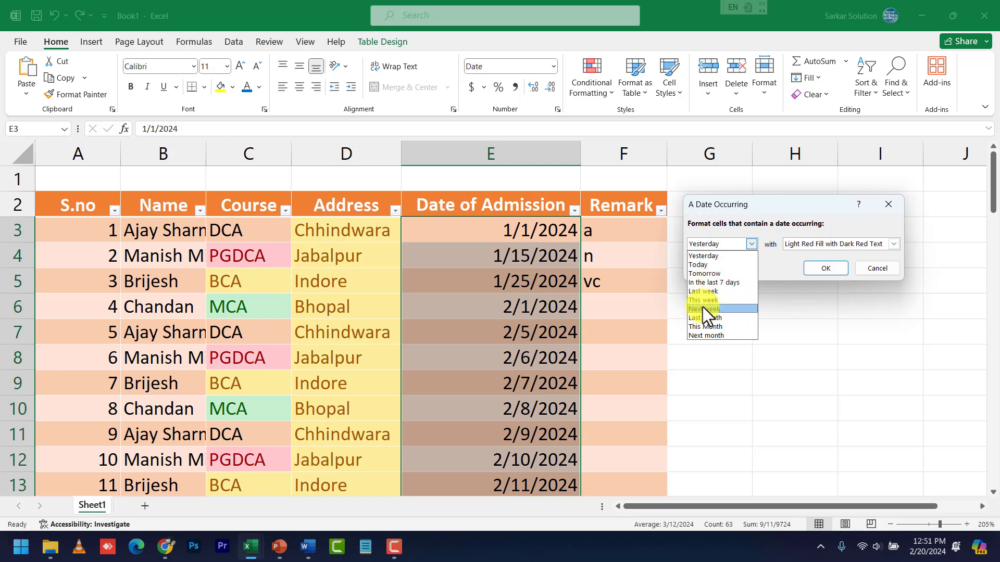
click(707, 328)
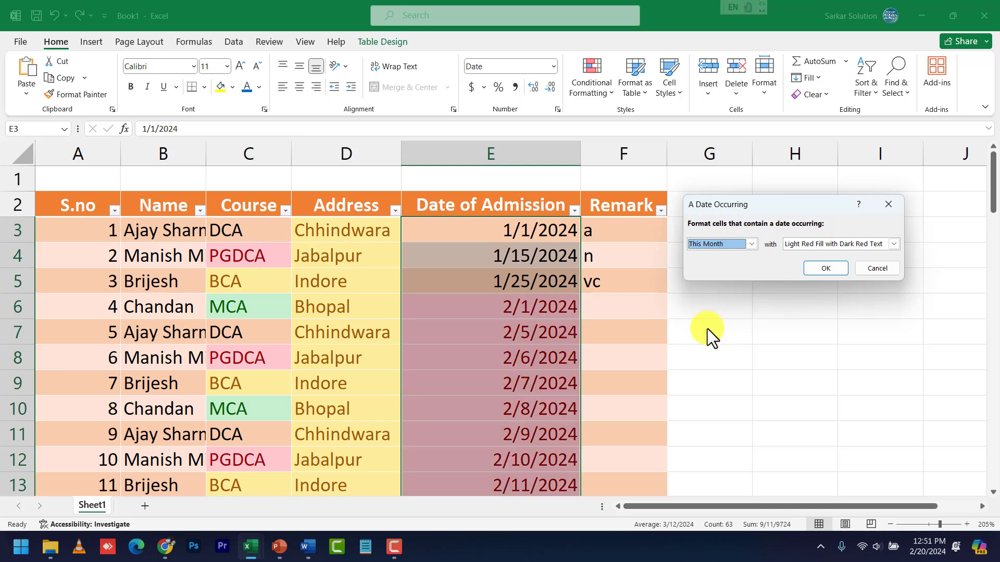
click(817, 244)
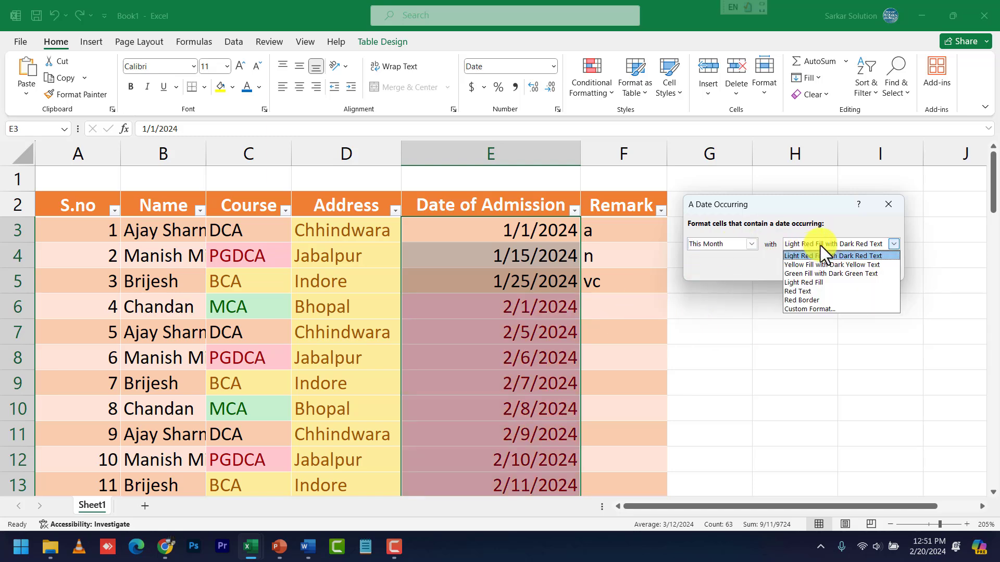
click(806, 274)
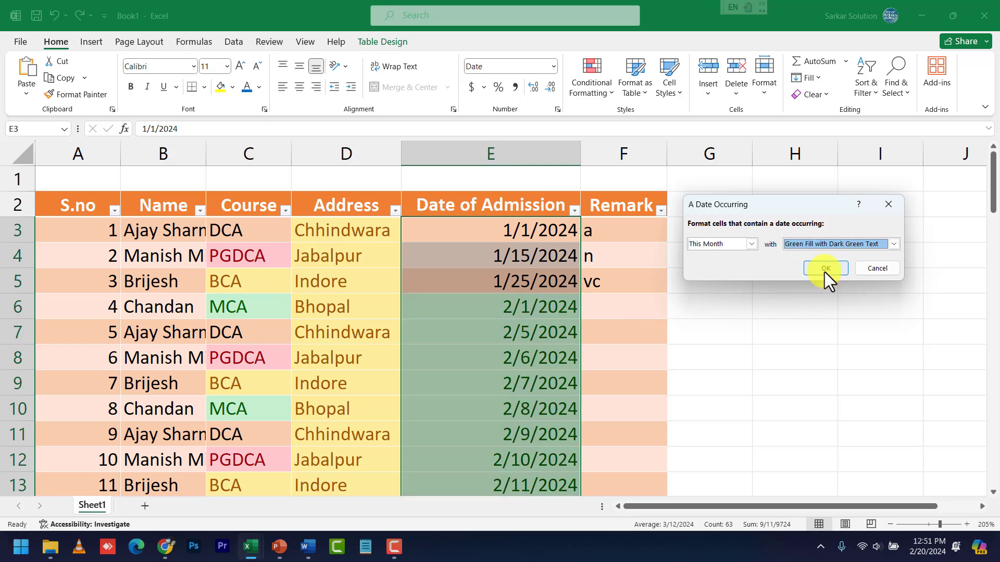
click(825, 269)
Step: Review which Date of Admission entries are highlighted across January, February and March
scroll(536, 314, down, 4)
scroll(534, 314, up, 3)
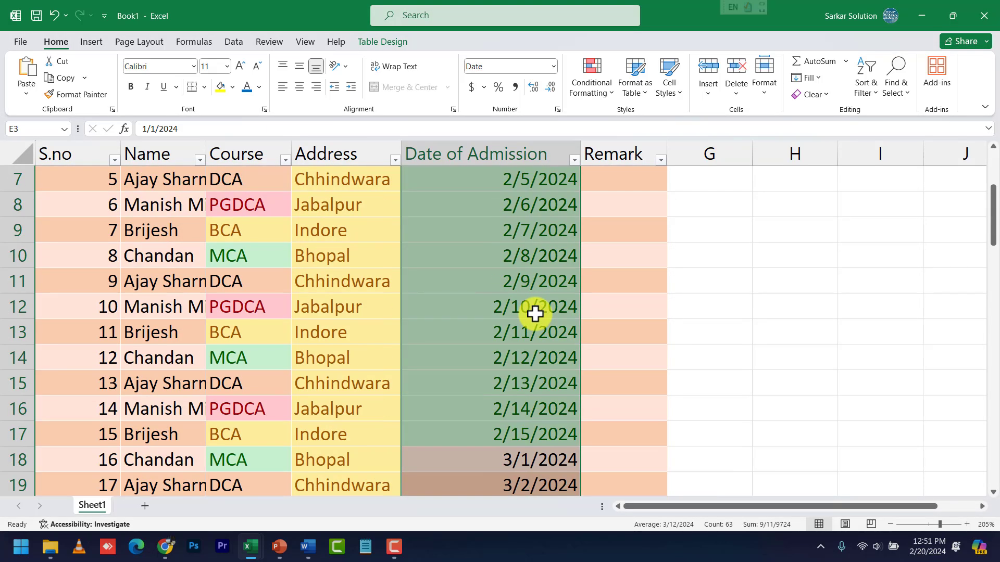
scroll(532, 310, up, 2)
scroll(526, 292, down, 2)
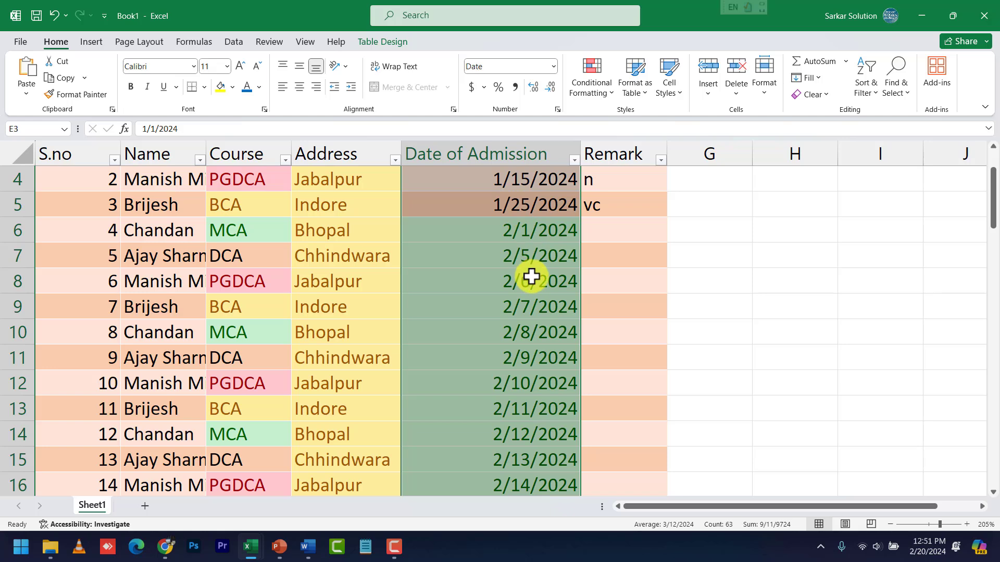
scroll(529, 273, down, 4)
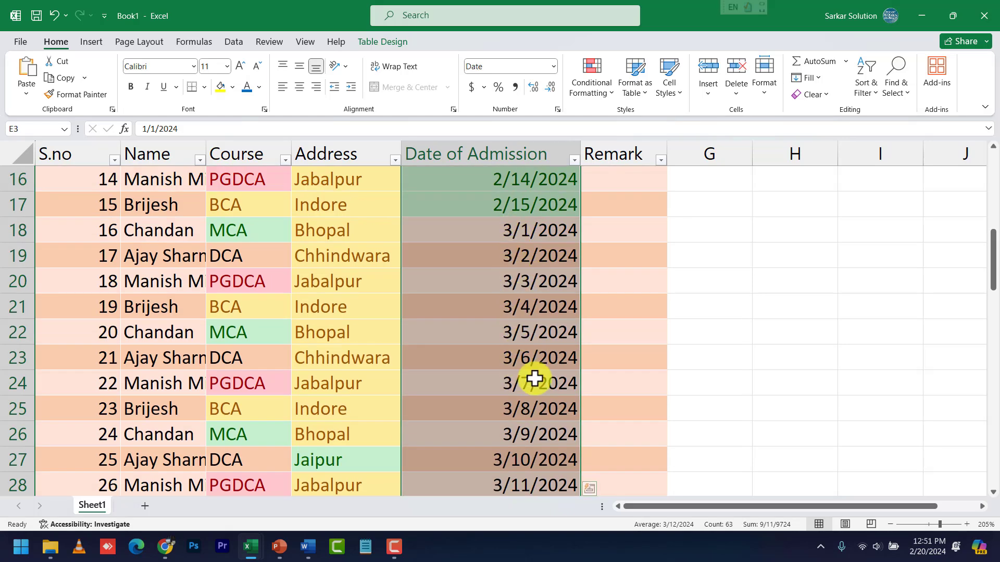
scroll(561, 292, up, 4)
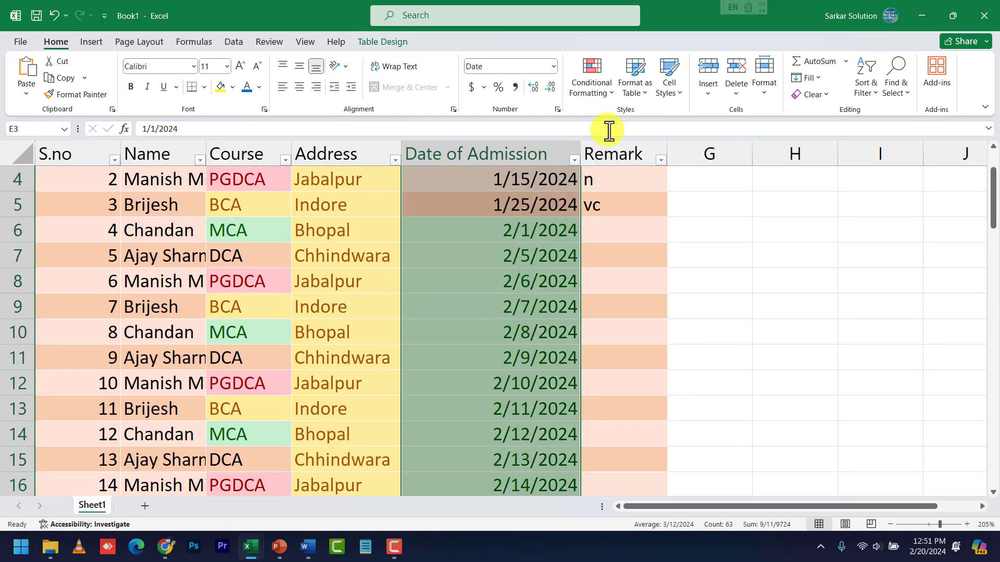
Step: Examine the date periods and format choices offered by the A Date Occurring highlight rule, without applying it
click(607, 95)
mouse_move(654, 123)
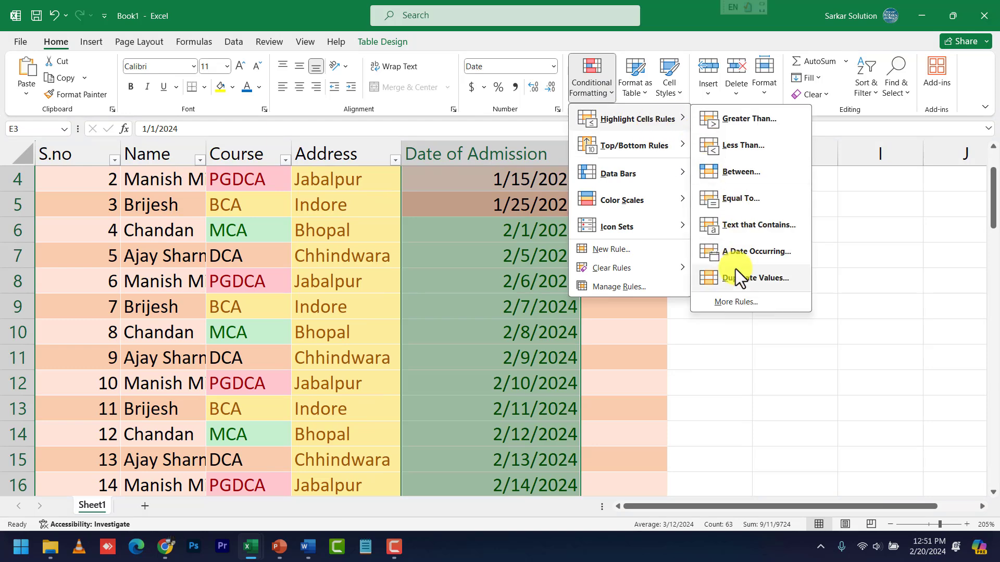
click(739, 254)
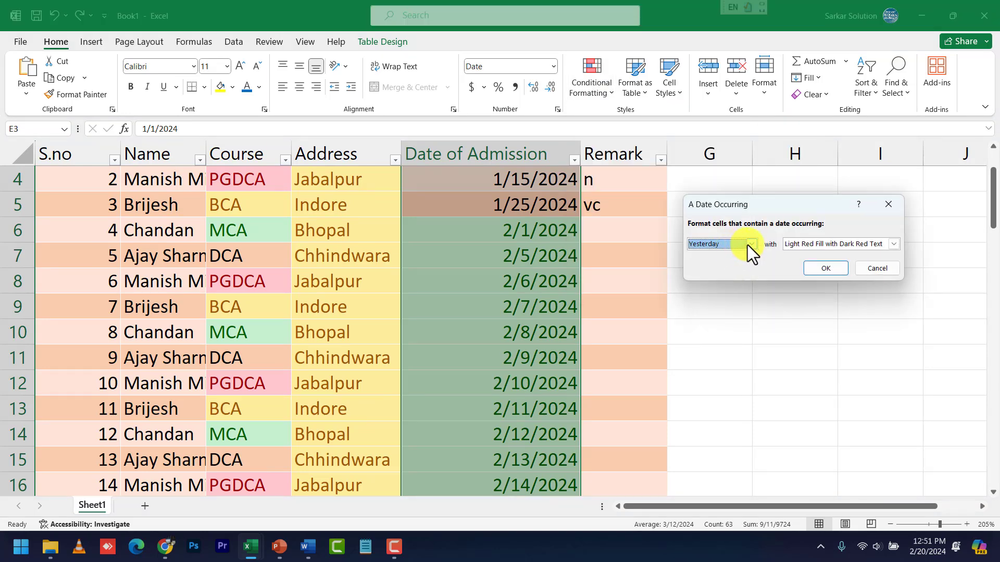
click(752, 243)
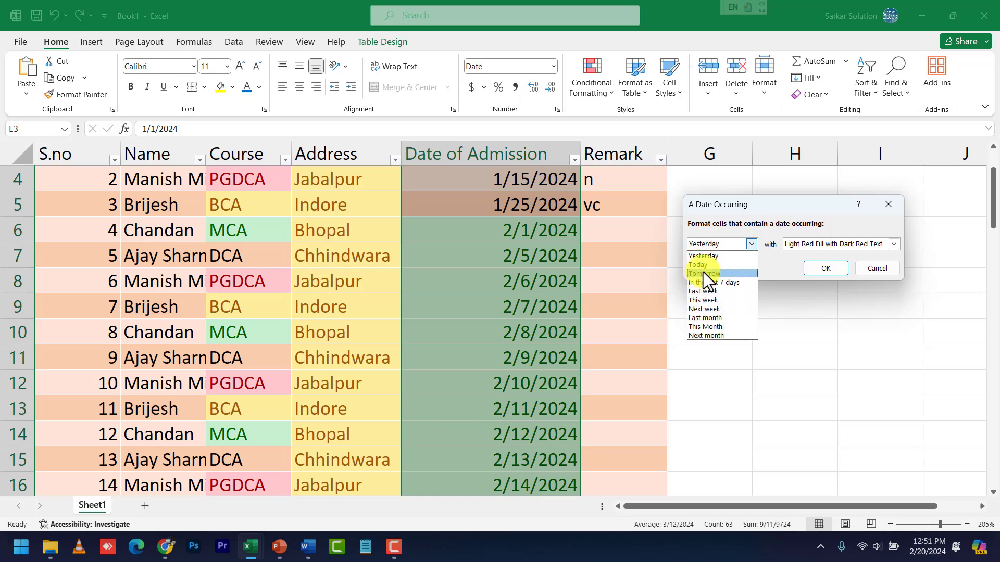
click(907, 504)
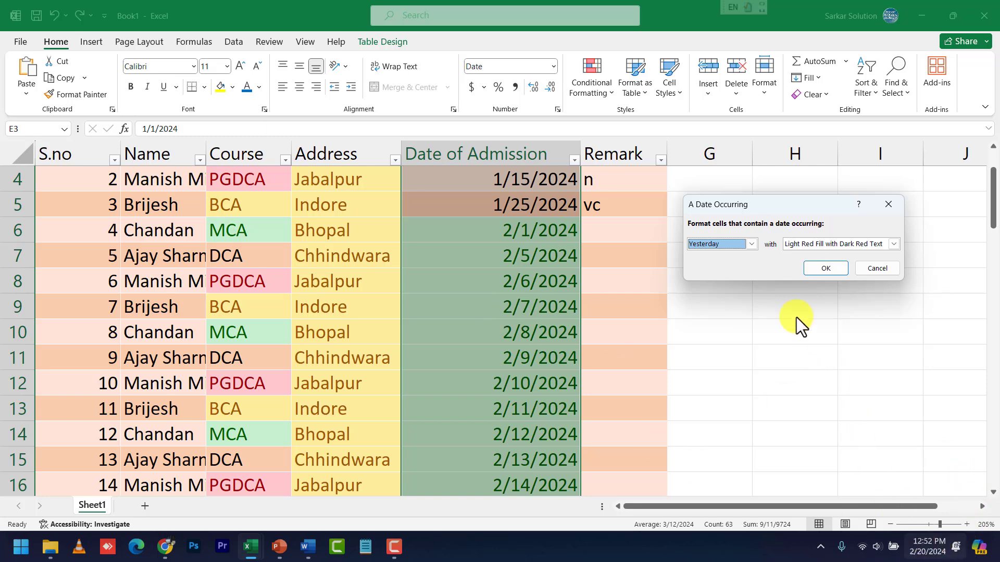
click(751, 243)
click(751, 244)
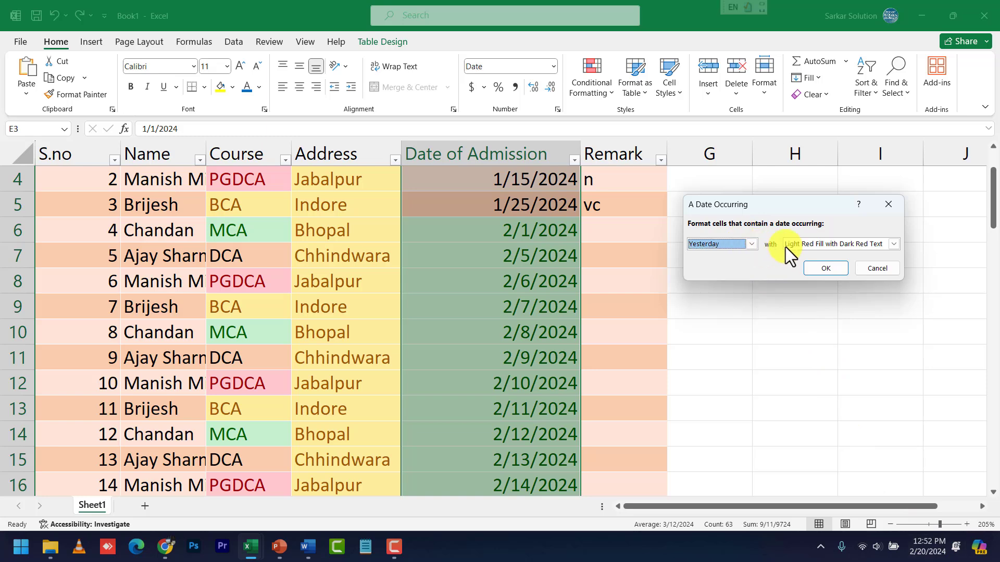
click(806, 244)
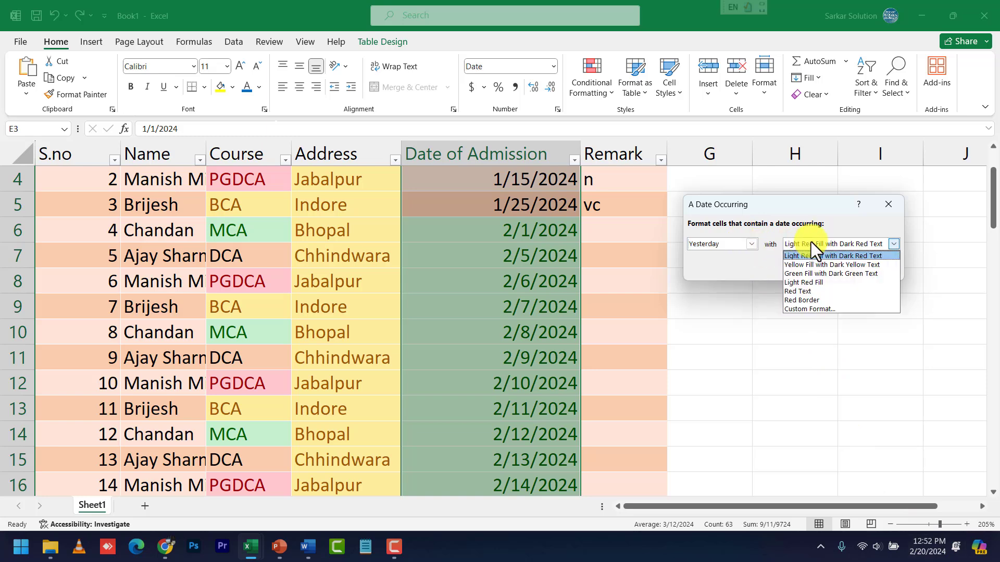
click(752, 374)
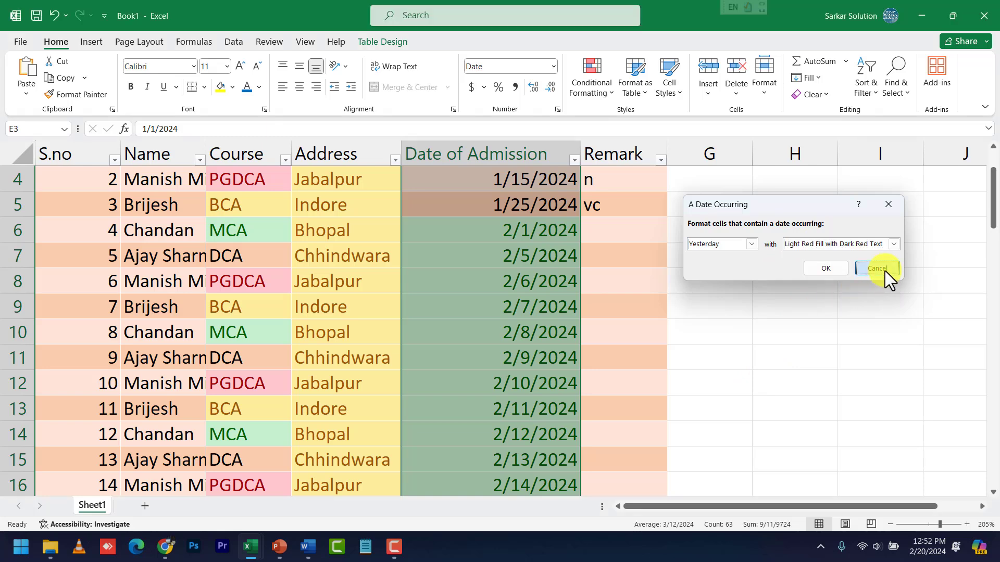
click(883, 269)
click(599, 98)
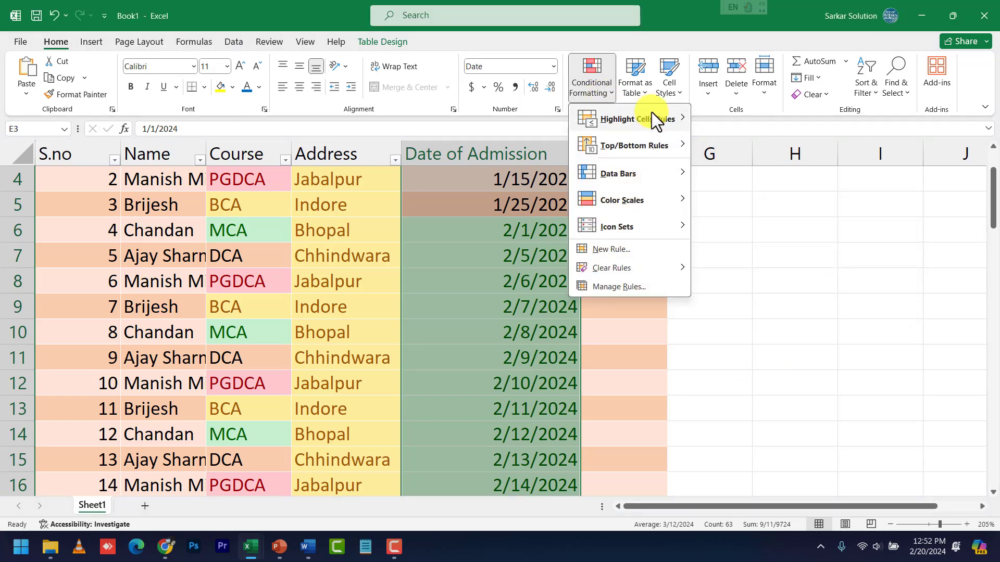
mouse_move(655, 119)
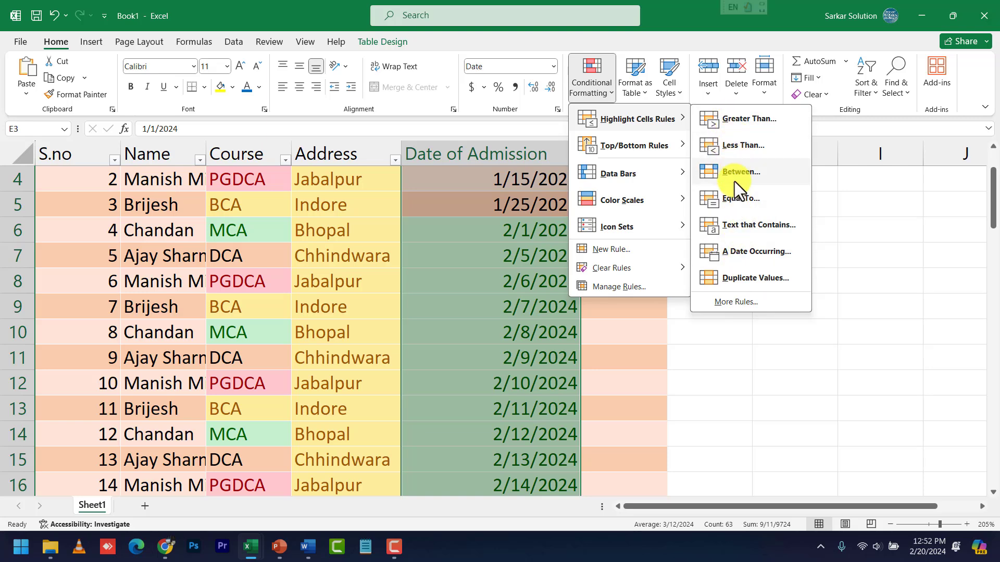
click(729, 386)
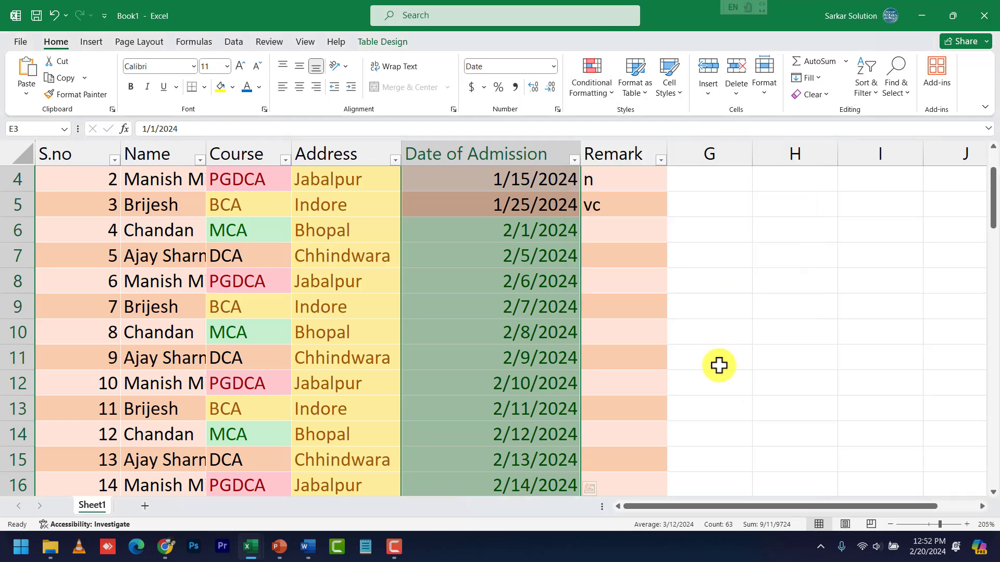
Step: Rename the Remark column header in F2 to "Fees"
click(642, 155)
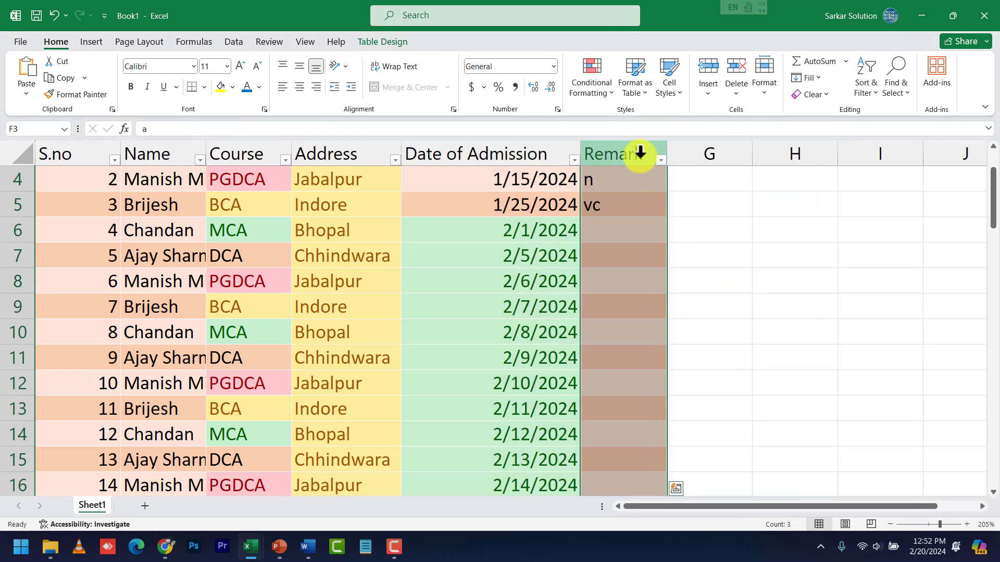
click(642, 156)
click(630, 151)
click(781, 226)
click(644, 159)
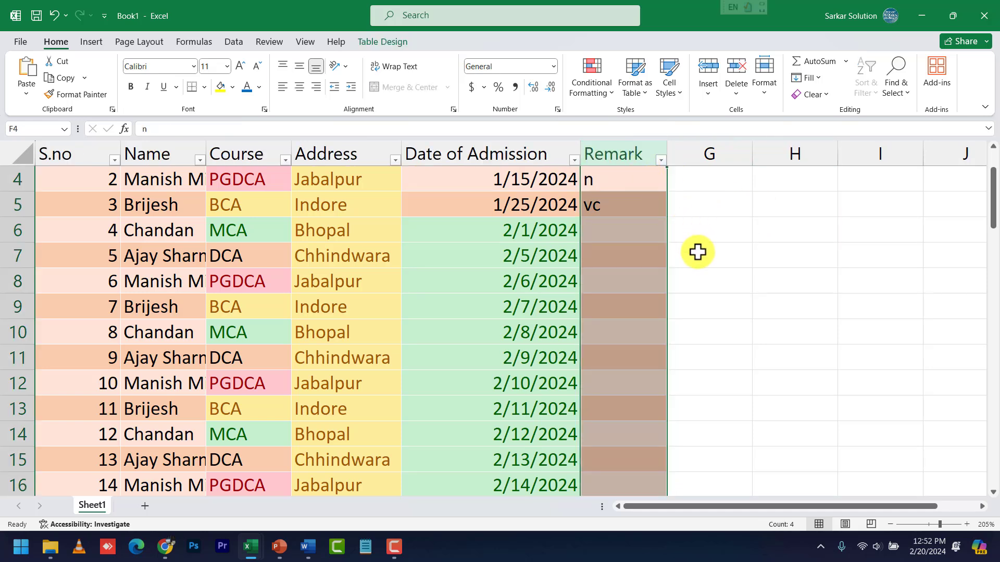
scroll(698, 252, up, 1)
click(633, 204)
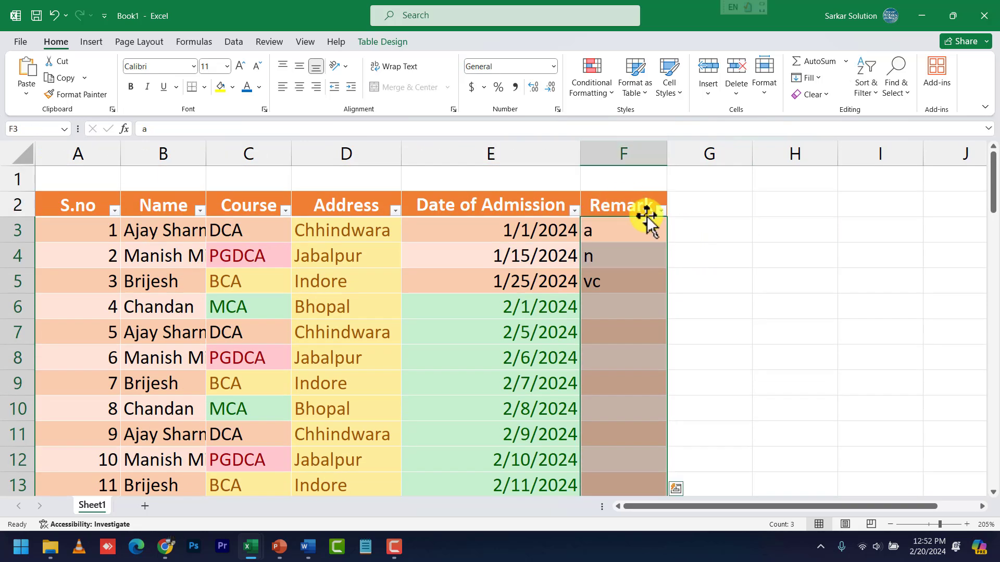
text(Fees)
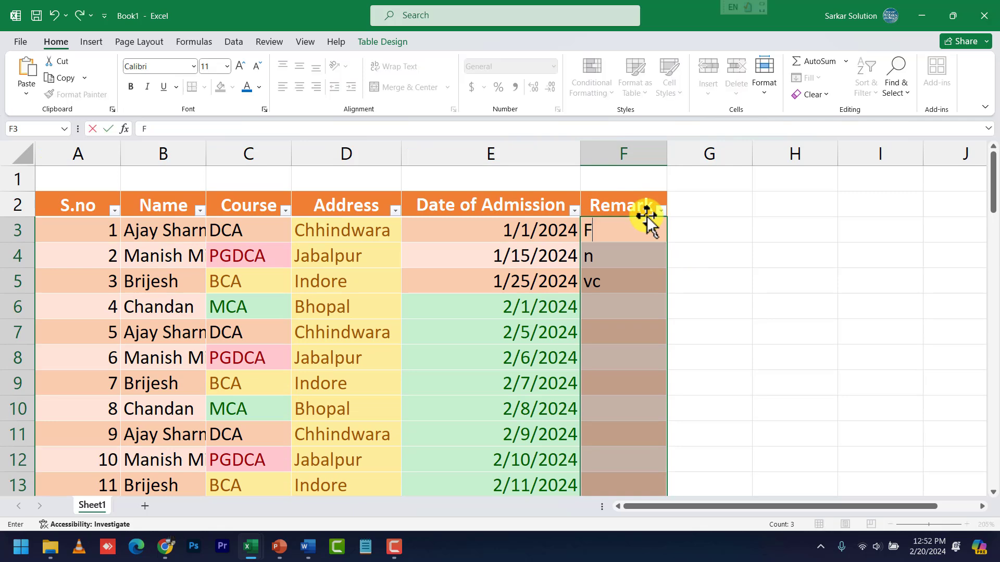
key(Escape)
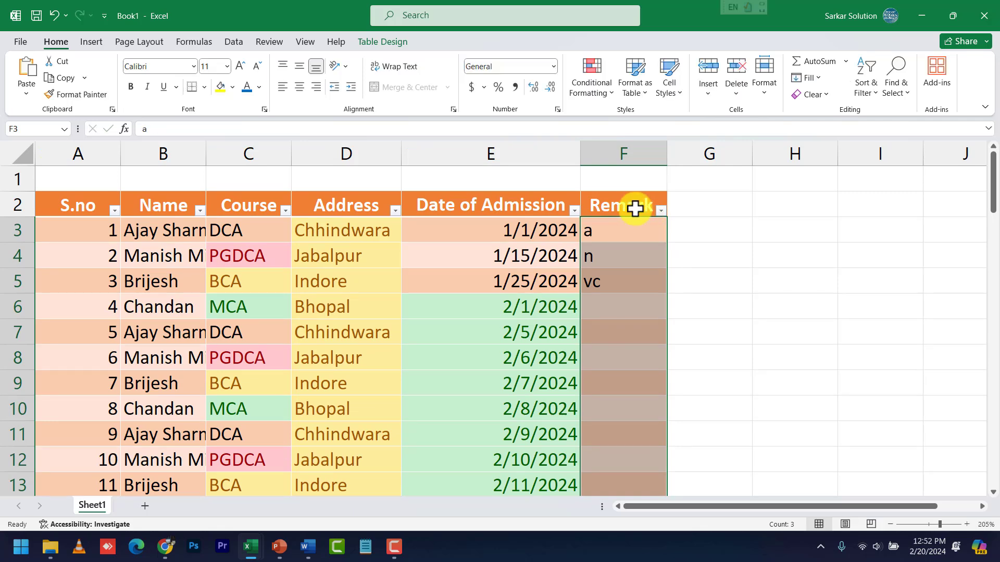
click(638, 209)
text(Fees)
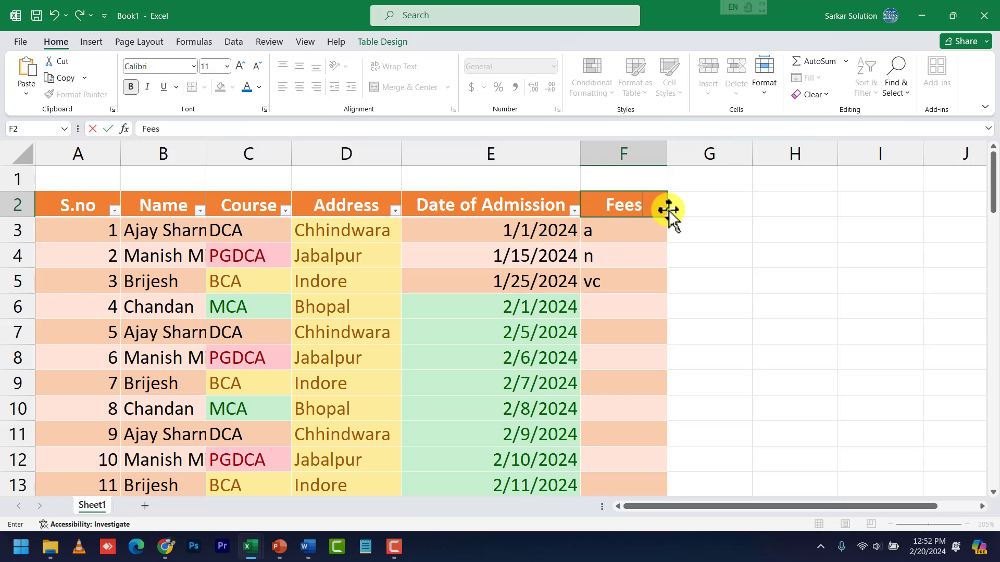
key(Return)
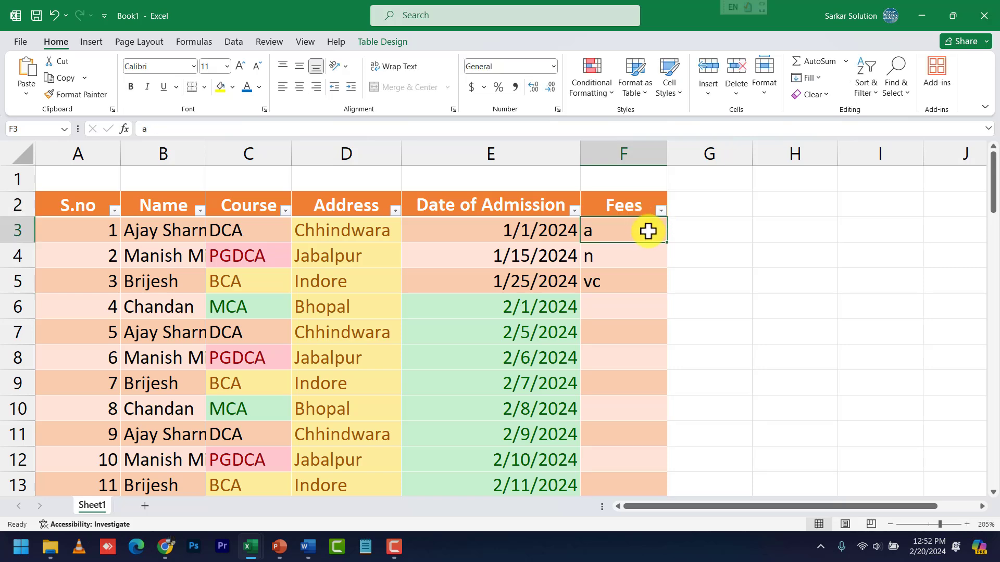
Step: Enter the fees 5000, 50000, 45000, 30000, 25000, 60000, 2000 and 5000 in cells F3:F10
text(5000)
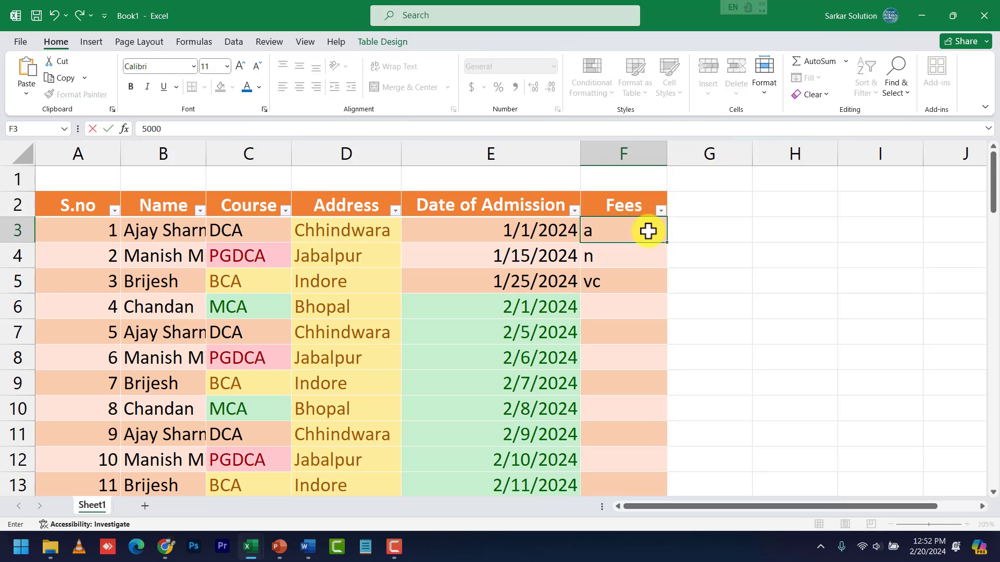
key(Return)
text(50000)
key(Return)
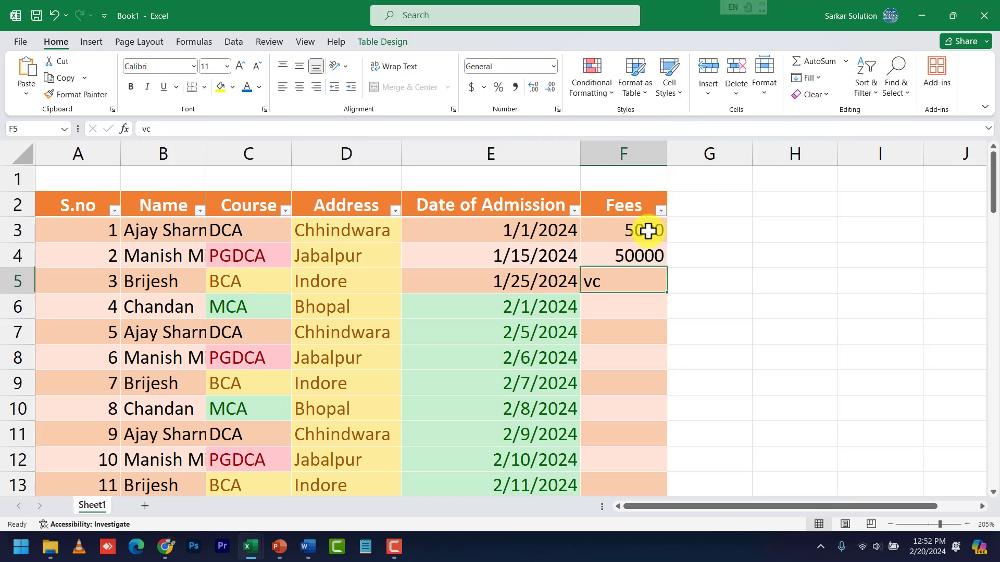
text(45000)
key(Return)
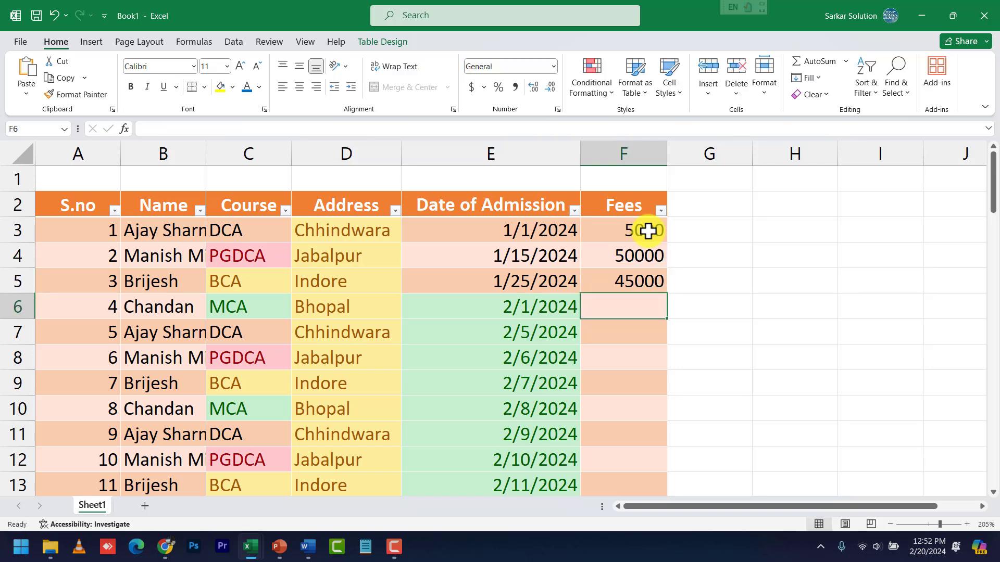
text(3000)
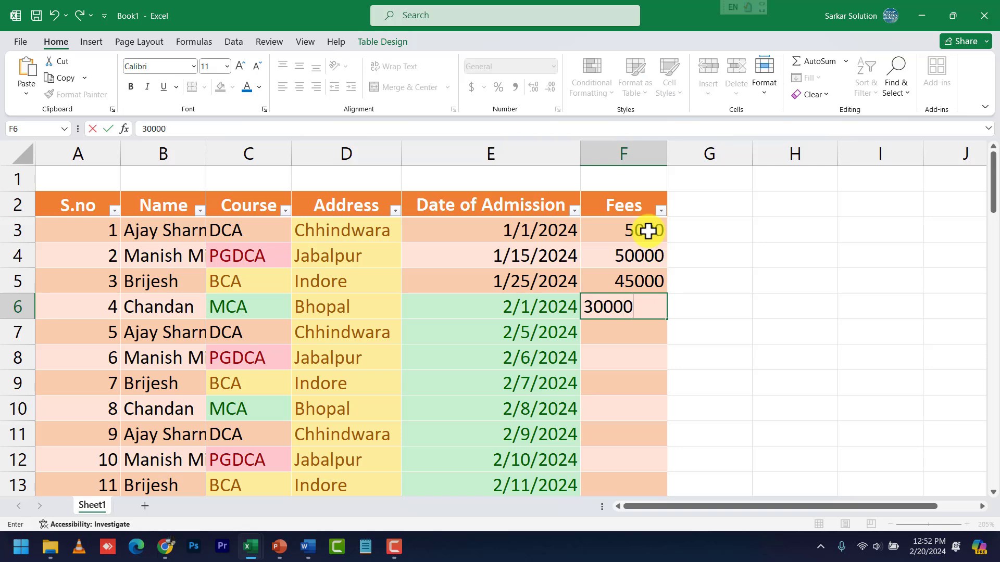
text(0)
key(Return)
text(25000)
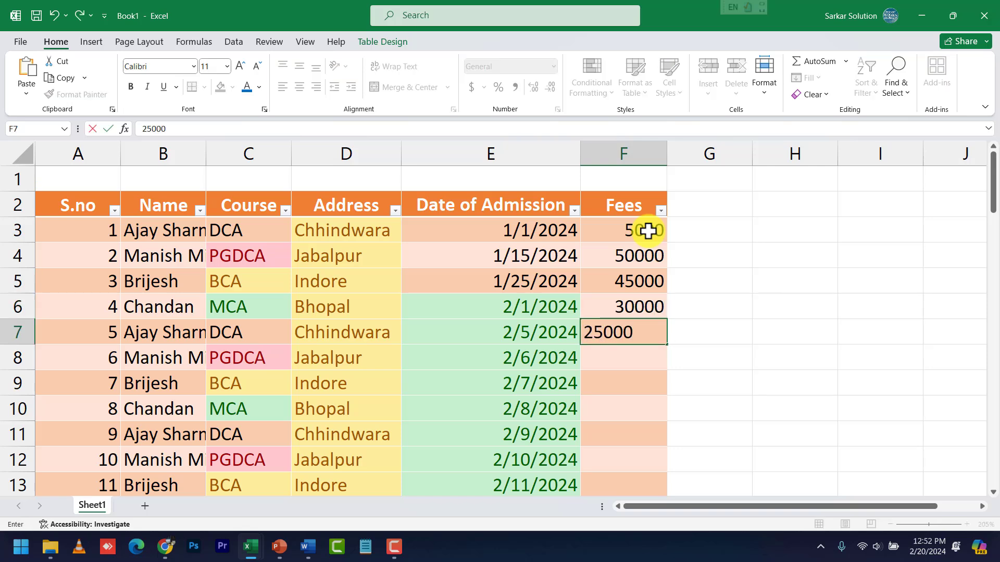
key(Return)
text(60000)
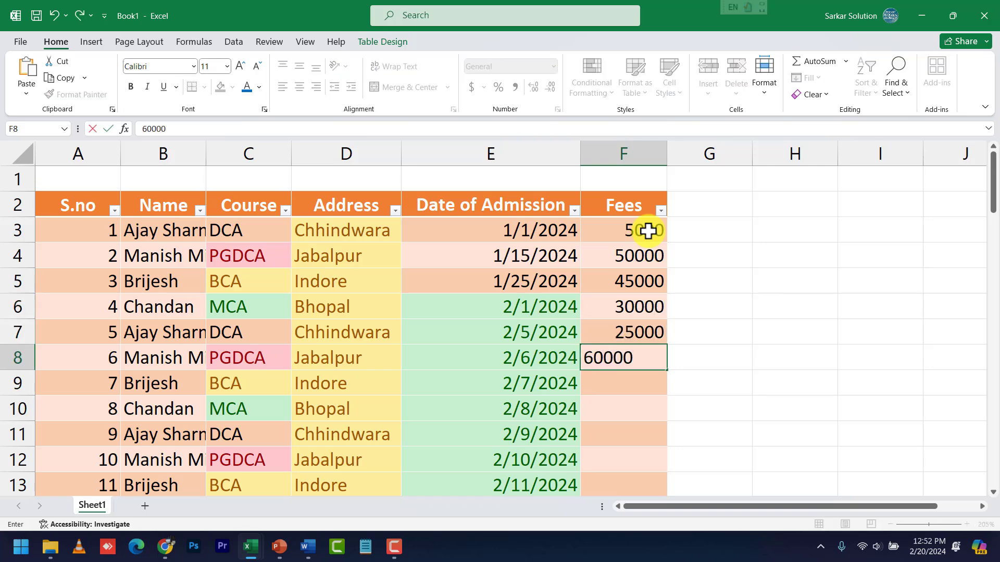
key(Return)
text(2000)
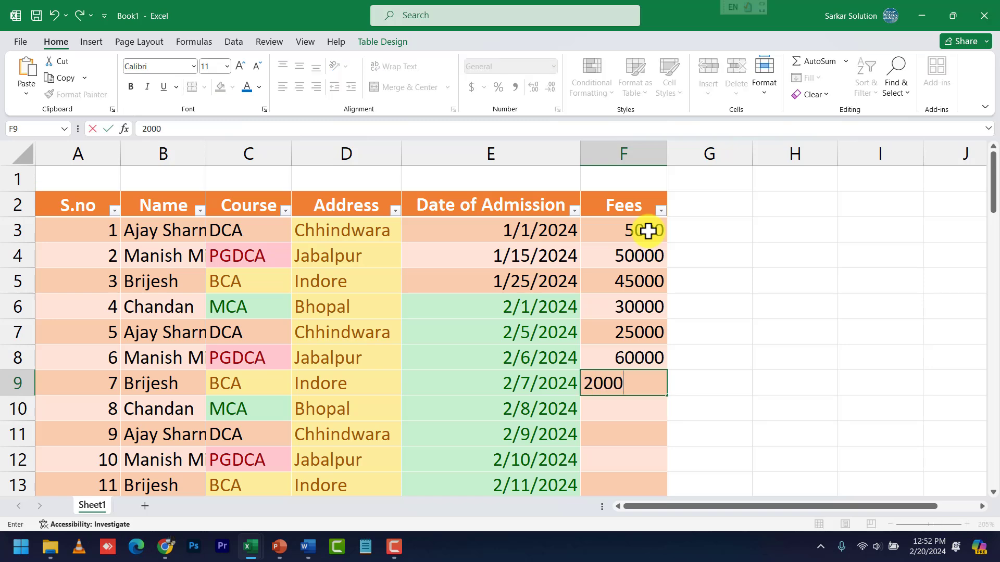
key(Return)
text(5000)
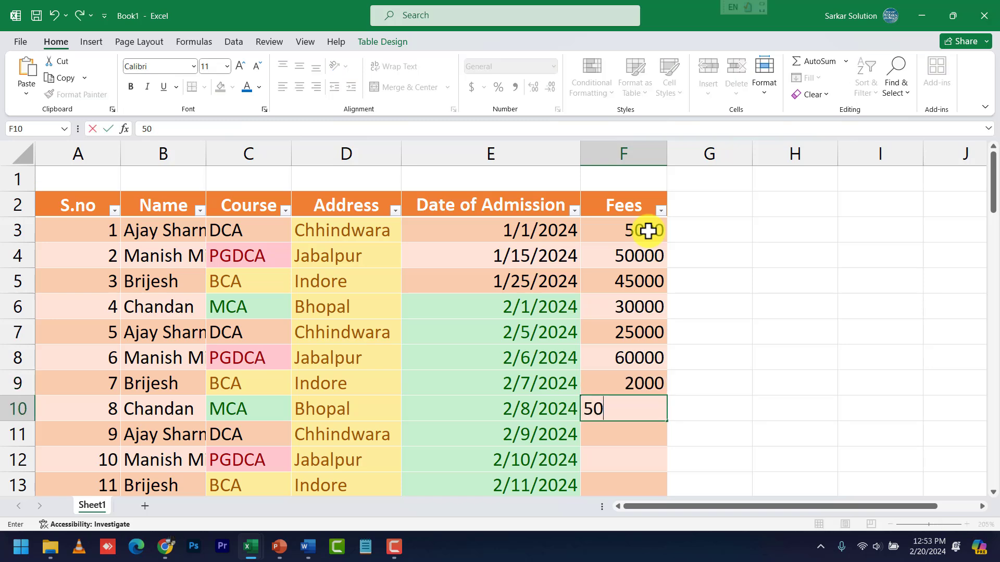
key(Return)
Step: Copy the fees in F3:F10 and paste them repeatedly down the Fees column, from F11 through F66
drag(638, 238, 639, 411)
key(ctrl+c)
click(630, 437)
key(ctrl+v)
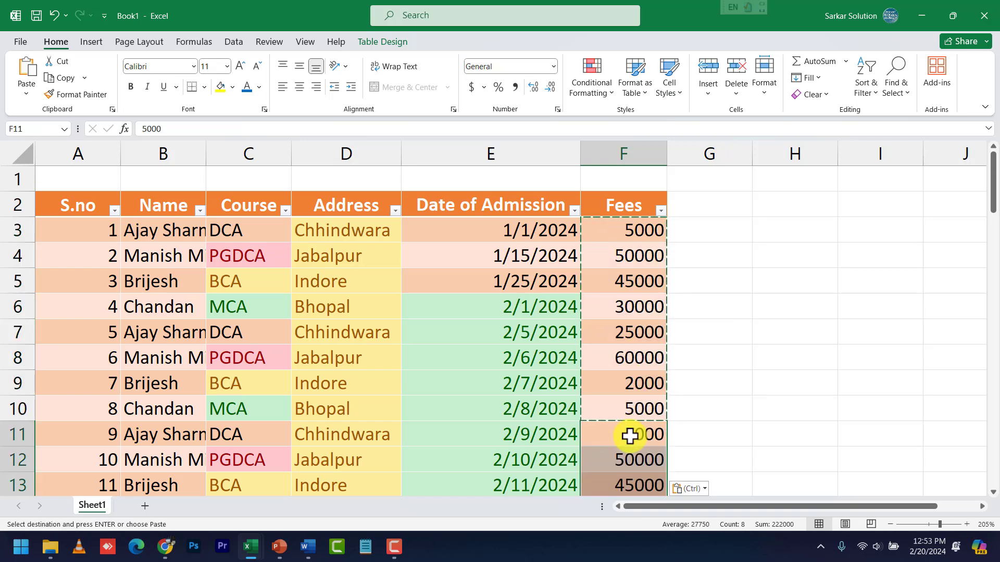
scroll(630, 422, down, 3)
click(632, 408)
key(ctrl+v)
scroll(631, 407, down, 4)
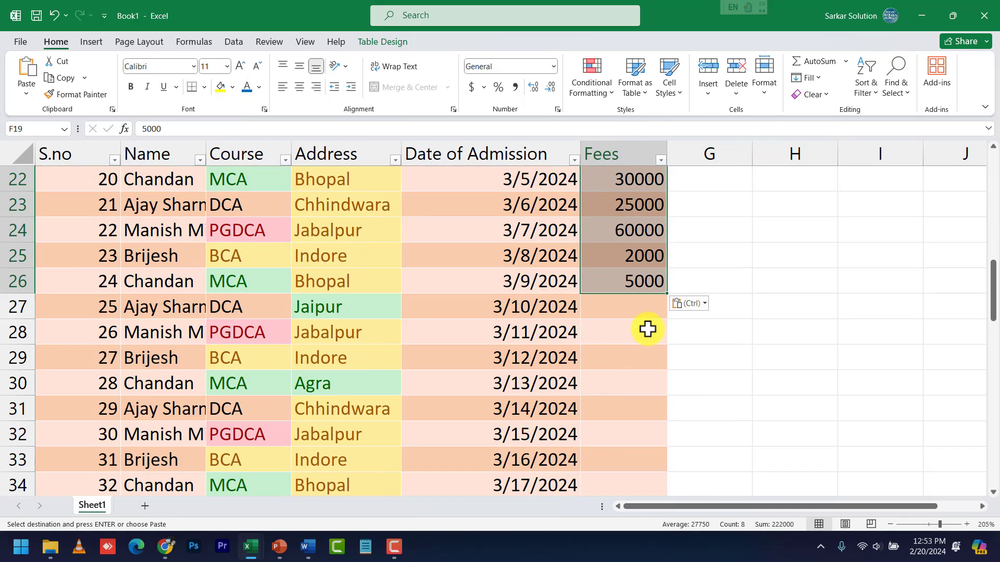
click(646, 306)
key(ctrl+v)
scroll(635, 415, down, 3)
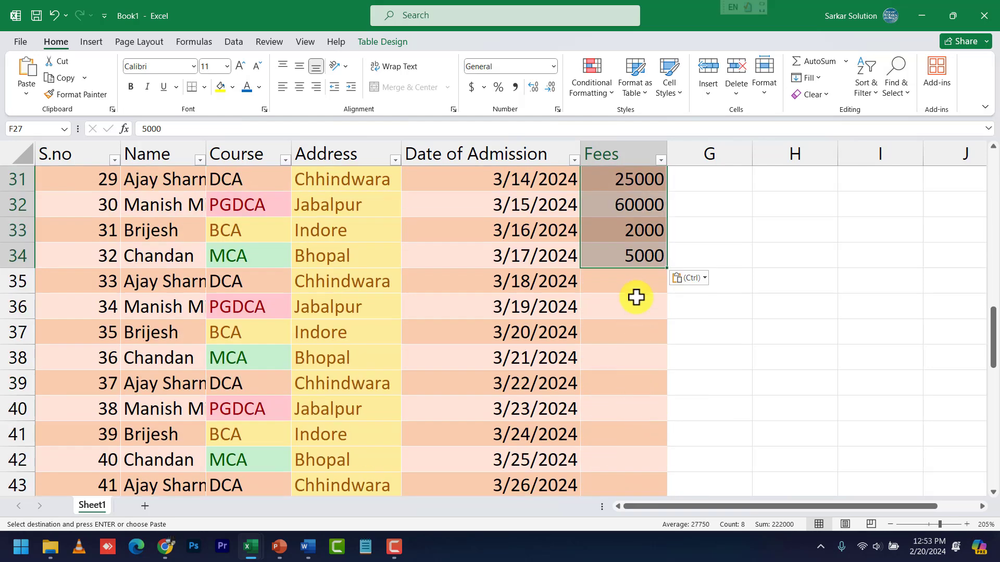
click(636, 282)
key(ctrl+v)
click(636, 485)
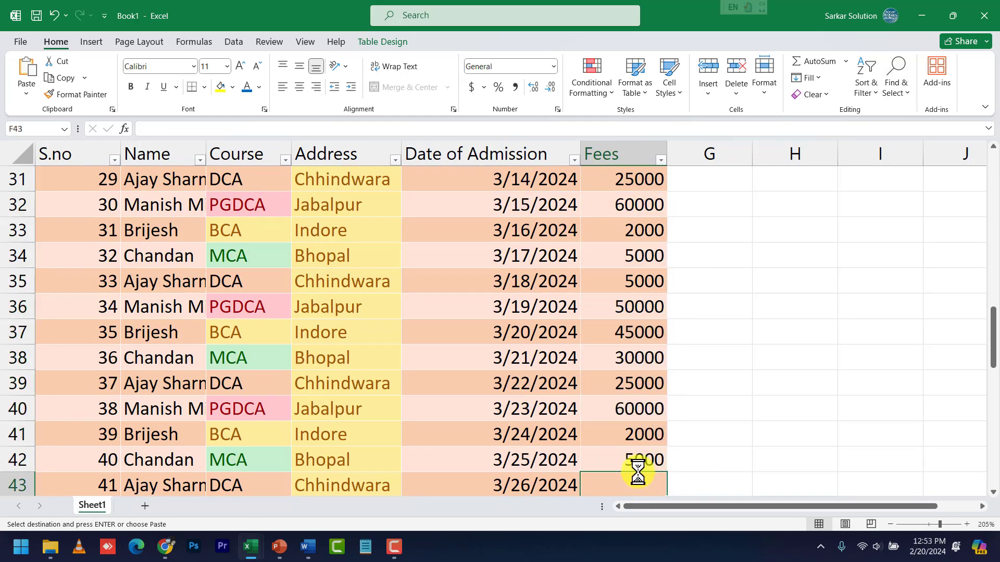
key(ctrl+v)
scroll(644, 421, down, 5)
click(638, 307)
key(ctrl+v)
scroll(636, 309, down, 3)
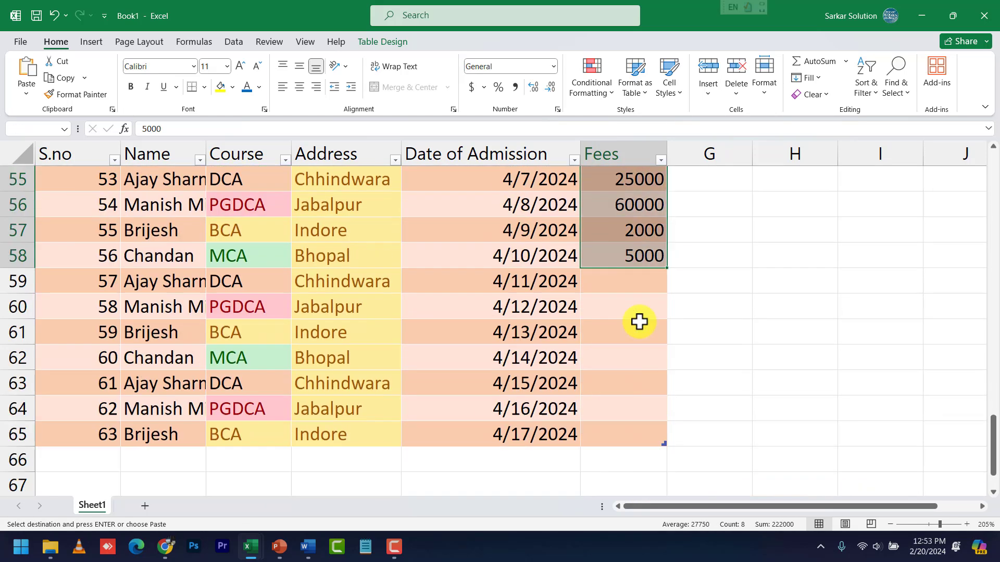
click(632, 283)
key(ctrl+v)
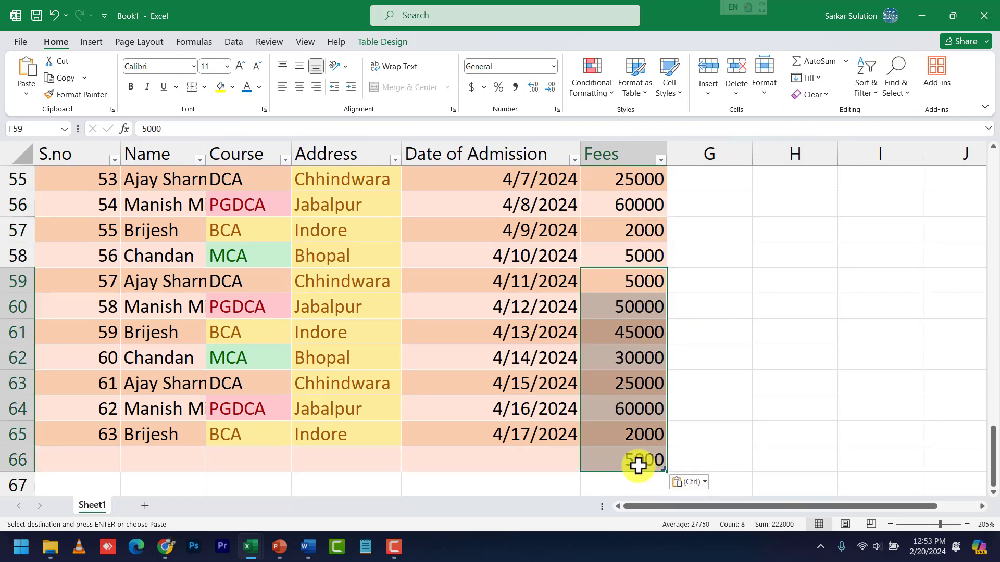
Step: Clear the copy marquee around F3:F10 and select all the fees in F3:F66
click(640, 464)
scroll(695, 420, up, 9)
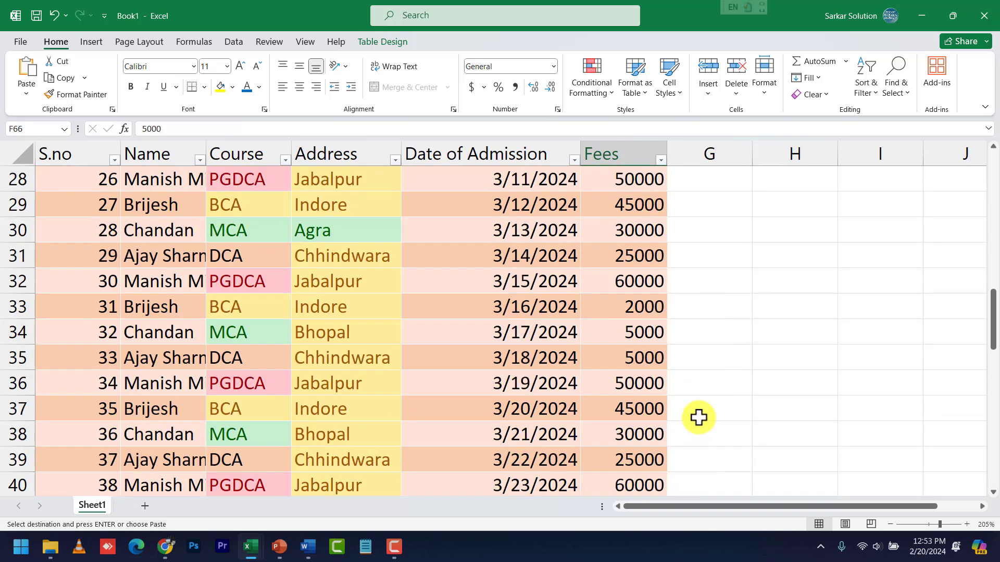
scroll(698, 417, up, 9)
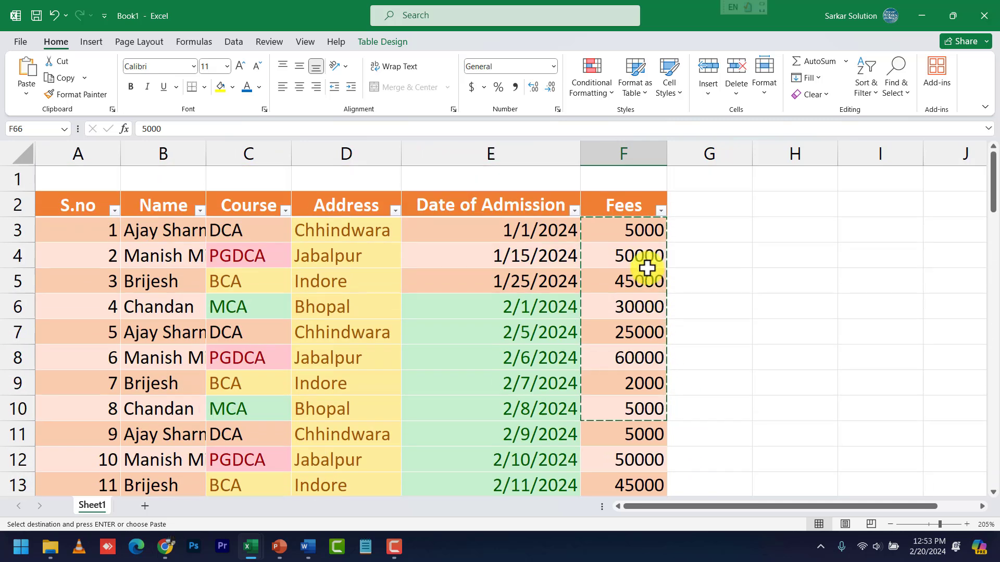
click(640, 230)
click(726, 240)
key(Escape)
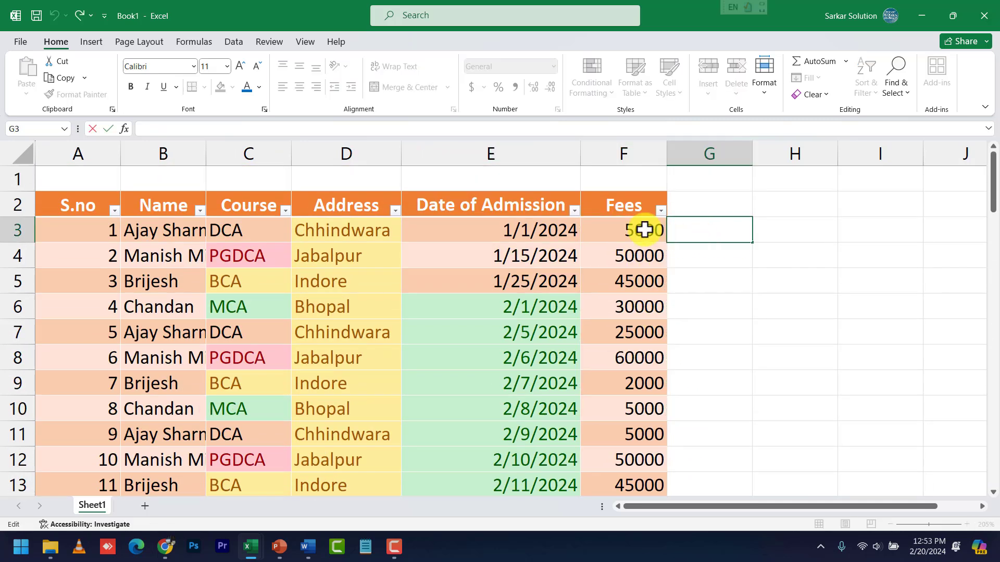
click(645, 232)
drag(636, 234, 632, 425)
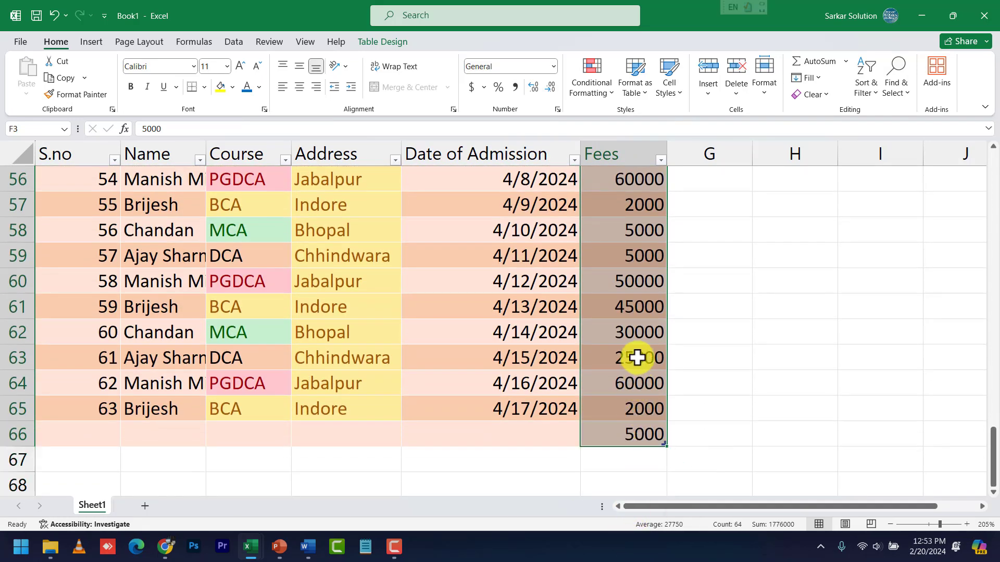
scroll(636, 357, up, 16)
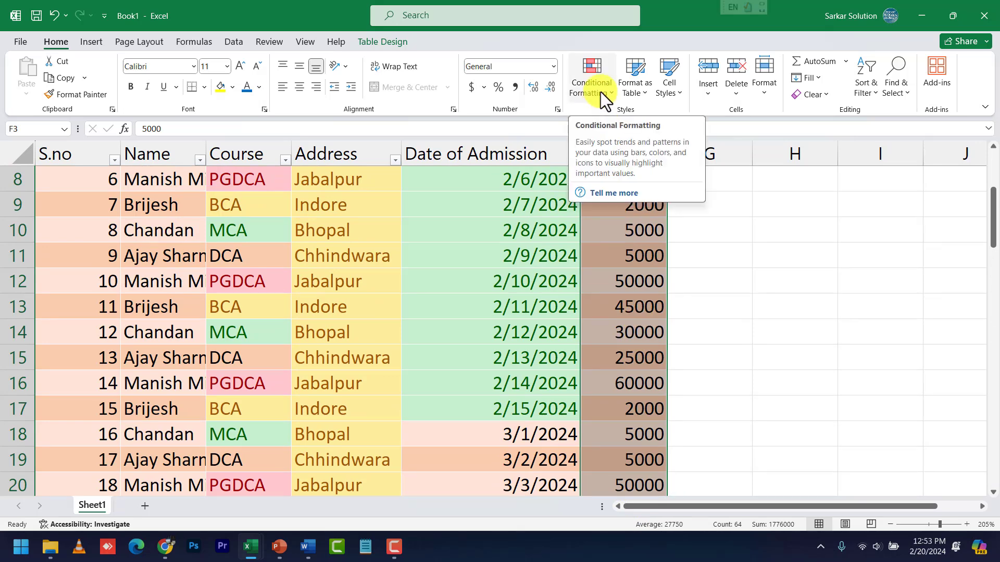
key(F9)
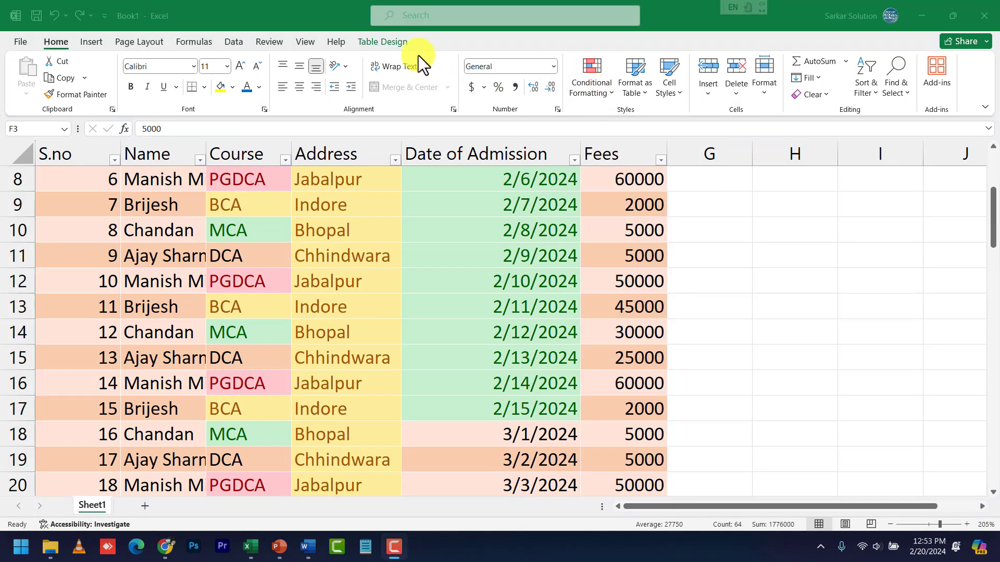
scroll(630, 270, up, 3)
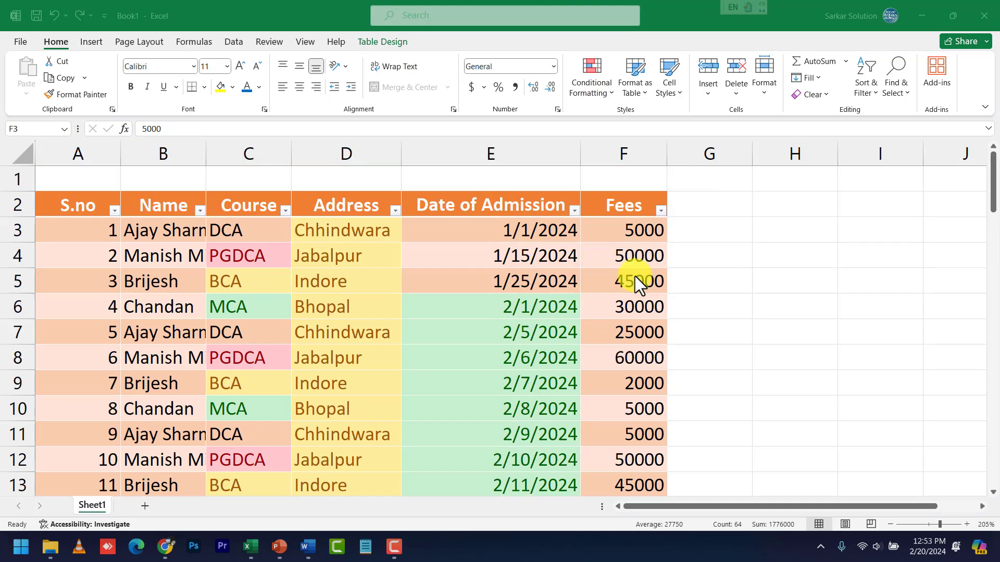
click(633, 229)
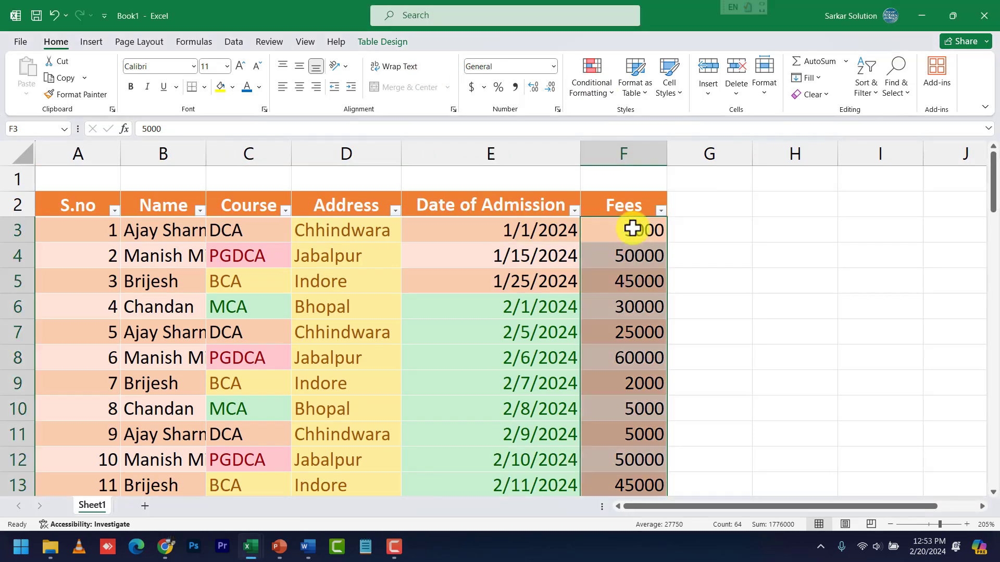
Step: Preview a Greater Than highlight rule on the selected fees with the value 10000 and look at the available formats
click(598, 93)
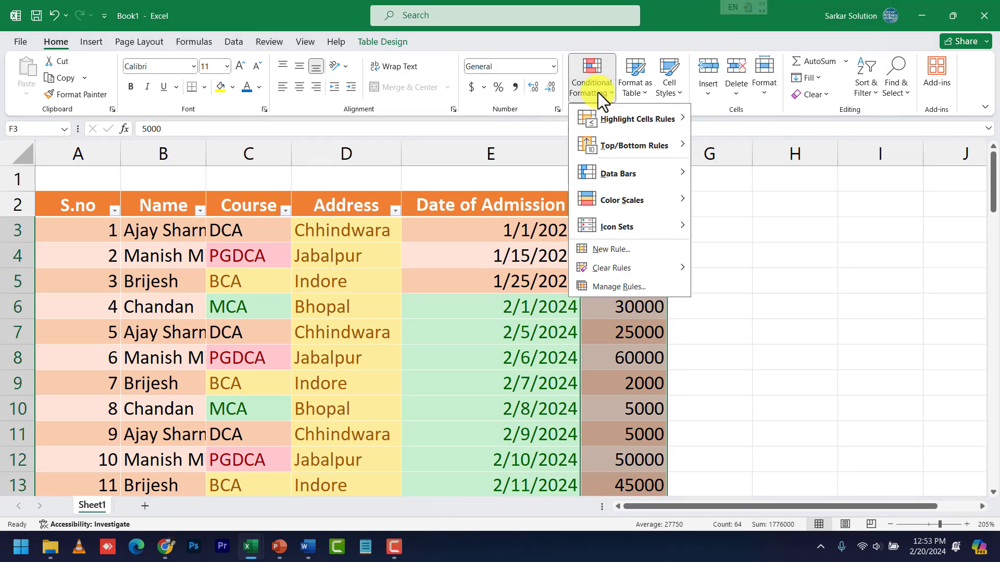
mouse_move(641, 121)
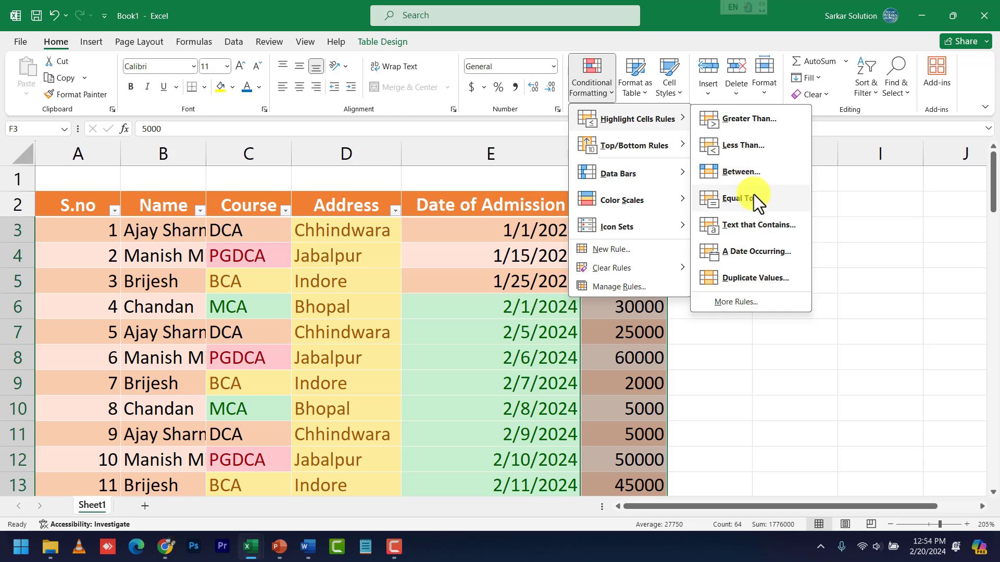
click(743, 121)
click(695, 258)
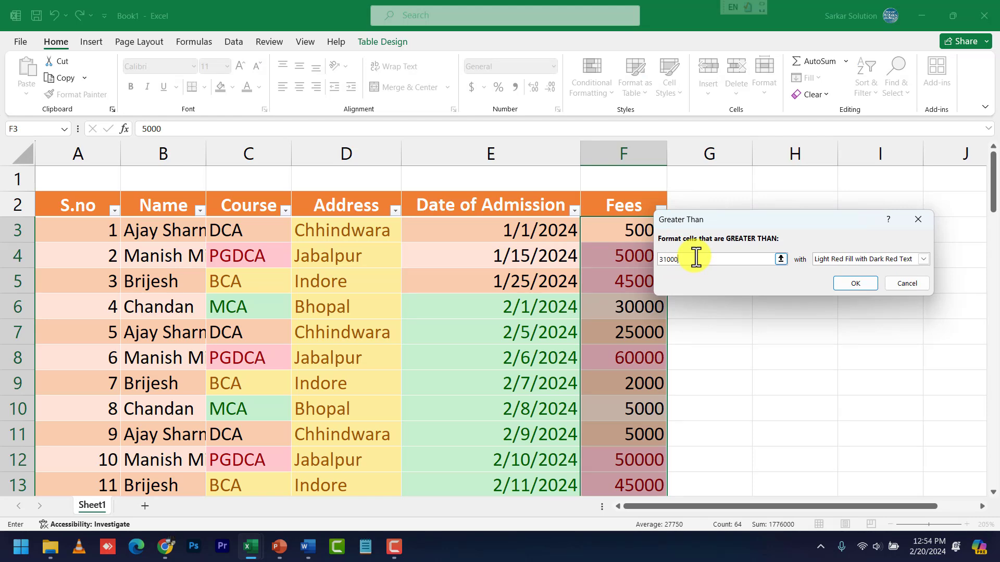
drag(696, 258, 650, 258)
text(10000)
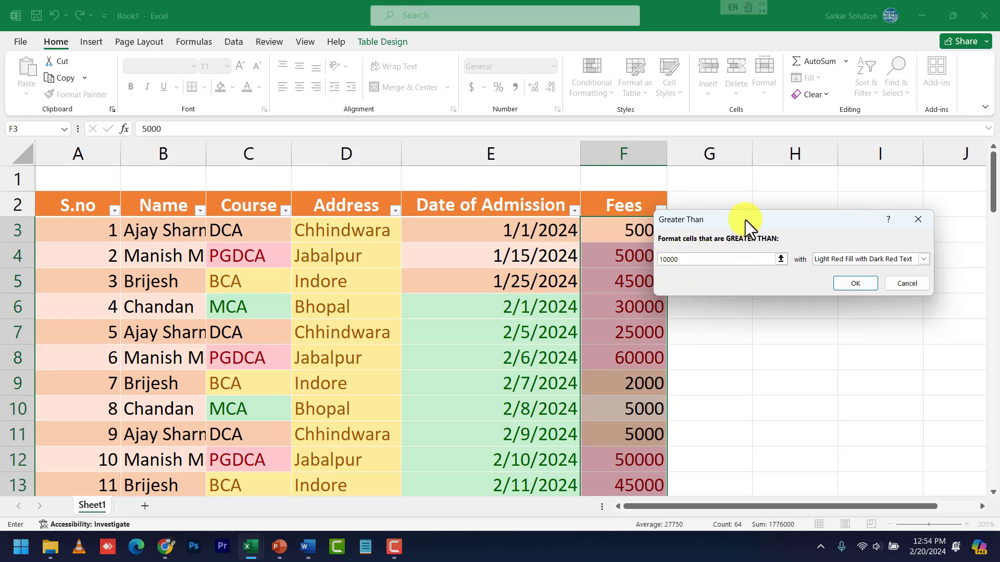
drag(745, 220, 778, 193)
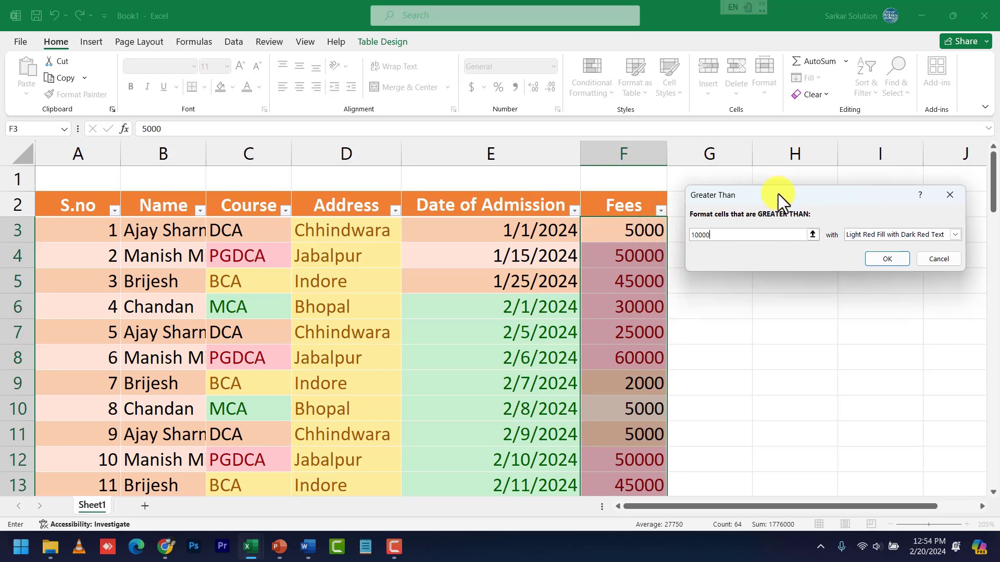
click(880, 236)
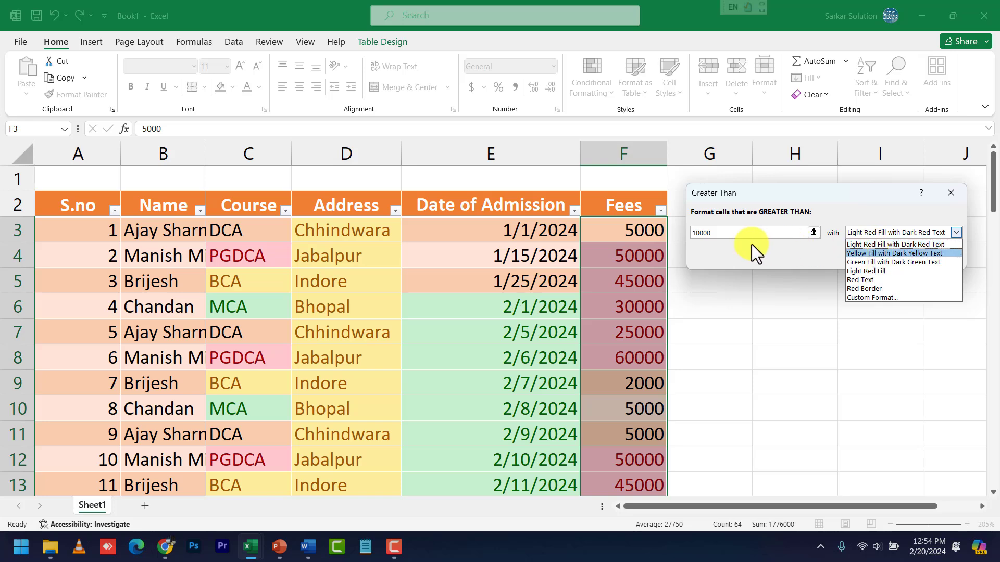
Step: Set the Greater Than threshold to 50000 and check the highlighted fees down the column
click(745, 229)
click(732, 235)
drag(733, 235, 672, 230)
text(50000)
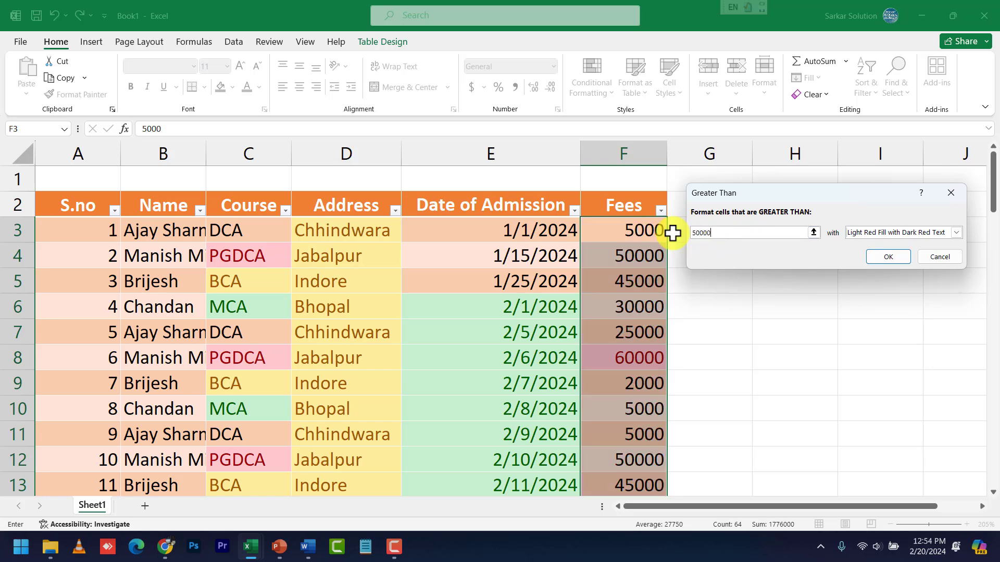
scroll(645, 299, down, 6)
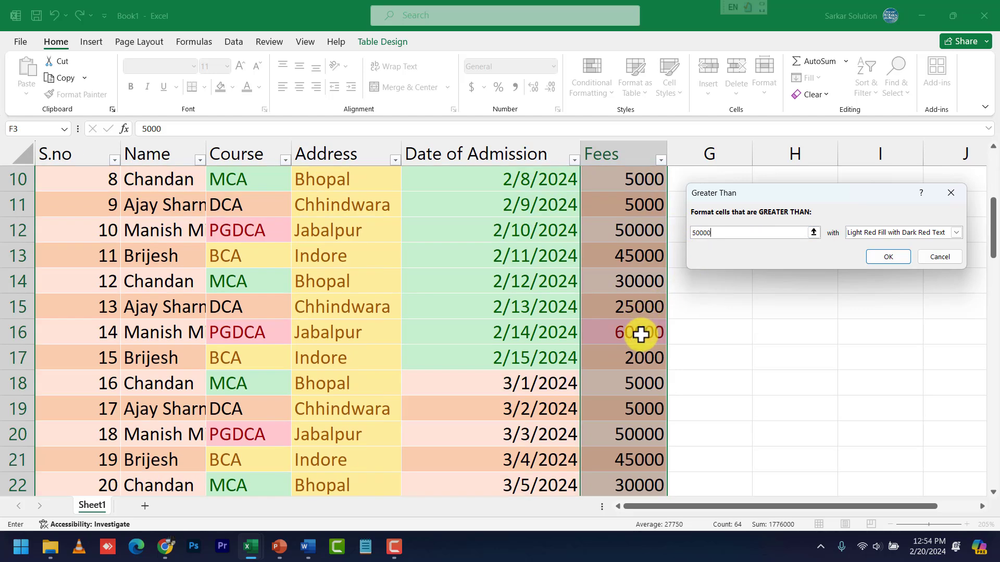
scroll(643, 339, down, 3)
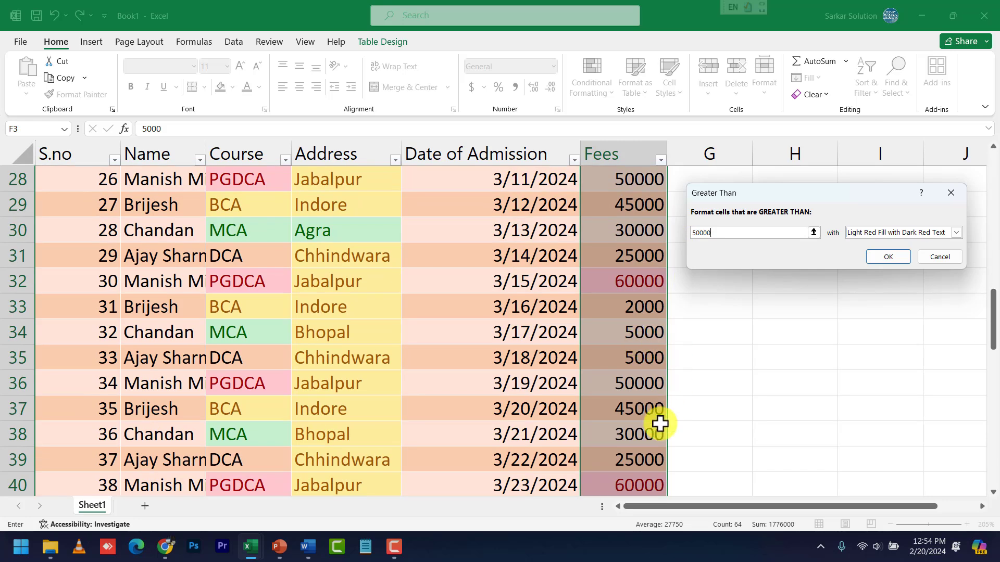
scroll(660, 424, down, 1)
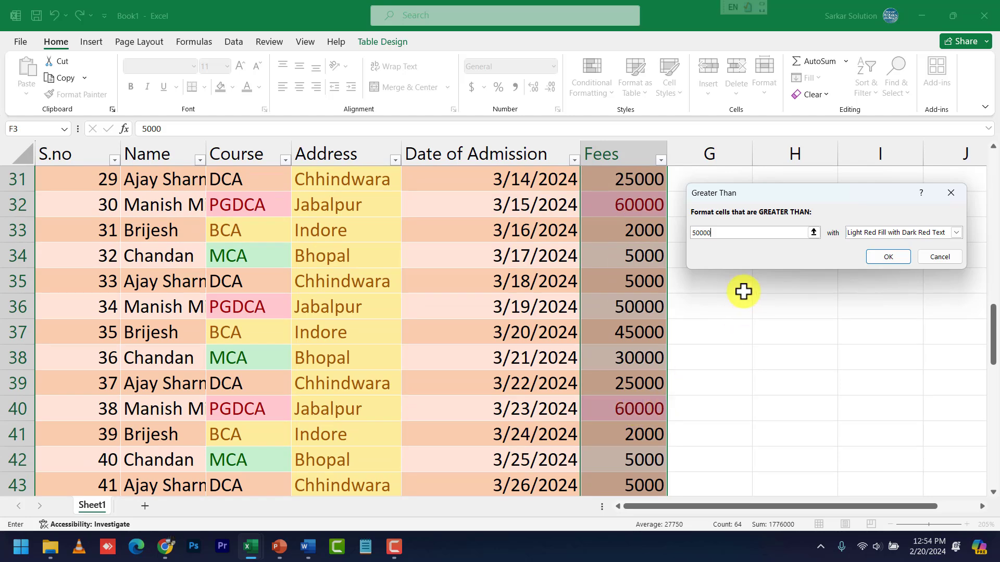
Step: Preview the Greater Than rule with the value 30000, then cancel the rule without applying it
drag(723, 230, 683, 232)
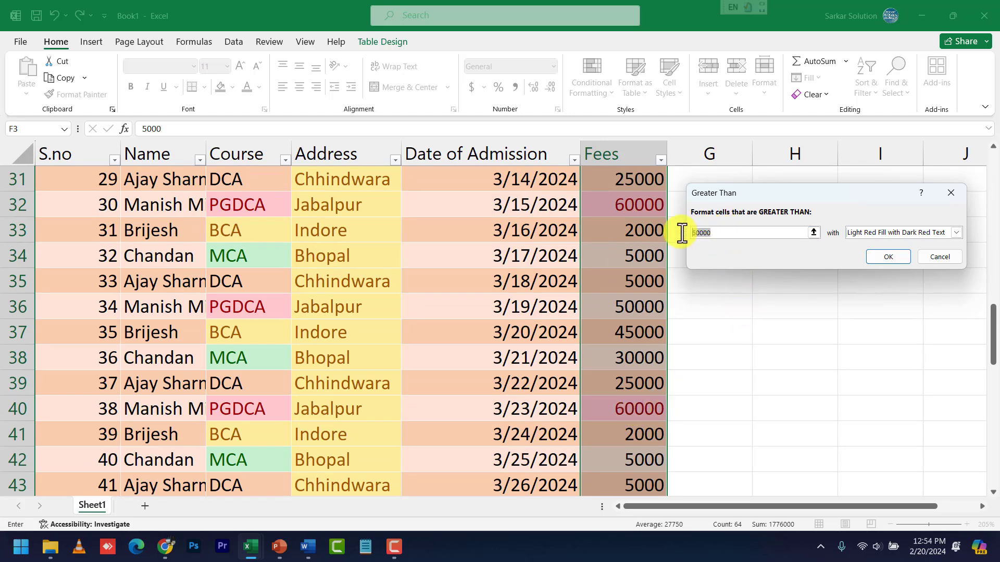
text(30000)
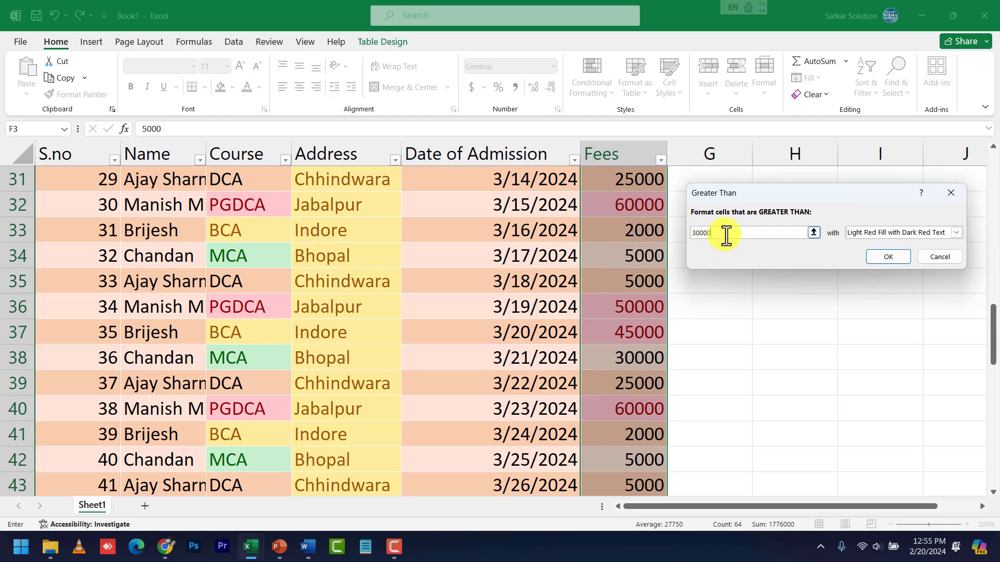
drag(715, 233, 686, 232)
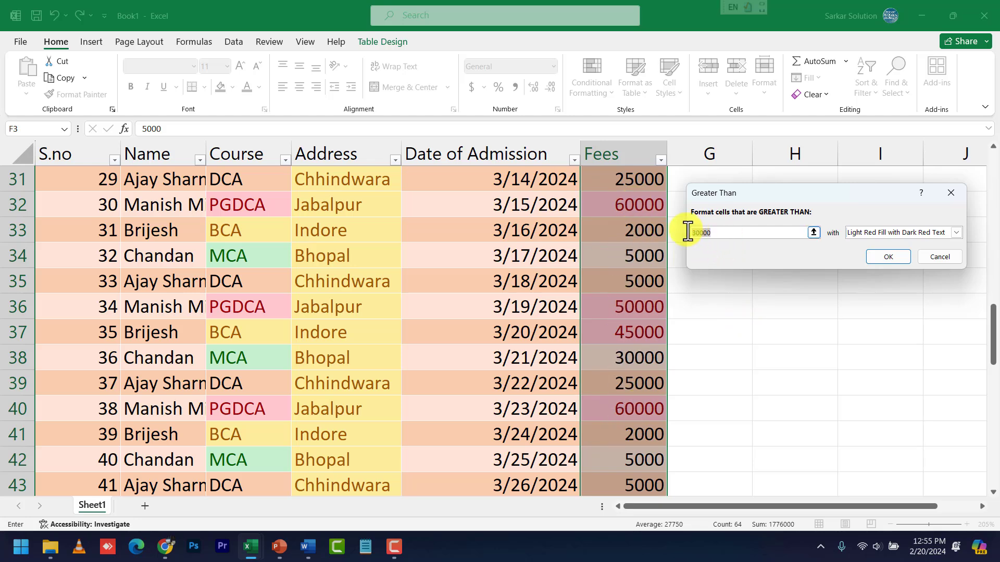
click(943, 256)
Step: Preview a Less Than highlight rule on the selected fees with the value 30000
click(608, 95)
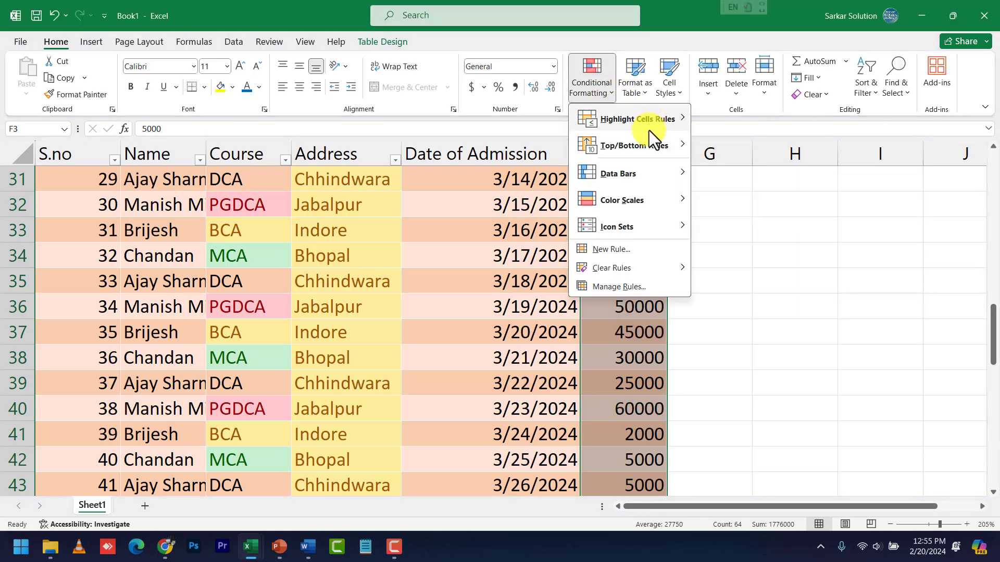
mouse_move(654, 123)
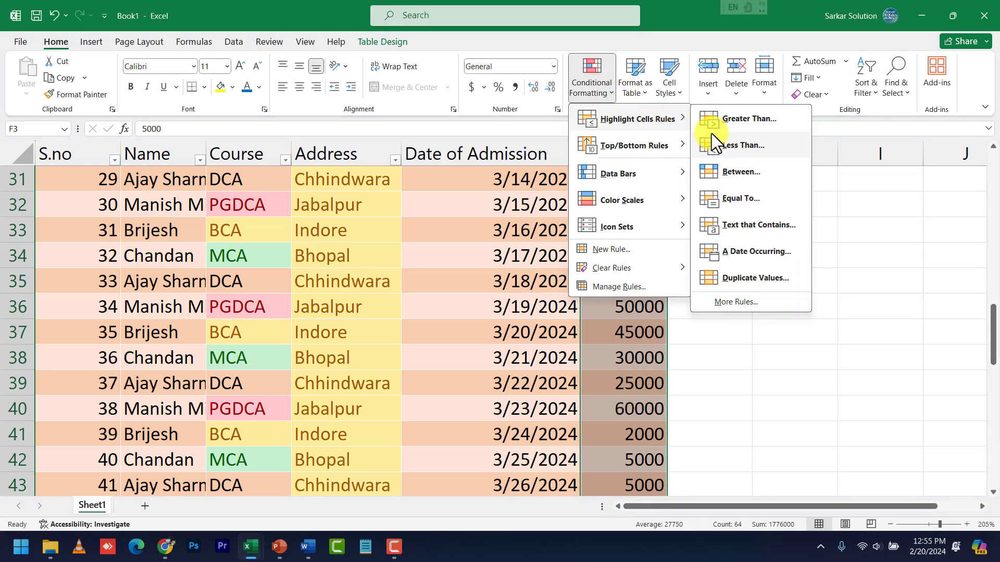
click(737, 150)
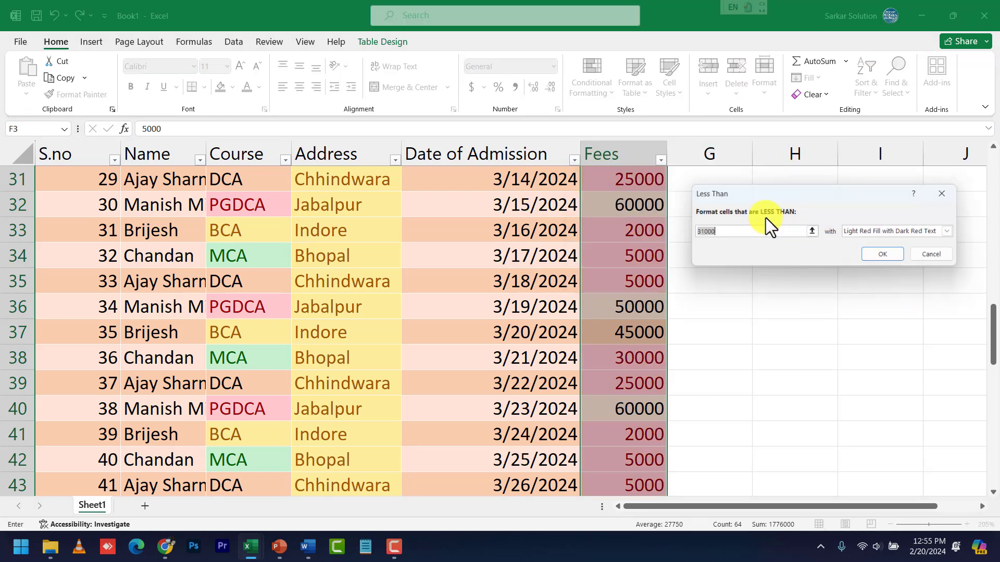
drag(722, 233, 677, 233)
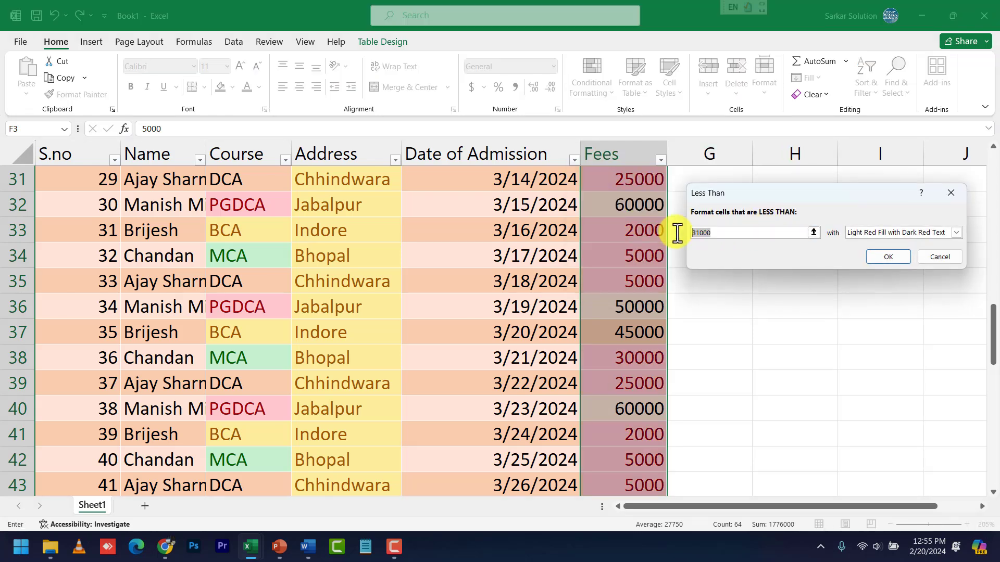
text(30000)
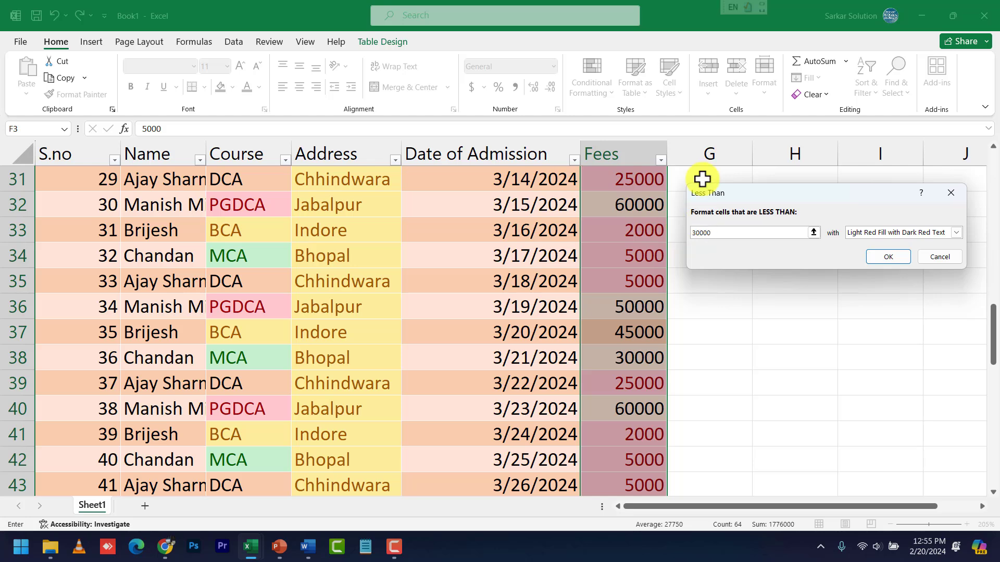
scroll(644, 290, up, 4)
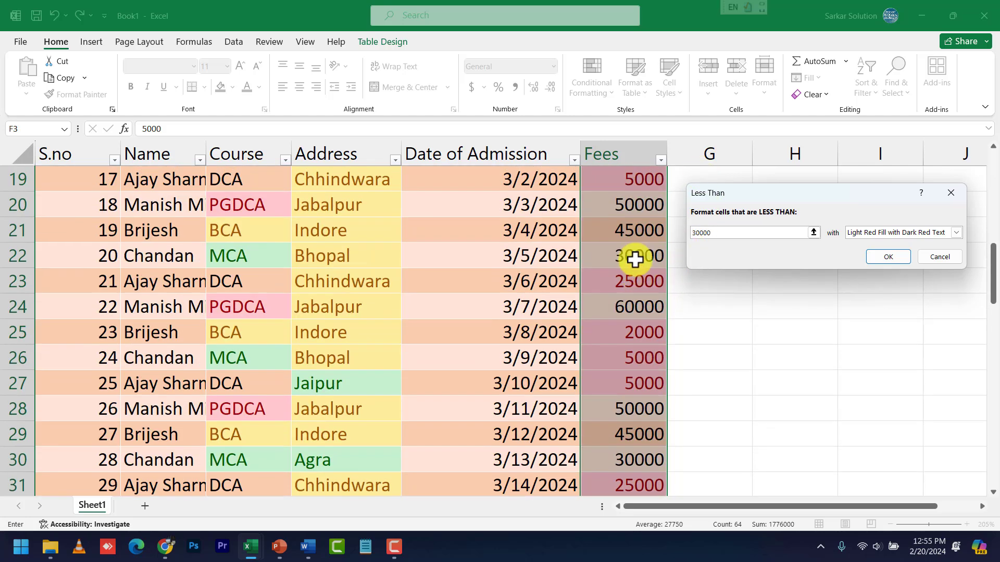
scroll(635, 232, up, 2)
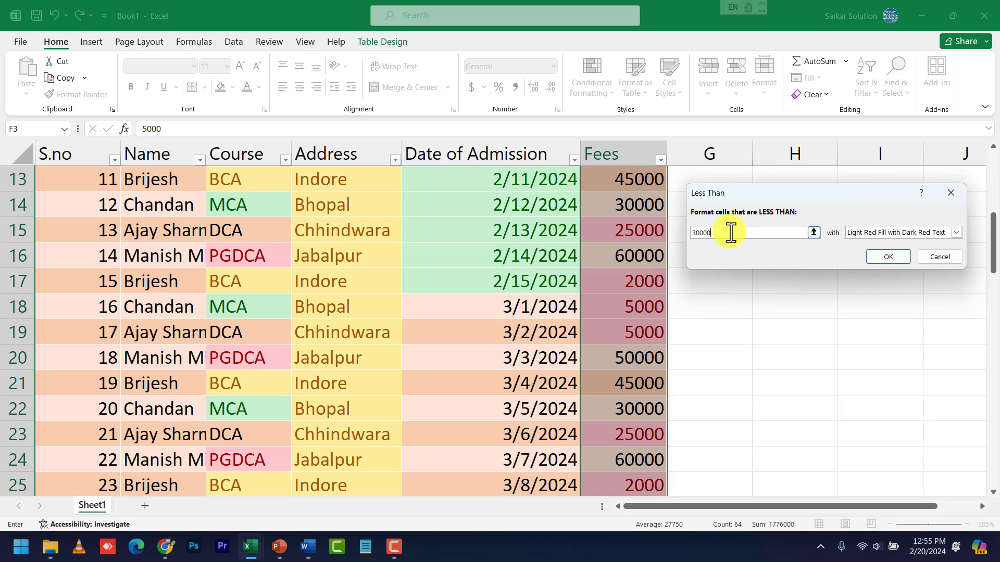
Step: Try the yellow fill, green fill and Light Red Fill formats on the Less Than rule, then cancel it
click(906, 233)
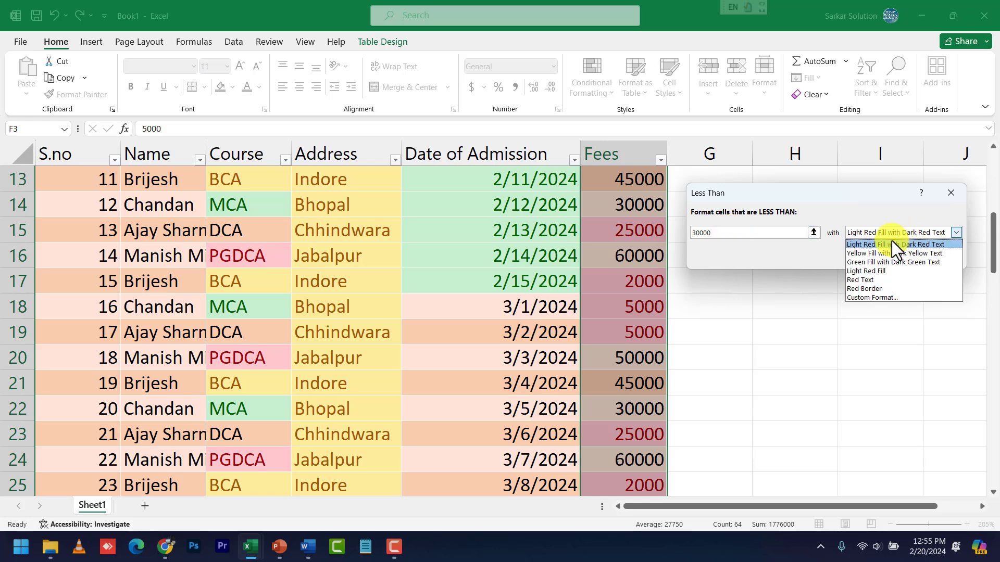
click(872, 255)
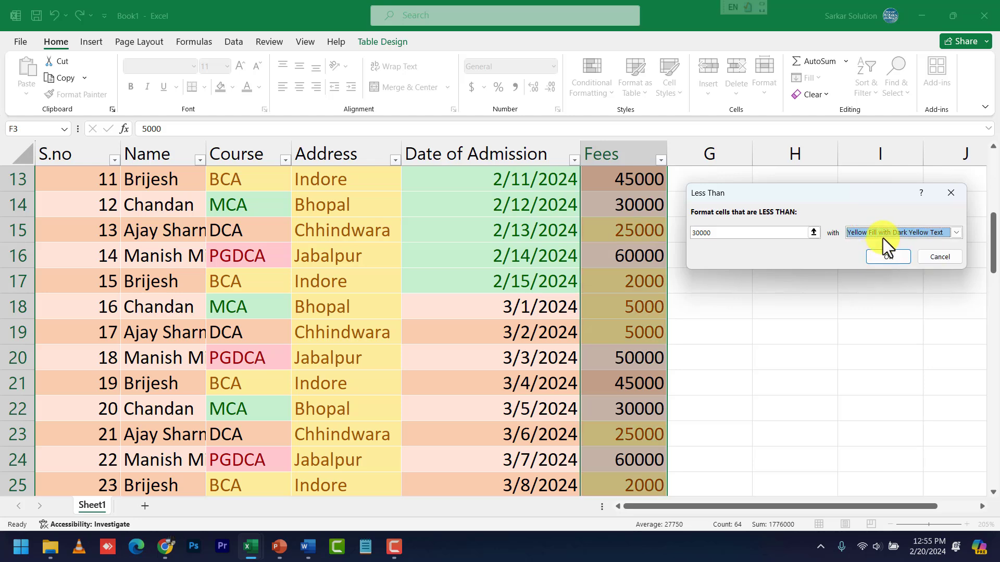
click(882, 233)
click(870, 260)
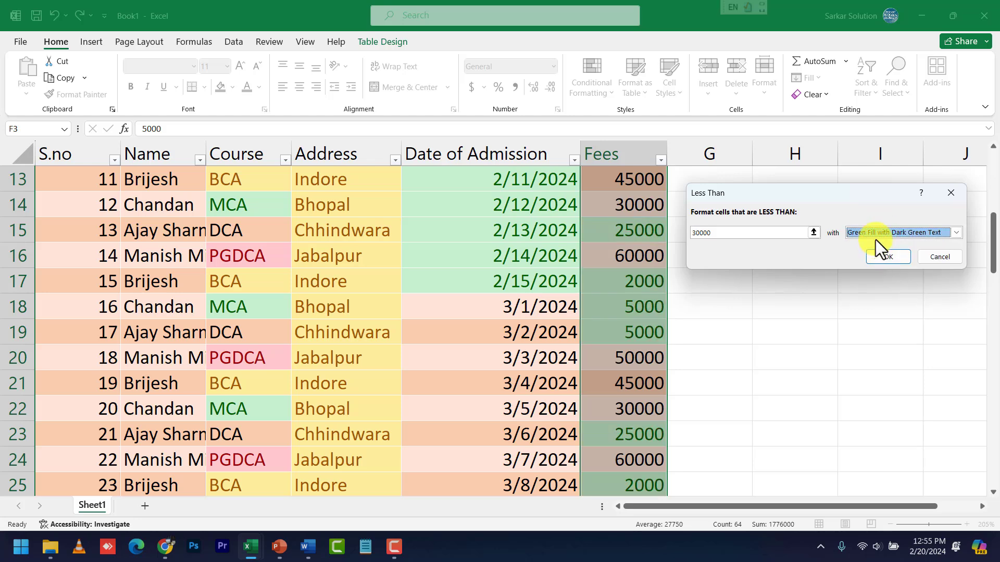
click(876, 234)
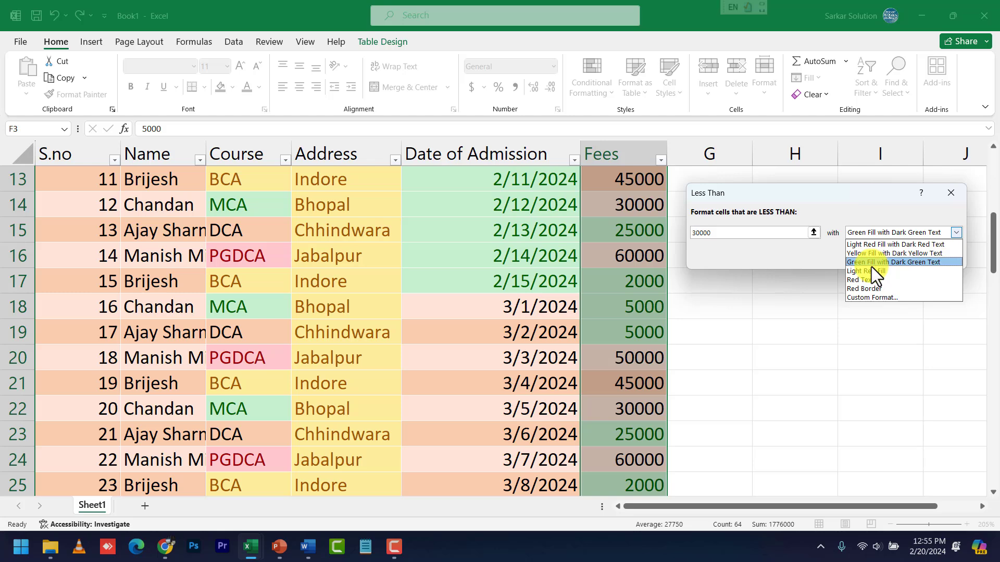
click(871, 270)
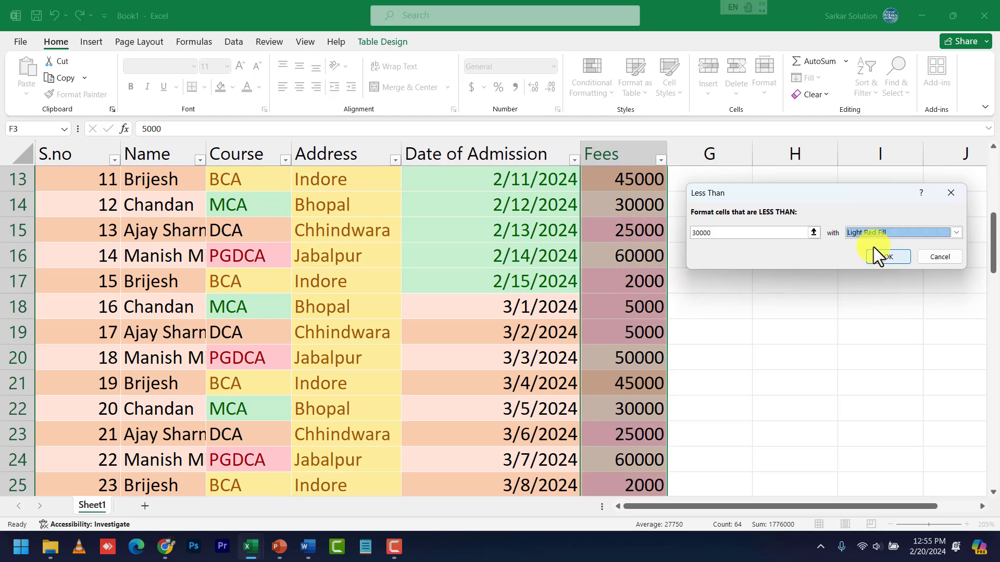
click(935, 261)
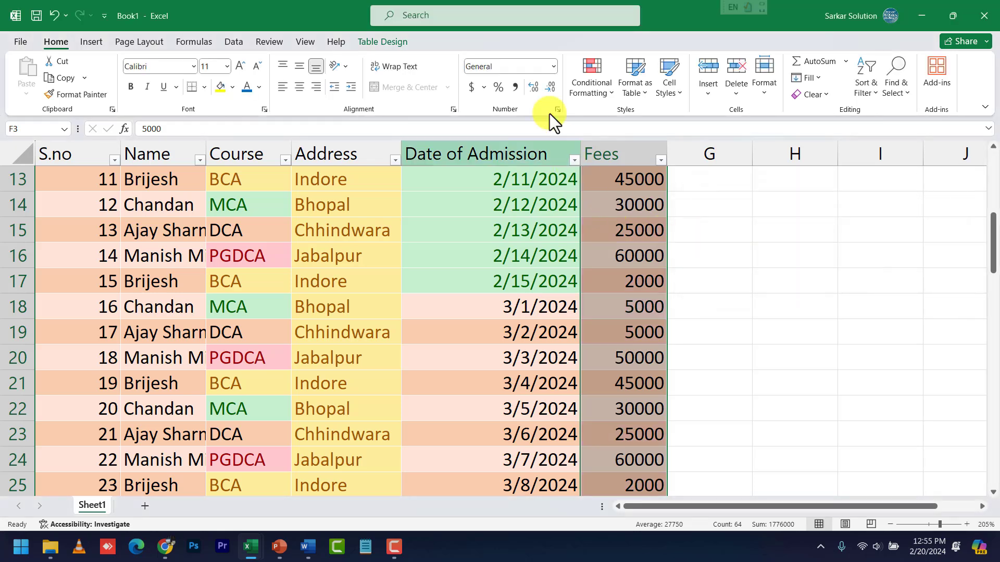
Step: Start a Between highlight rule on the selected fees with limits 10000 and 30000 and check the preview down the column
click(593, 78)
mouse_move(650, 119)
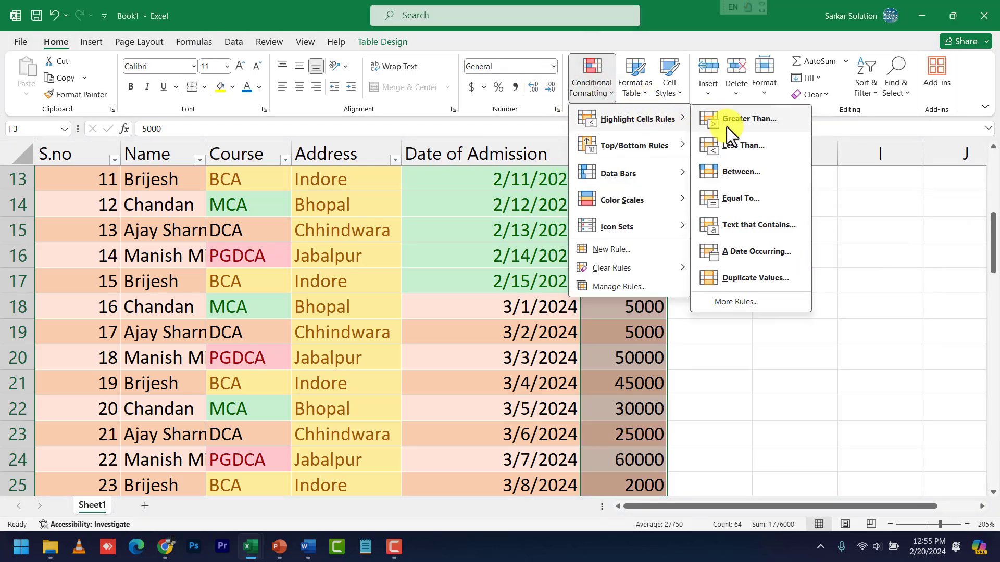
click(745, 173)
click(726, 233)
drag(726, 233, 680, 232)
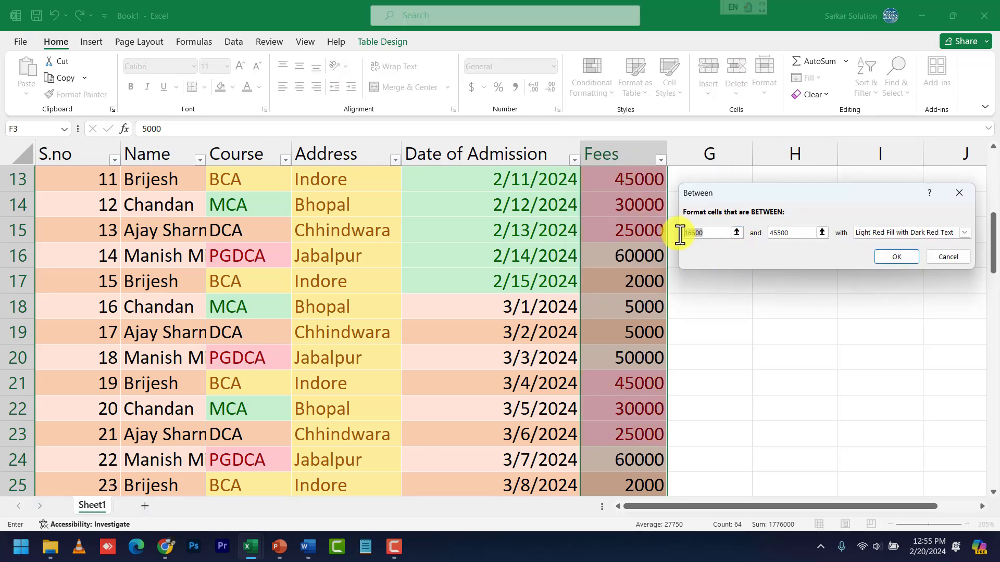
text(1000030000)
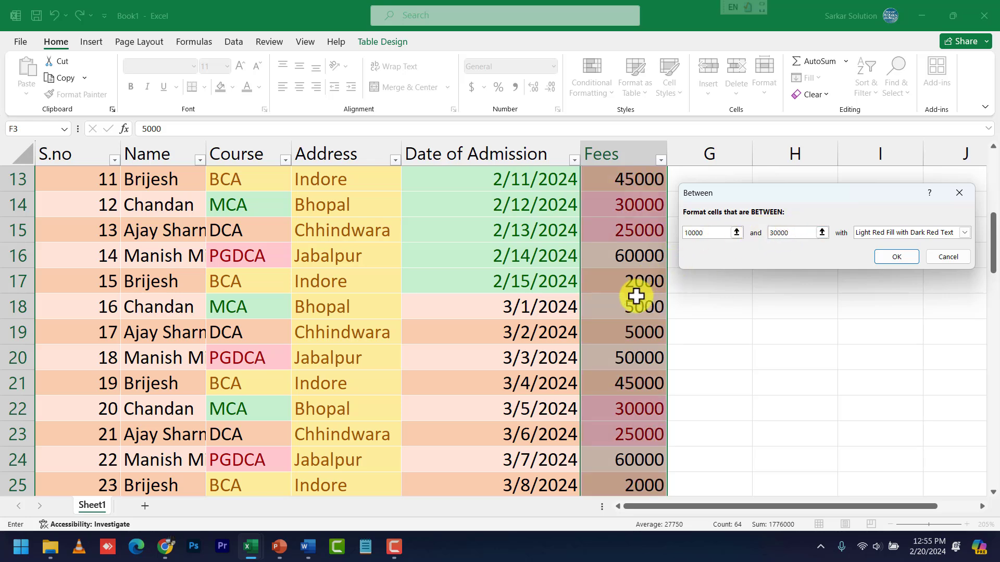
scroll(636, 296, down, 4)
scroll(635, 295, up, 3)
scroll(636, 296, up, 1)
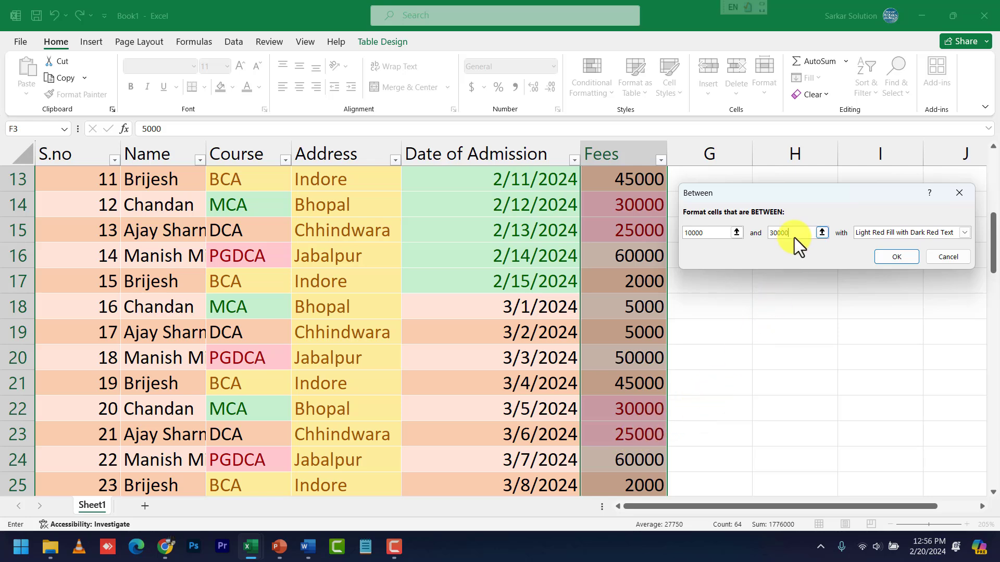
Step: Set the Between rule's upper limit to 50000 and apply it with Green Fill with Dark Green Text
drag(800, 230, 768, 231)
text(50000)
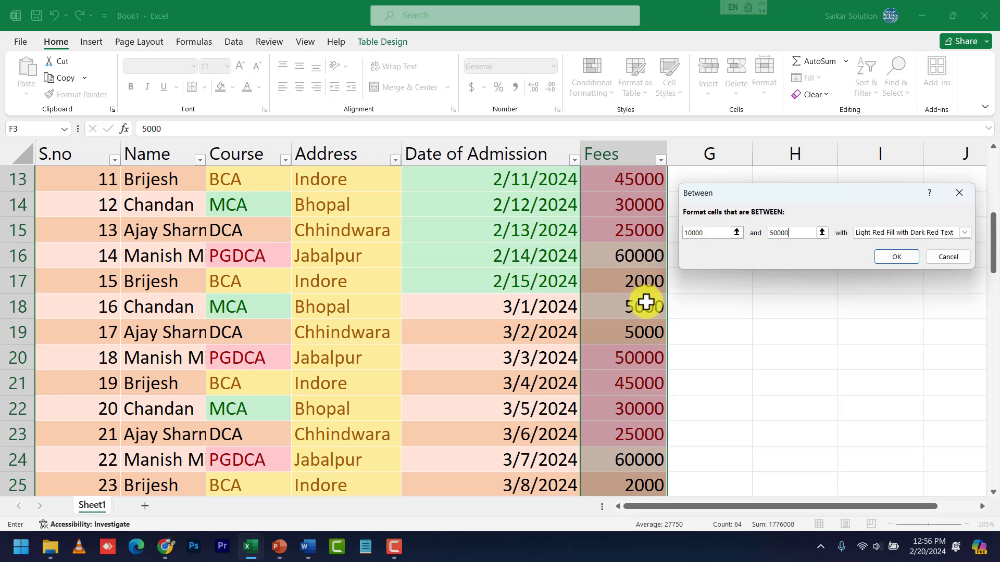
click(904, 234)
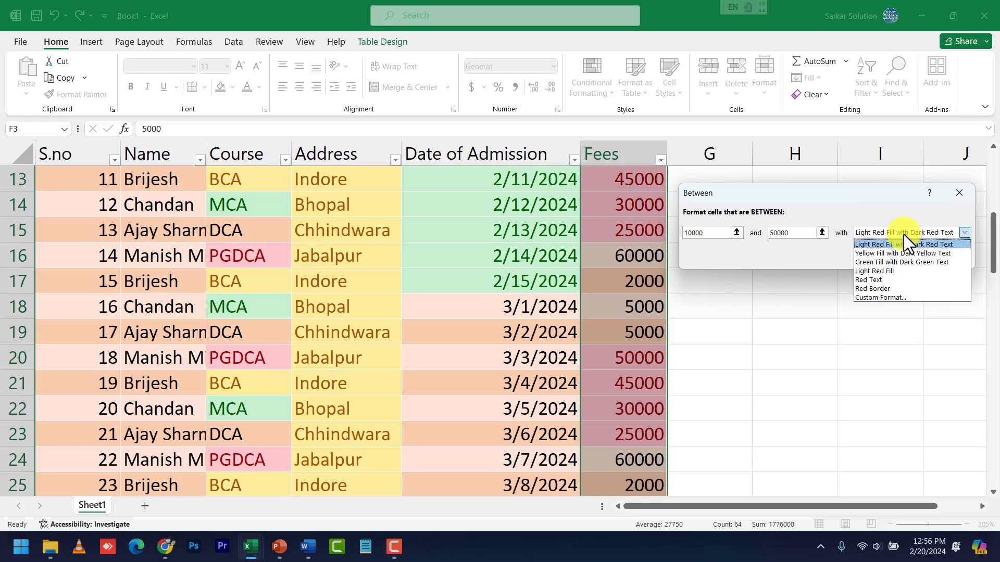
click(873, 262)
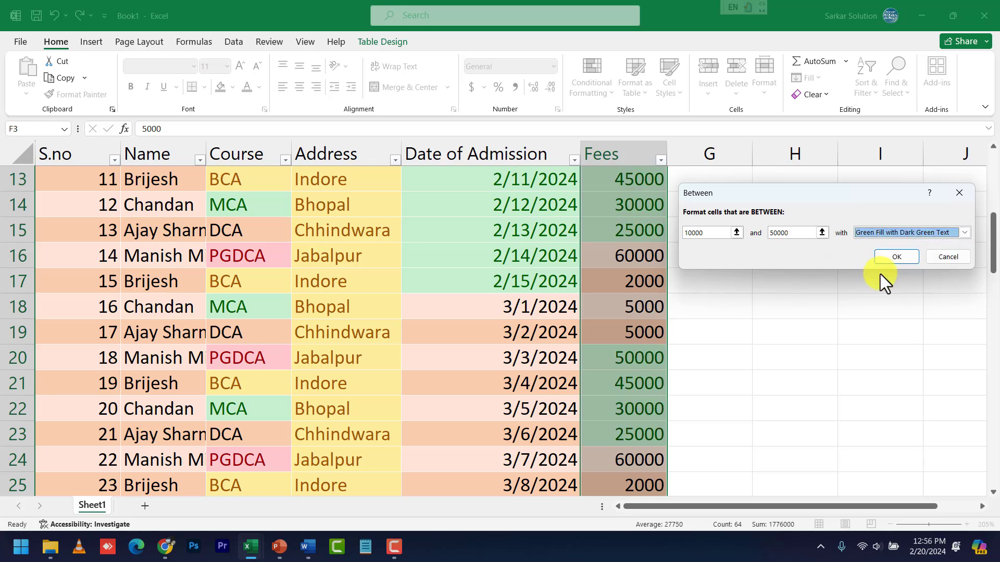
click(897, 258)
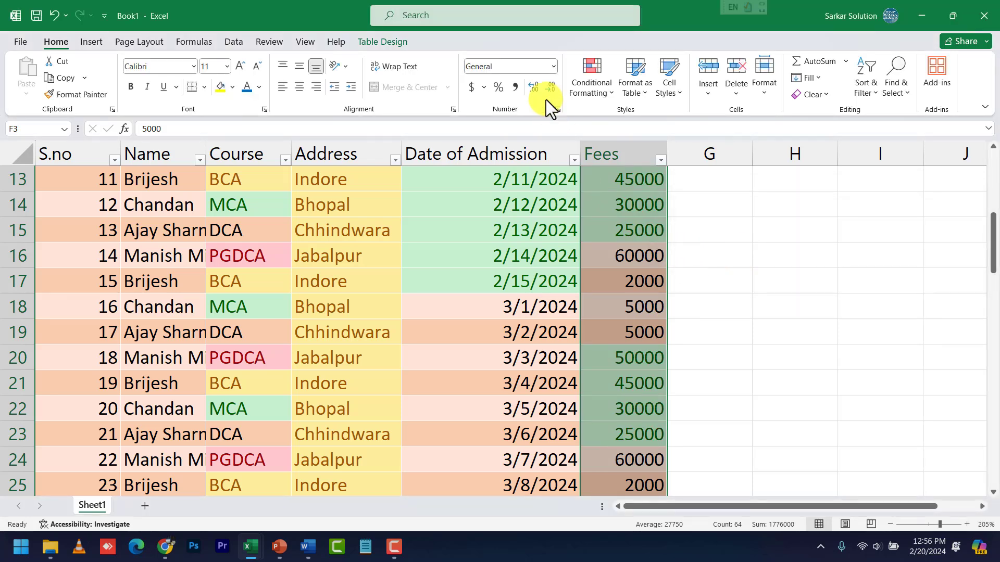
Step: Preview an Equal To highlight rule on the selected fees with the value 60000, then cancel it
click(609, 86)
mouse_move(637, 119)
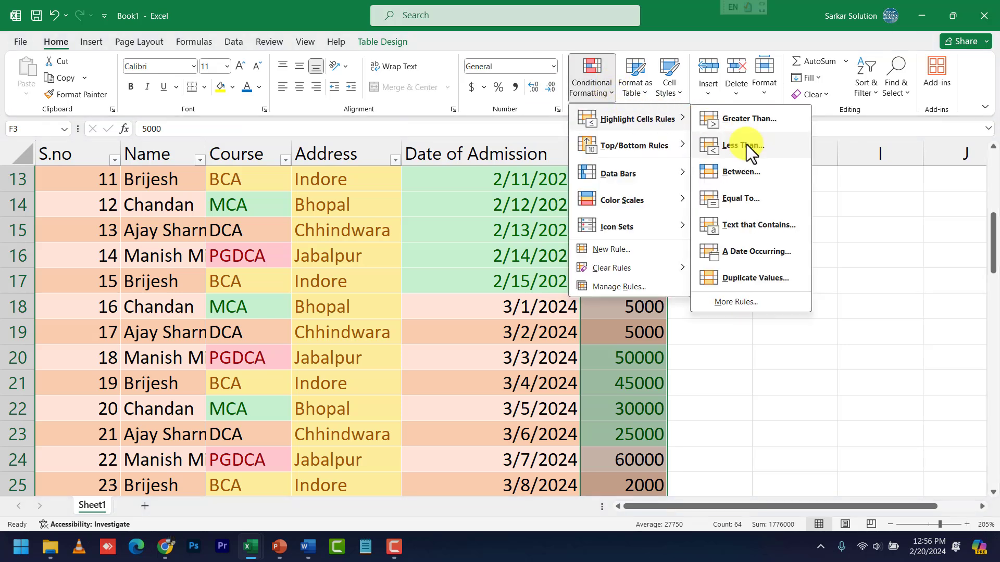
click(747, 198)
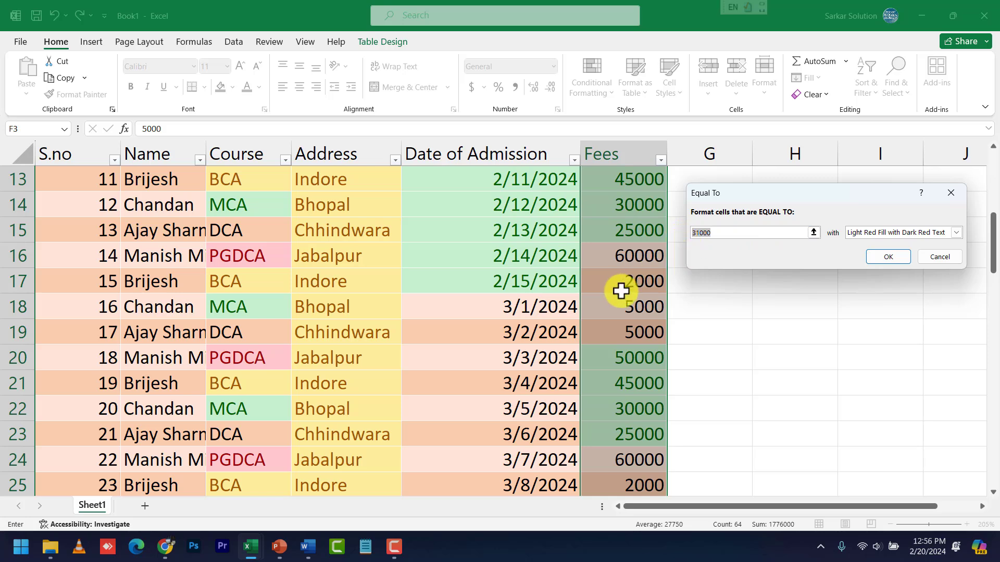
key(BackSpace)
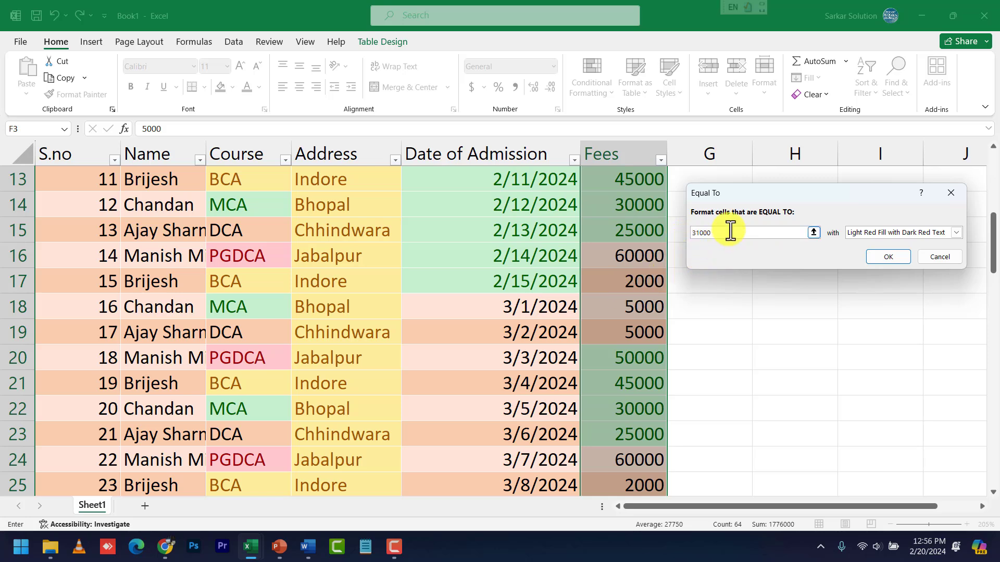
text(60000)
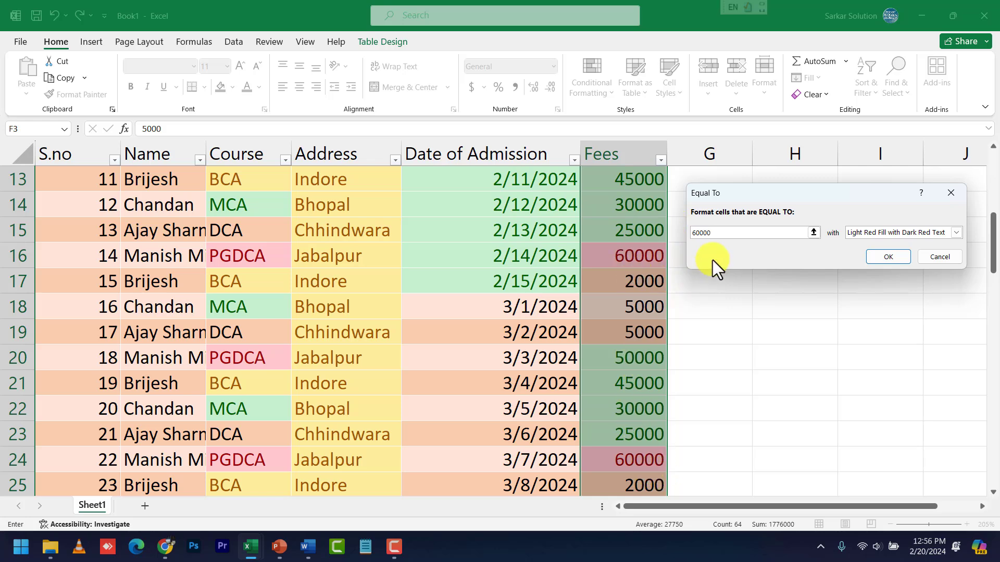
click(939, 257)
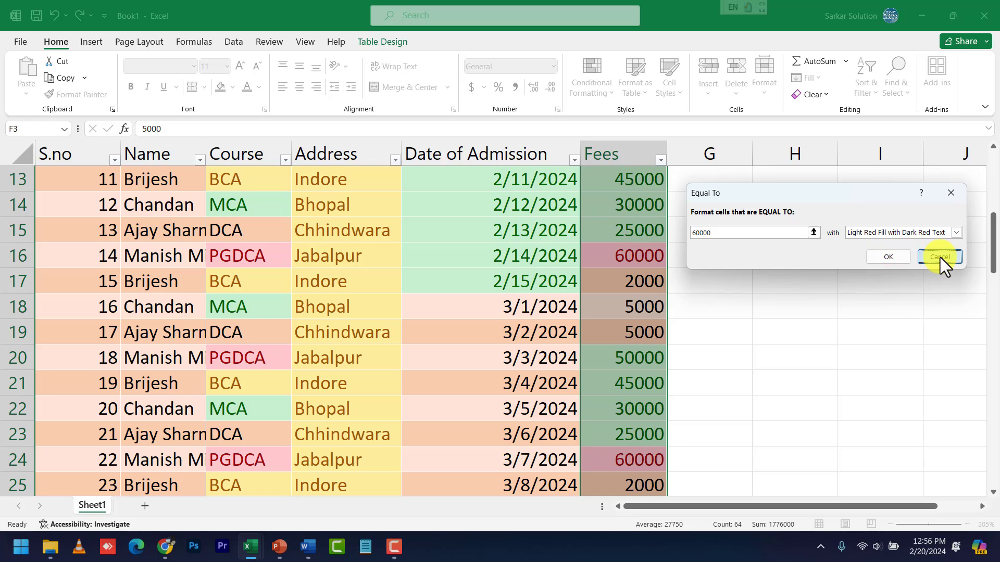
Step: Apply a Bottom 10% rule with Red Text to the selected fees and check the formatting down the column
click(573, 91)
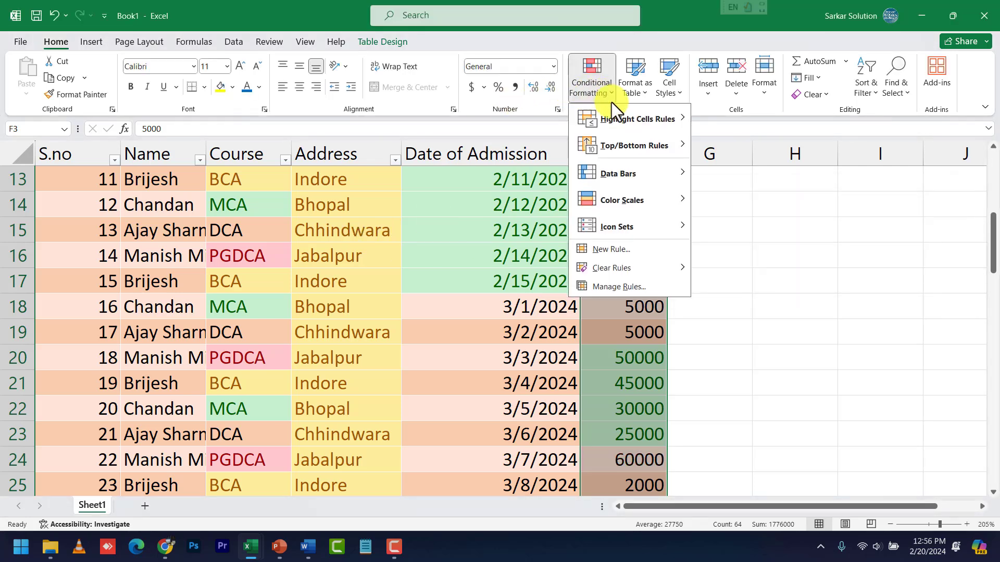
mouse_move(612, 123)
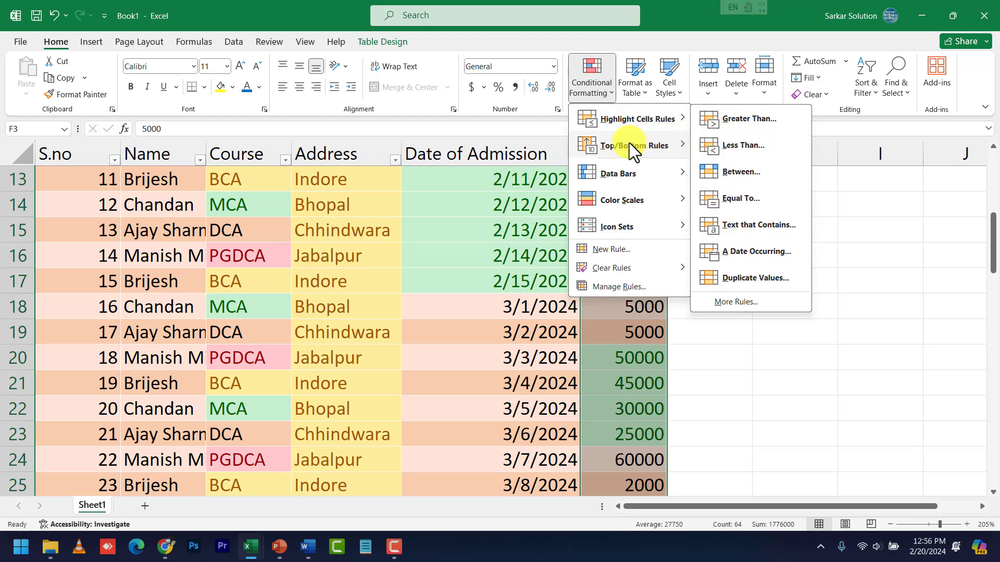
mouse_move(620, 142)
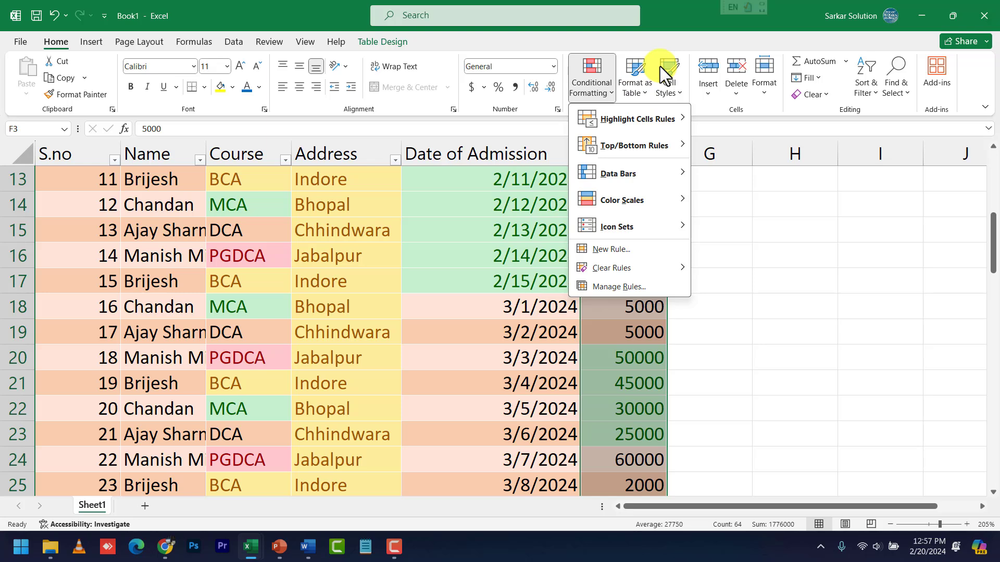
mouse_move(651, 141)
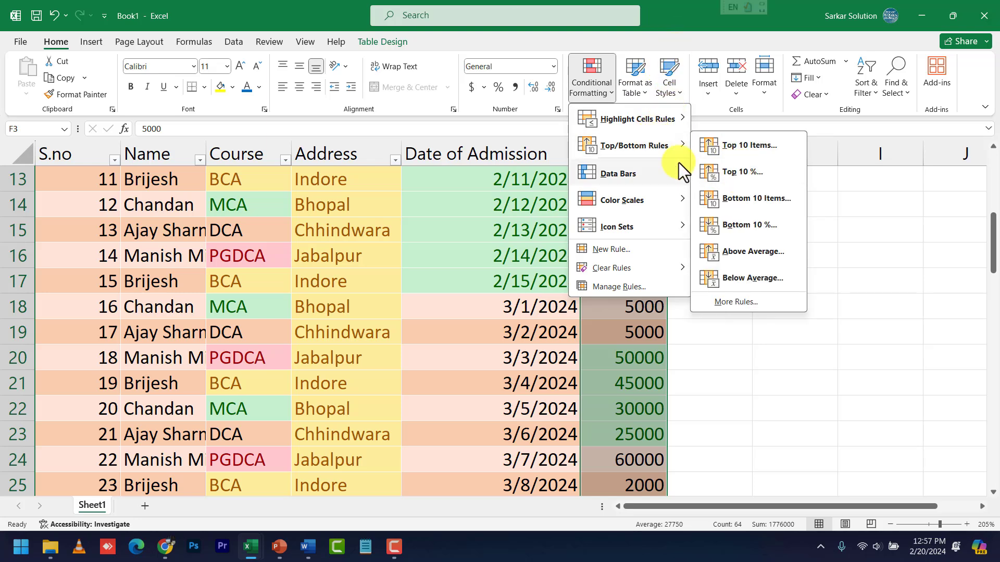
mouse_move(679, 163)
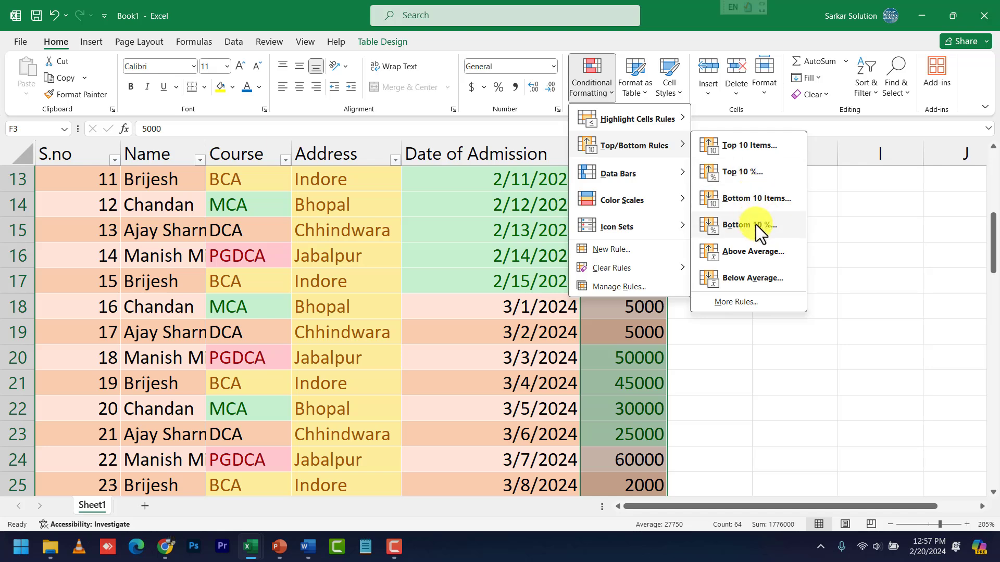
click(755, 224)
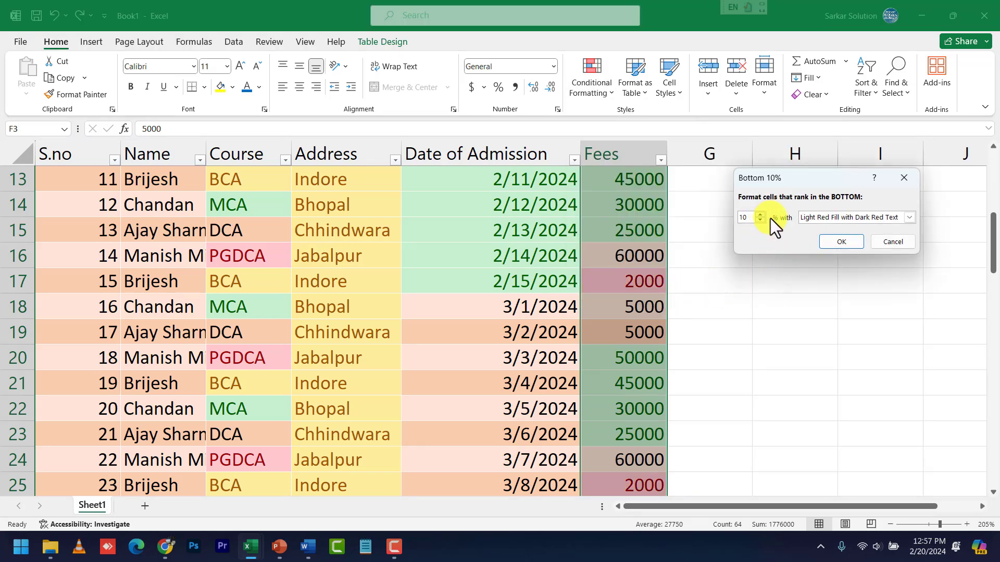
click(847, 218)
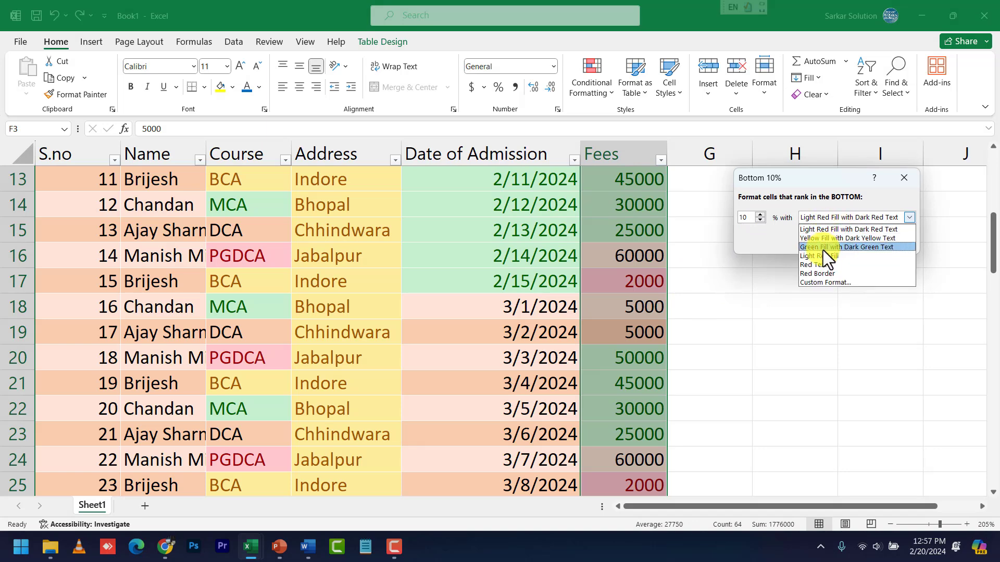
click(819, 264)
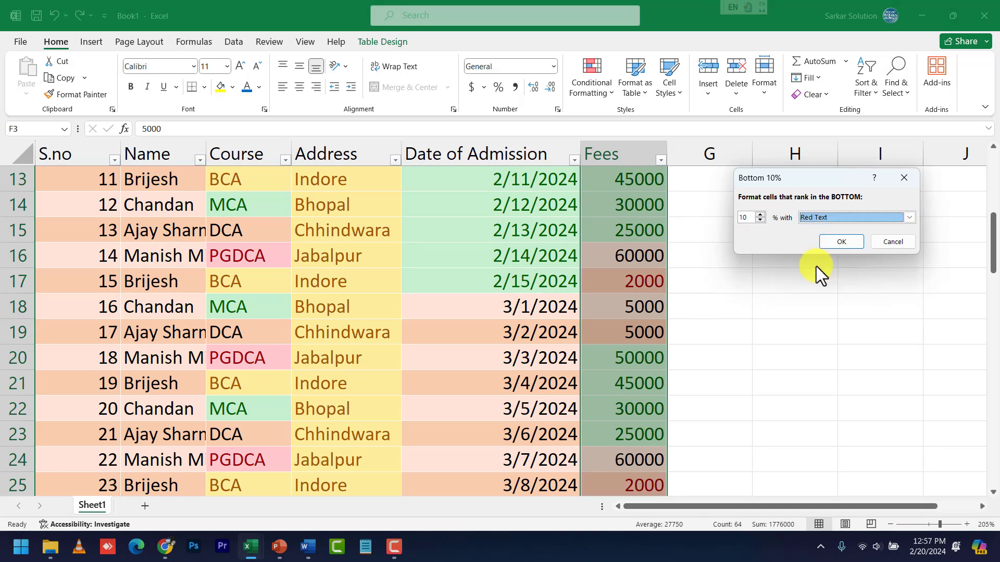
click(836, 240)
scroll(624, 304, down, 8)
scroll(639, 309, down, 3)
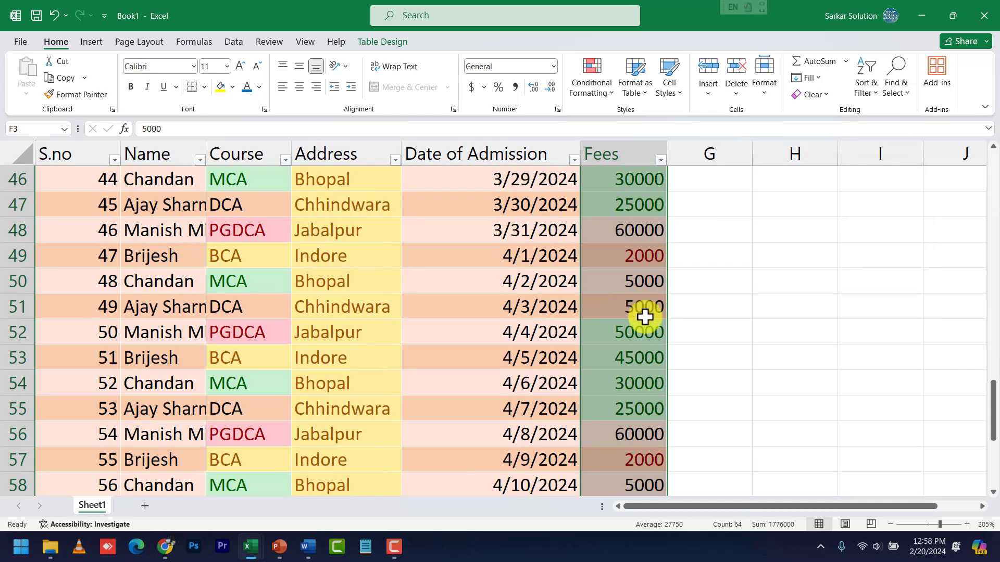
scroll(644, 266, down, 3)
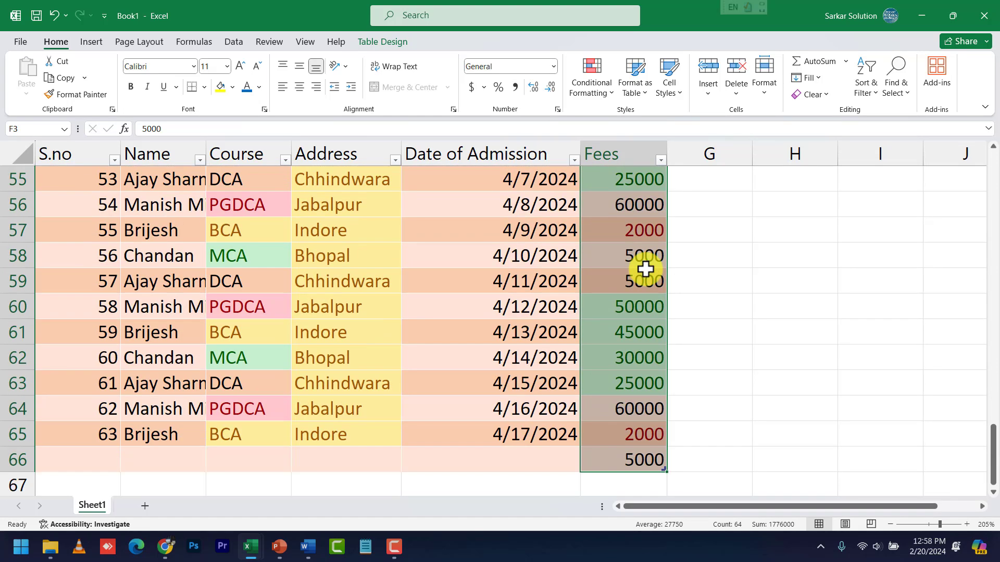
scroll(645, 295, up, 10)
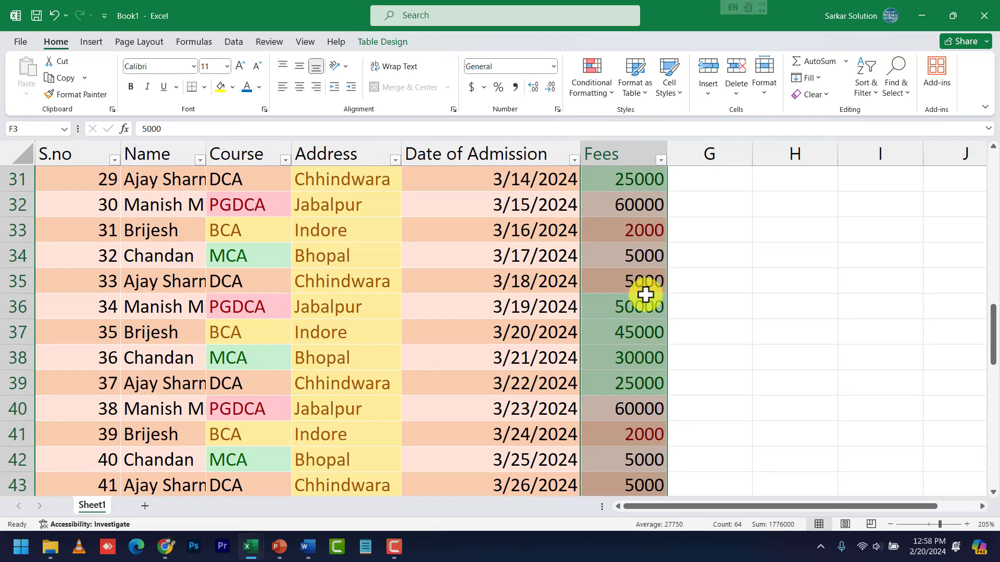
scroll(645, 294, up, 3)
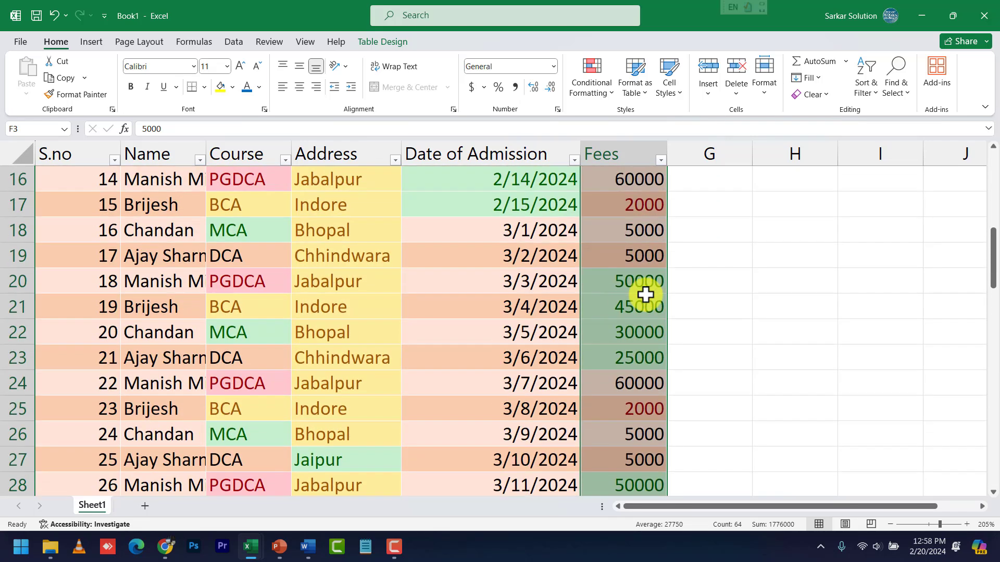
scroll(645, 295, up, 4)
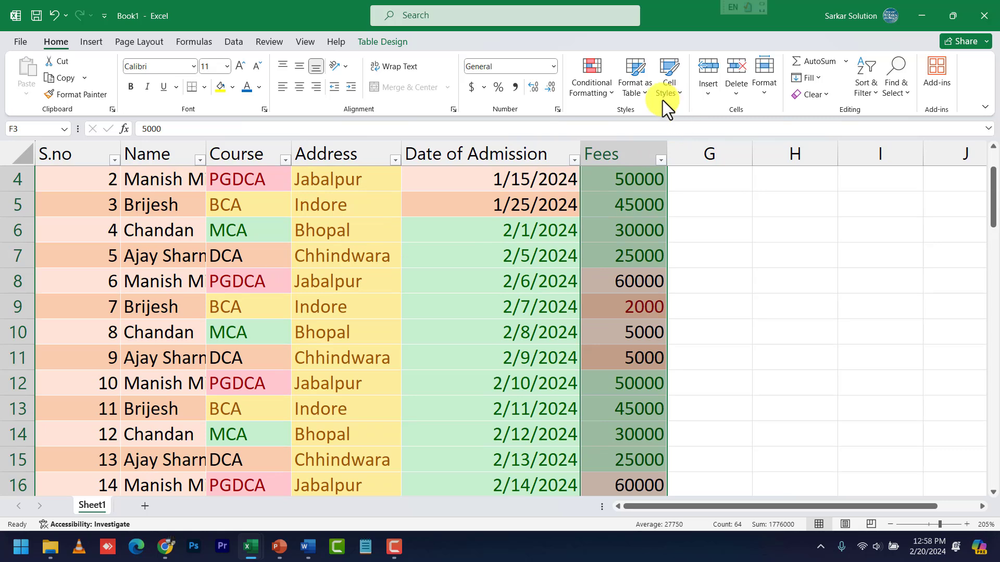
Step: Preview a Bottom 10% rule on the selected fees with the percentage raised to 17 and 42, then cancel it
click(600, 86)
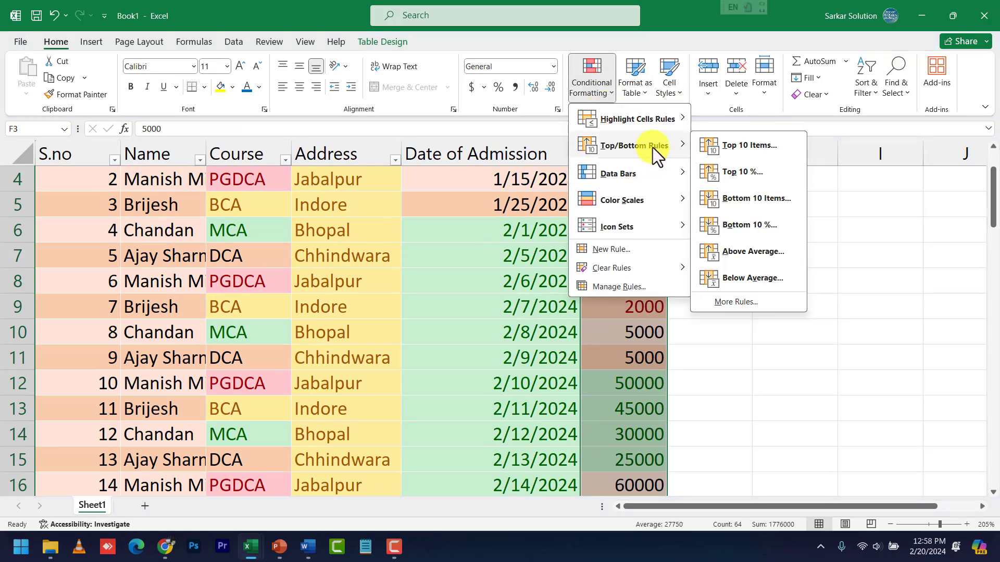
click(728, 226)
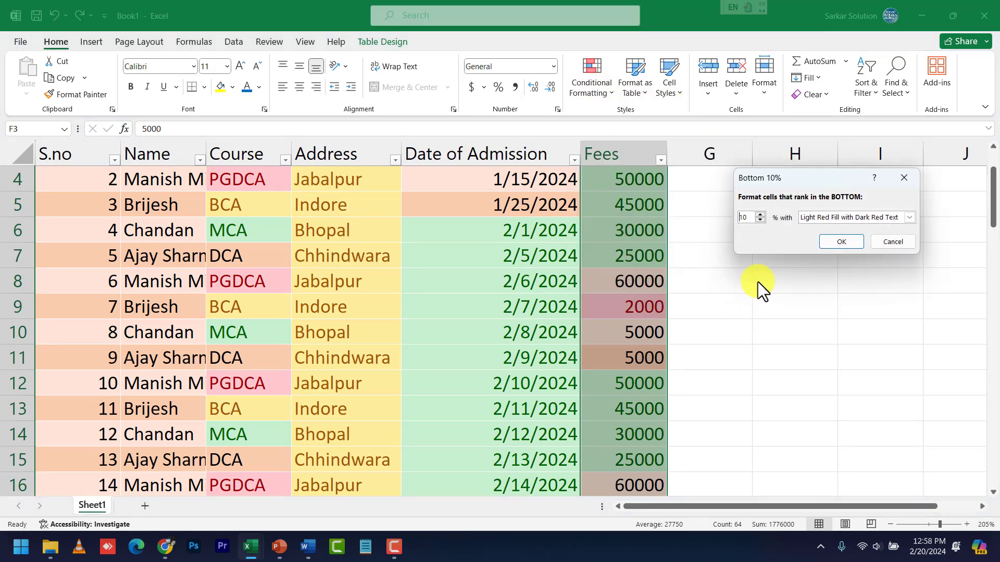
click(764, 214)
click(764, 213)
click(764, 213)
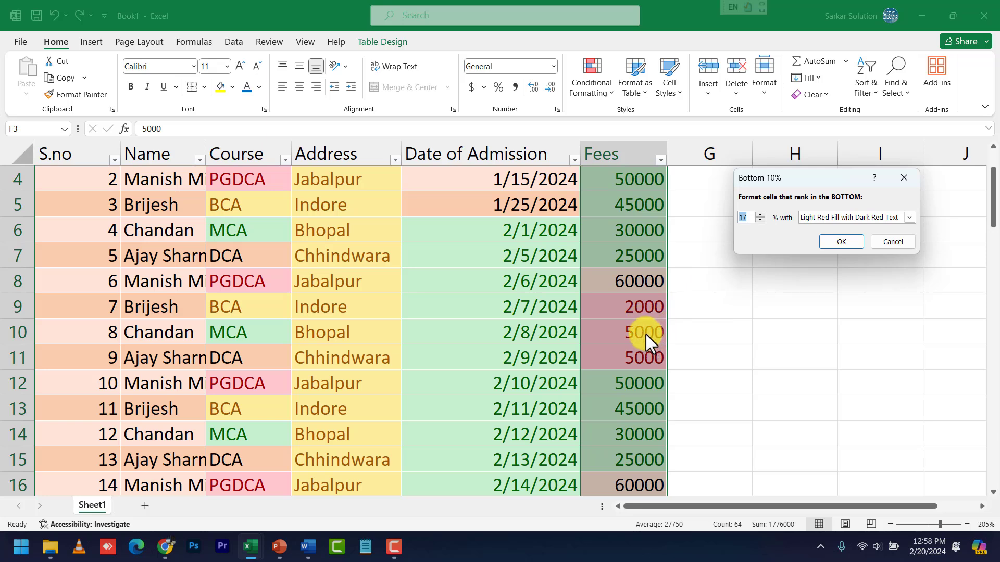
double_click(746, 219)
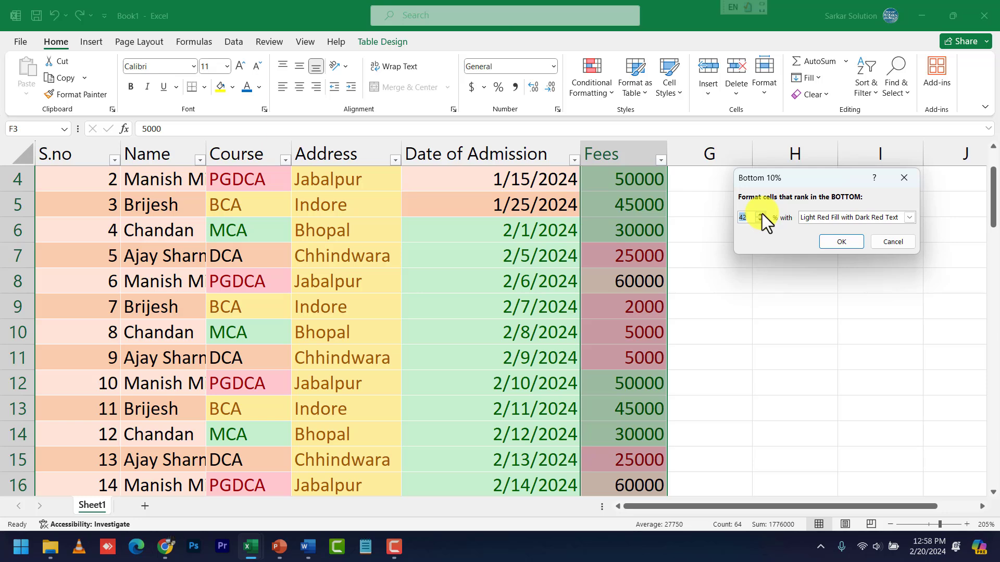
click(892, 245)
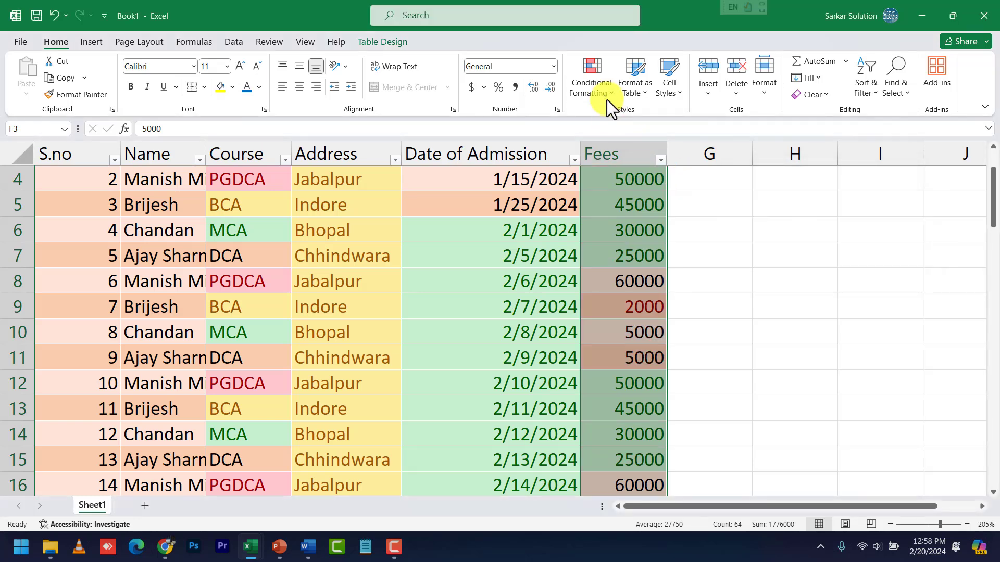
Step: Preview a Bottom 10 Items rule on the selected fees with the item count at 38, then cancel it
click(606, 89)
mouse_move(632, 148)
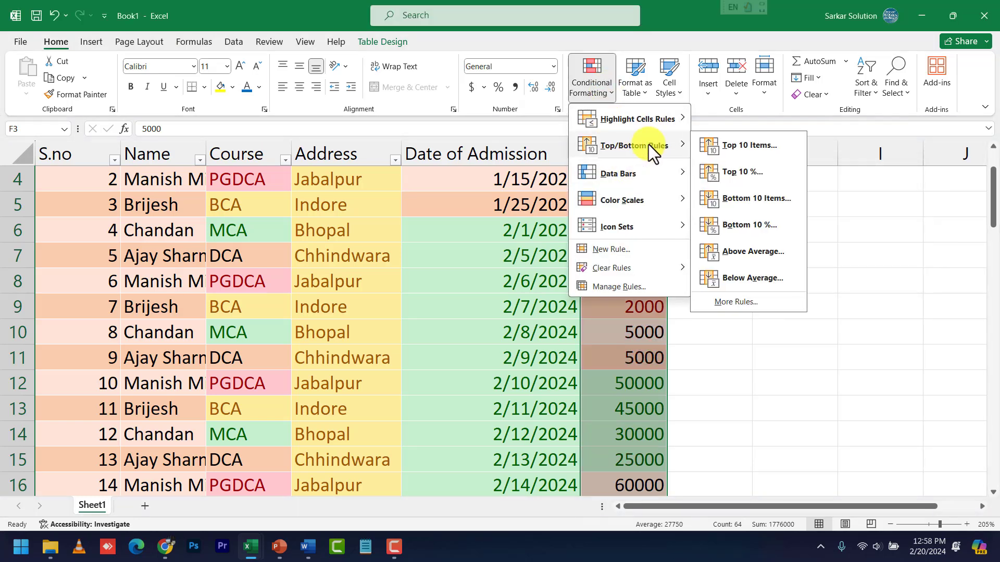
click(736, 198)
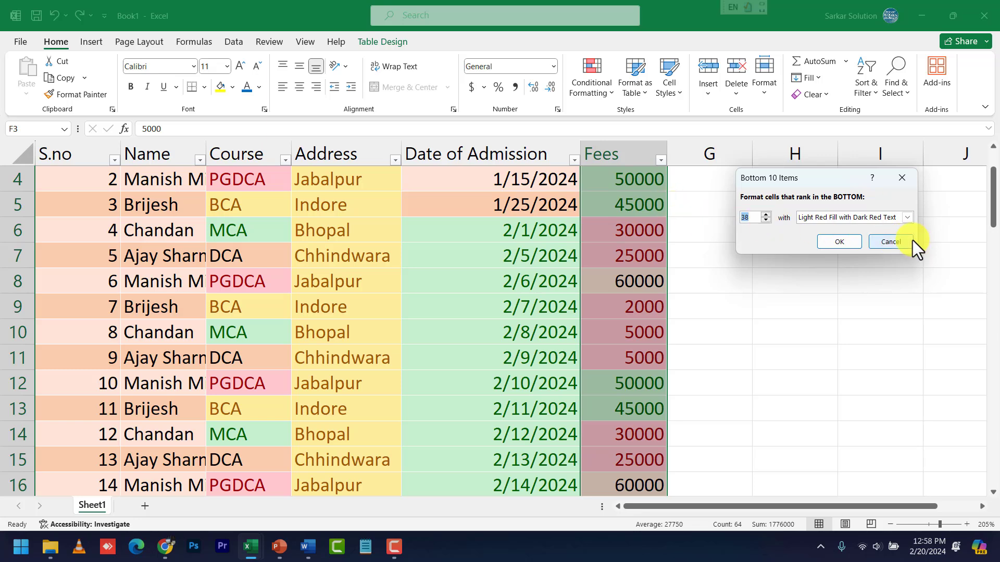
click(888, 240)
Step: Preview a Below Average rule on the selected fees with Light Red Fill with Dark Red Text, then cancel it
click(608, 87)
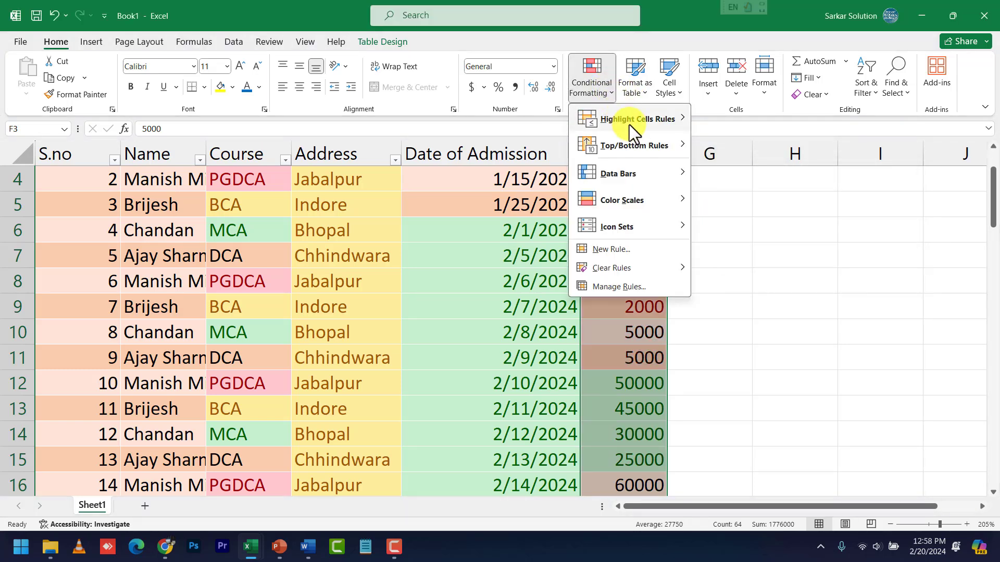
mouse_move(636, 144)
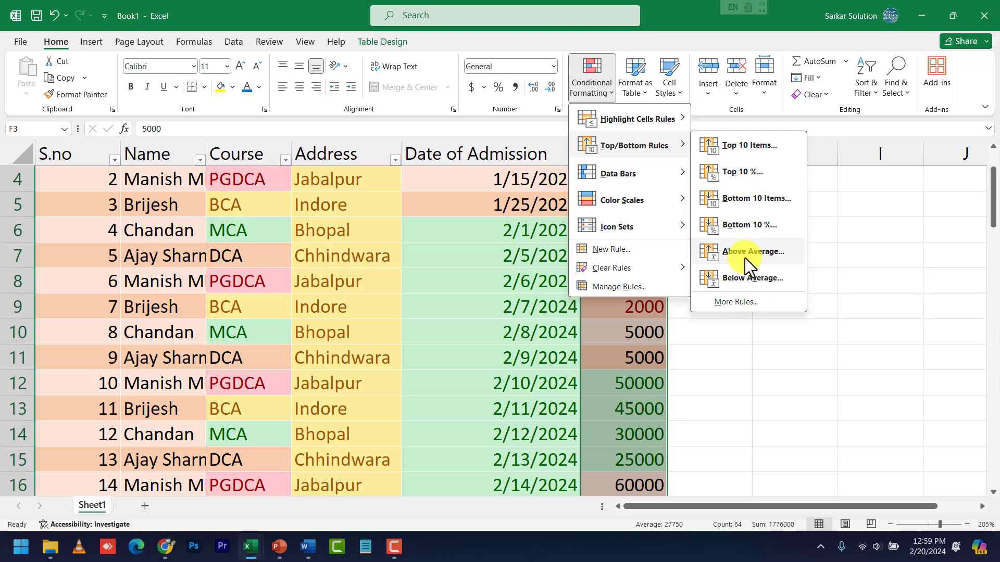
click(752, 279)
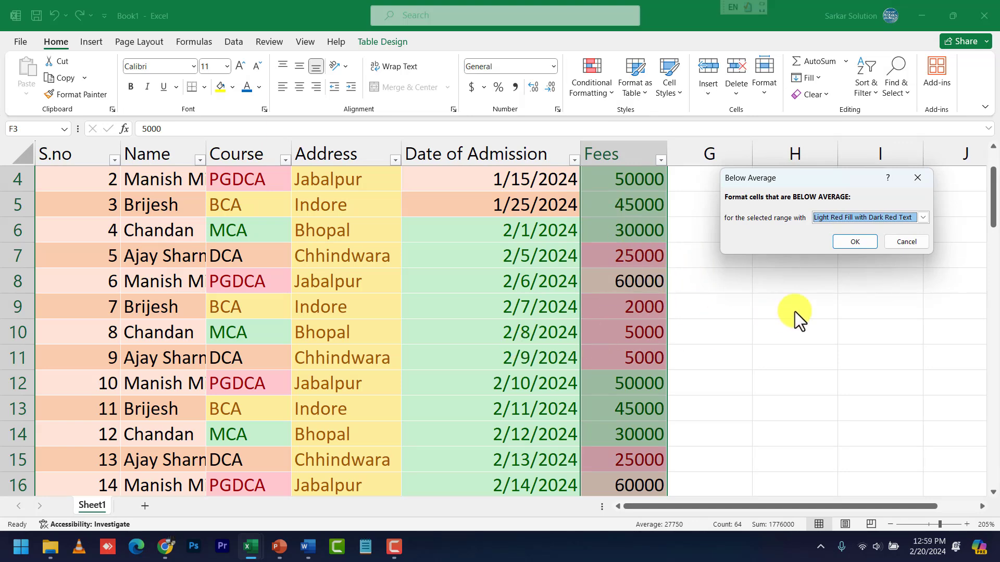
click(911, 243)
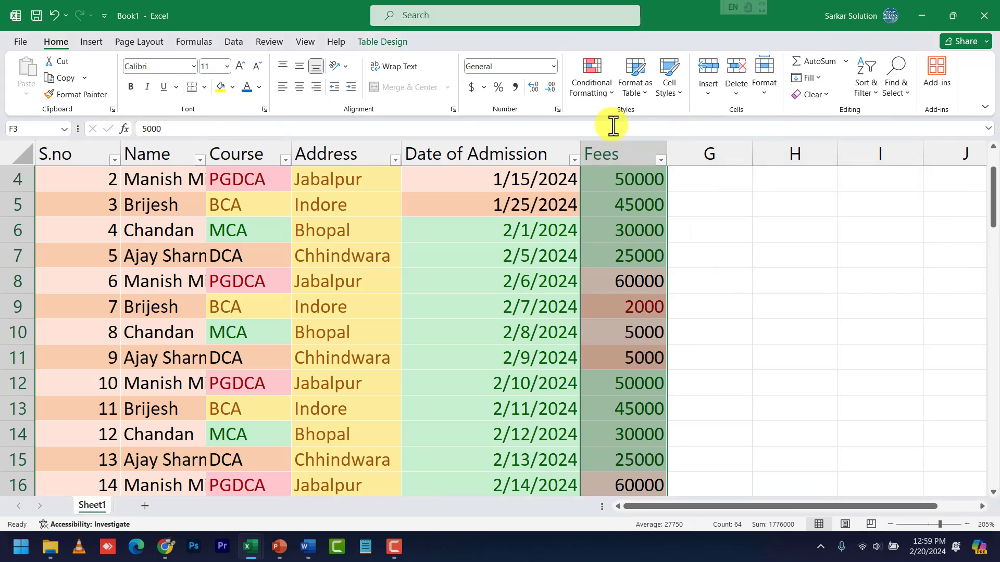
Step: Clear the conditional formatting rules from the selected Fees cells only
click(607, 88)
mouse_move(615, 117)
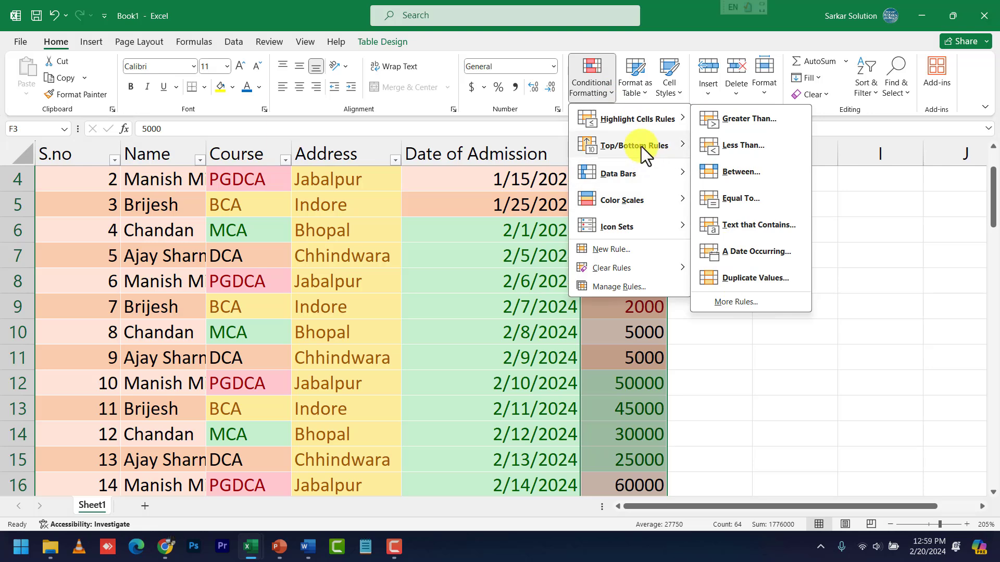
mouse_move(631, 144)
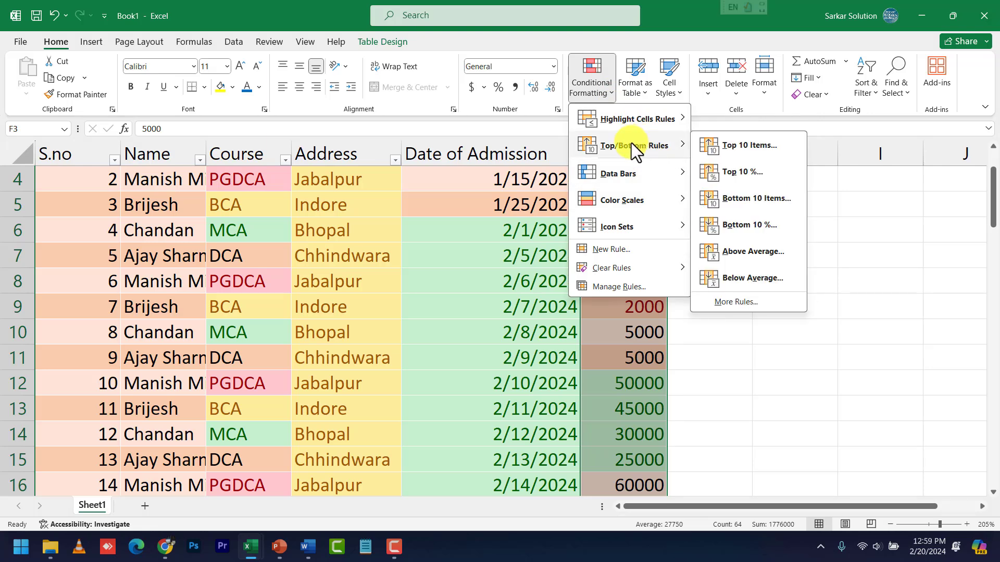
mouse_move(636, 172)
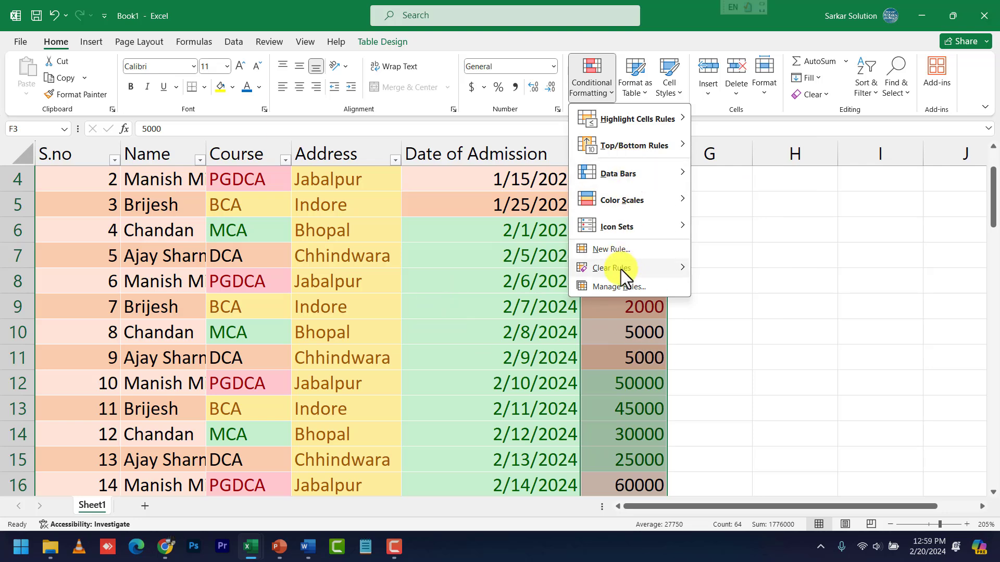
mouse_move(600, 270)
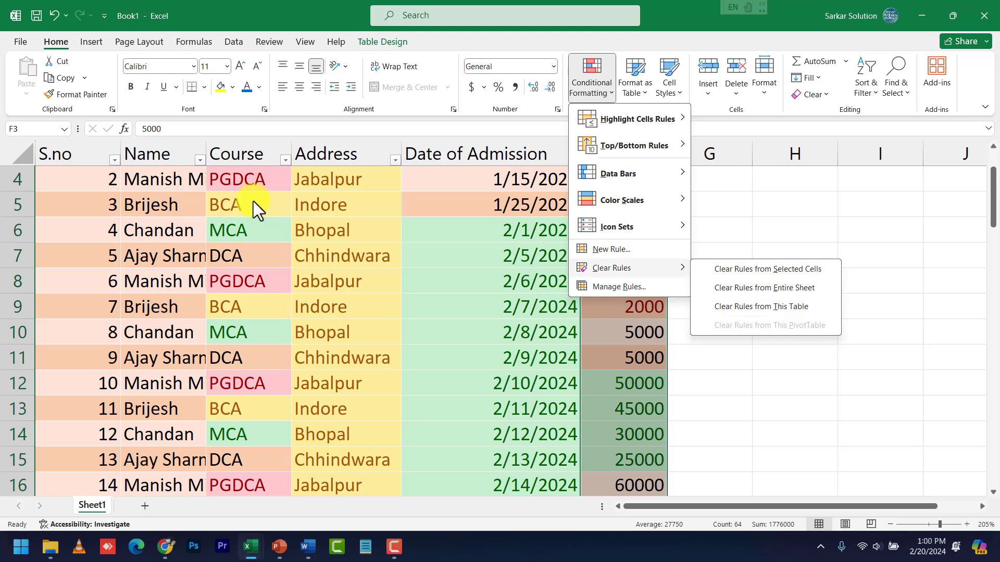
mouse_move(662, 270)
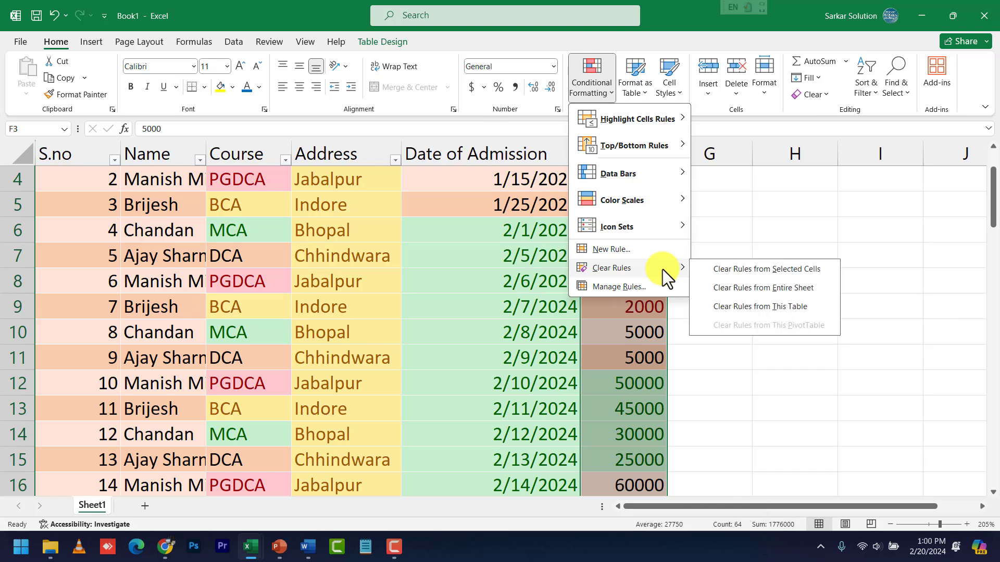
click(775, 269)
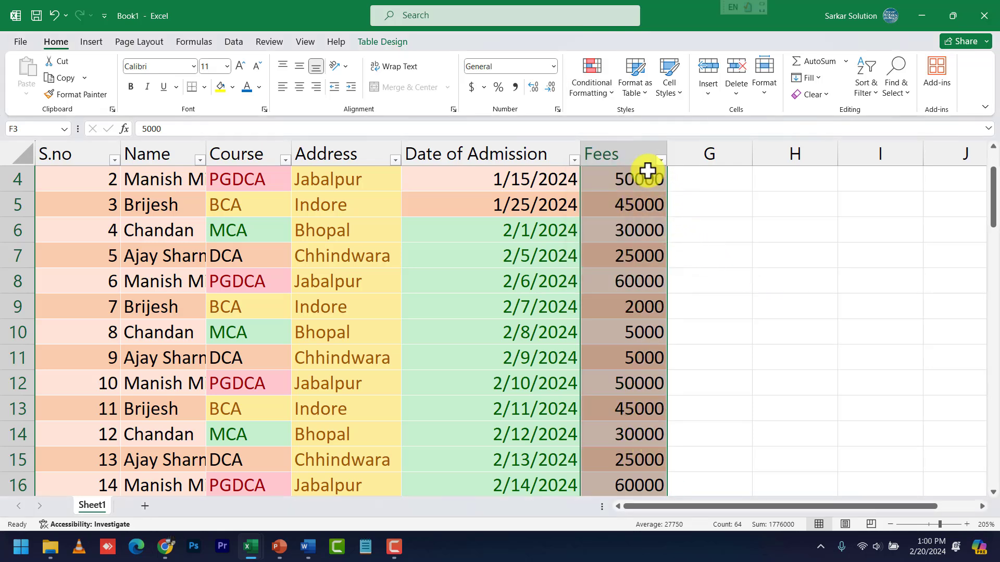
Step: Apply purple gradient-fill data bars to the selected fees and check the bars down the column
click(599, 88)
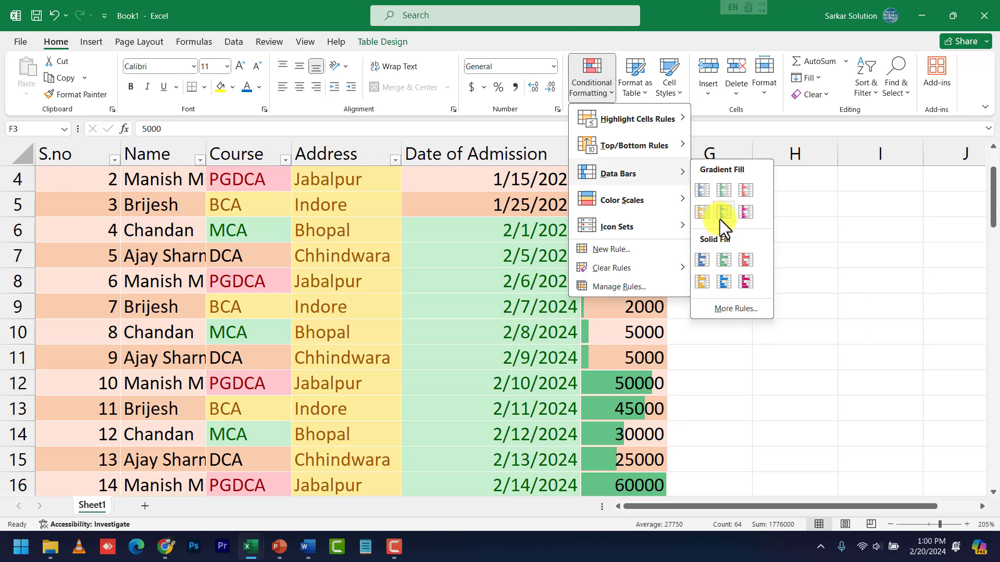
click(748, 214)
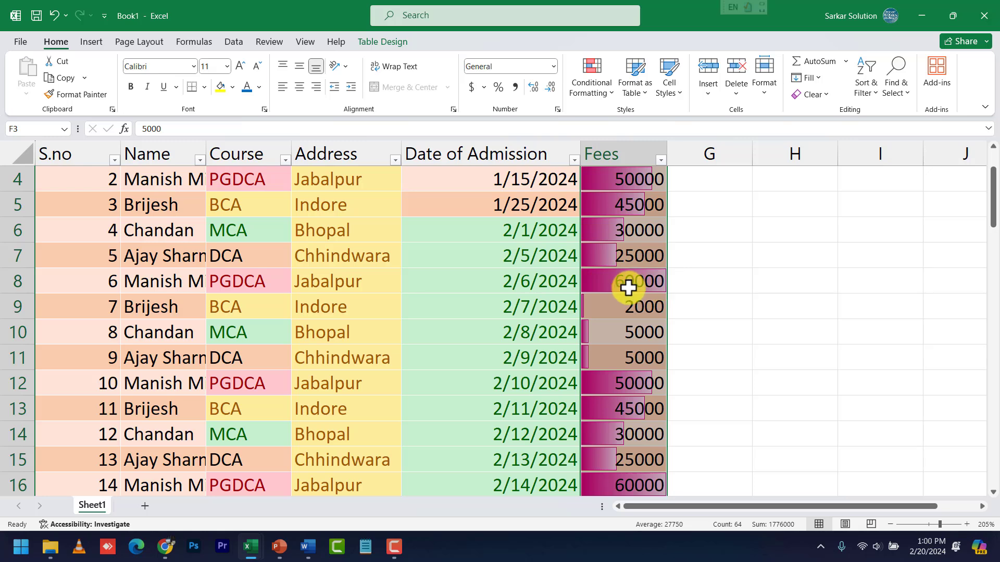
scroll(659, 284, down, 8)
scroll(652, 332, down, 3)
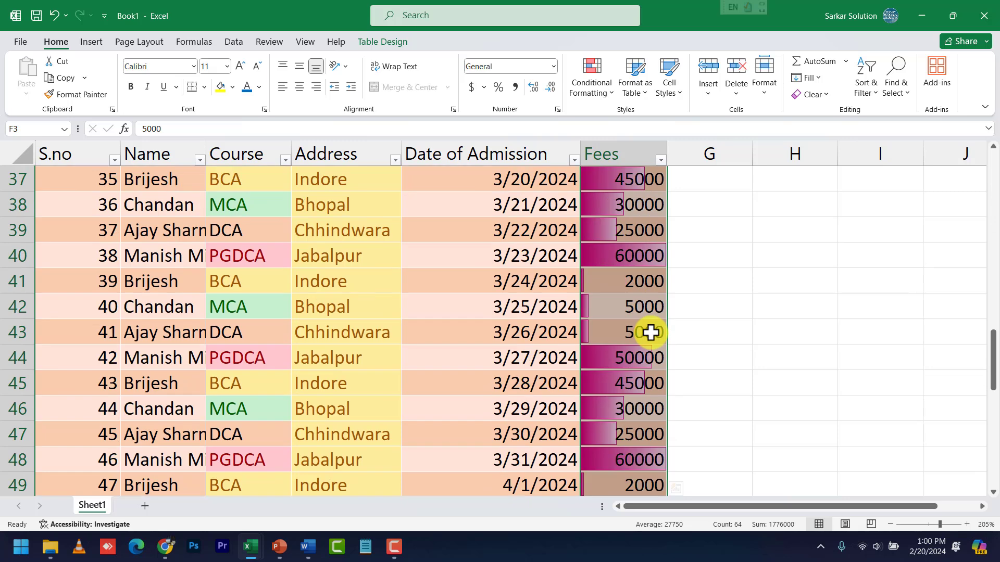
scroll(649, 331, up, 4)
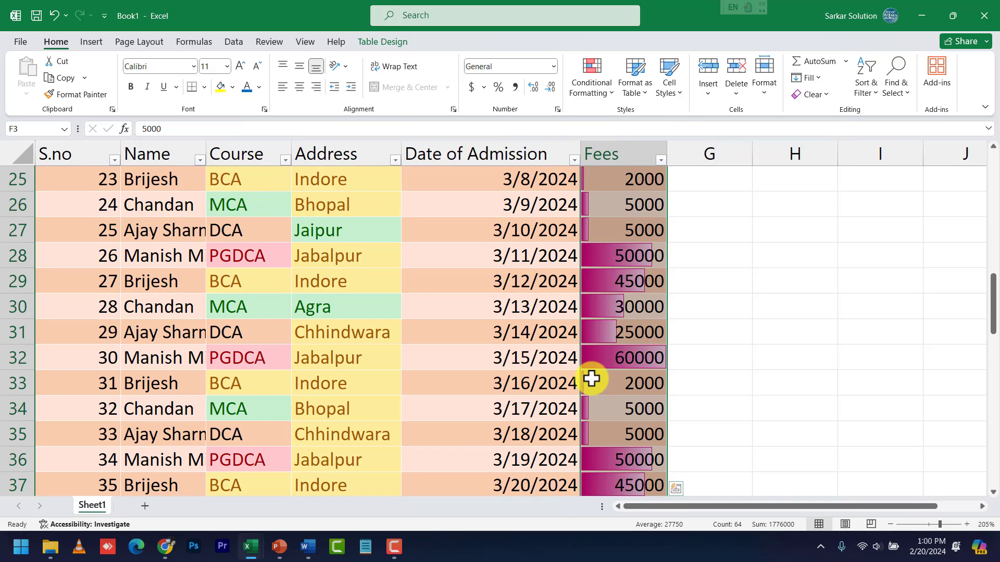
scroll(608, 313, up, 5)
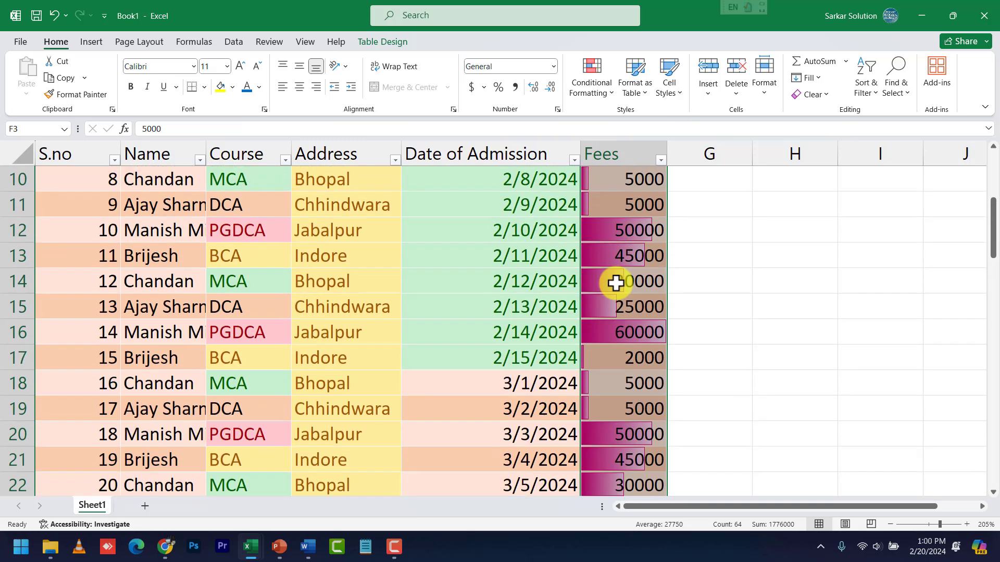
Step: Clear the data bars from the selected fees and apply the Green-White-Red color scale instead
click(596, 86)
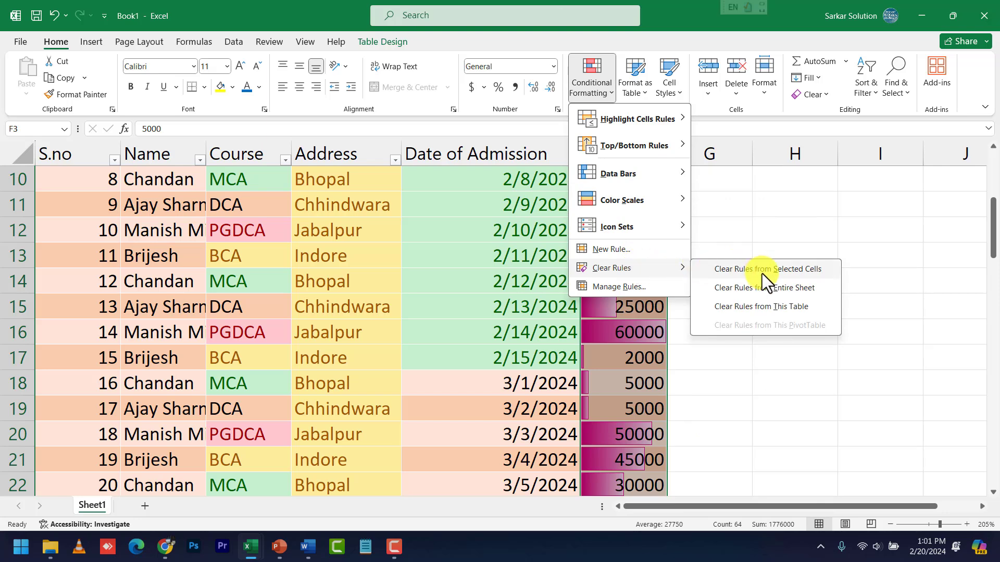
click(761, 272)
click(609, 78)
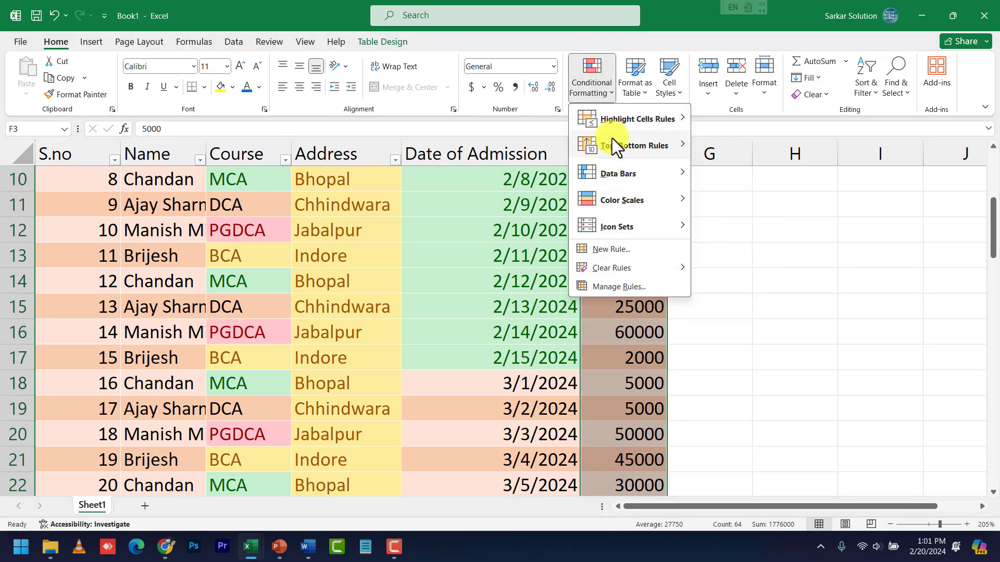
mouse_move(632, 197)
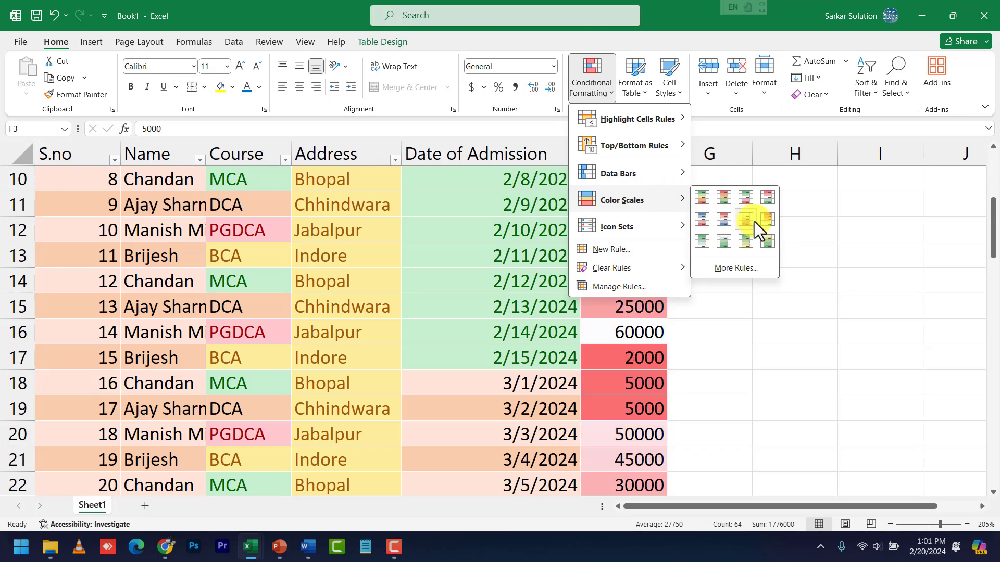
click(746, 195)
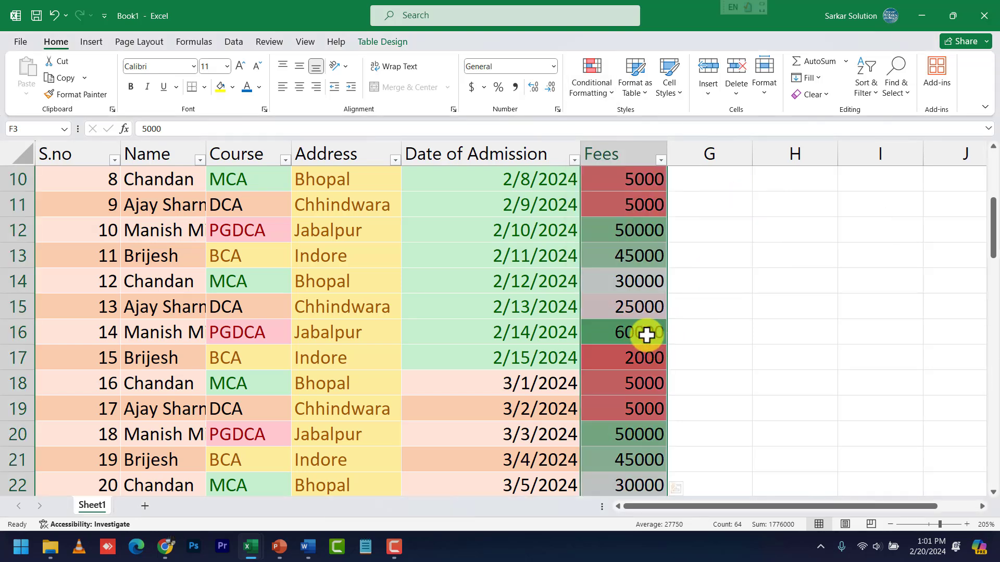
Step: Examine how the color scale shades high and low fees down the column, including cells F24 and F25
click(646, 335)
drag(638, 185, 635, 495)
click(631, 372)
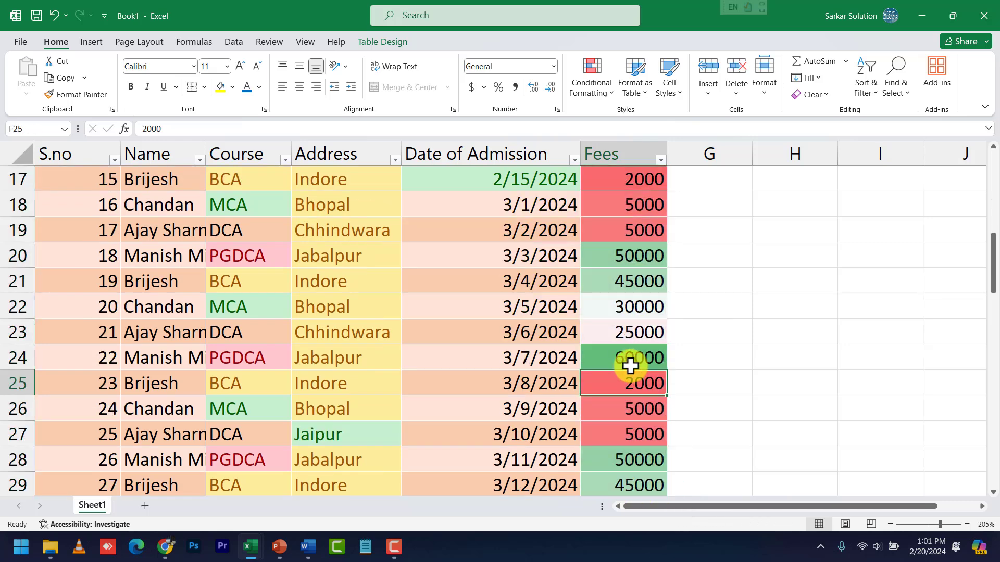
click(630, 365)
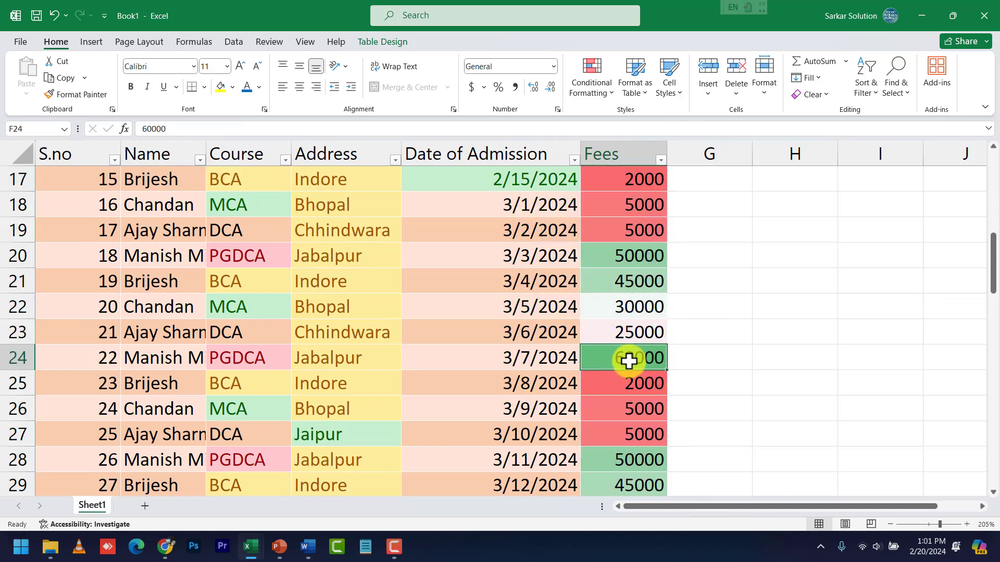
click(640, 388)
scroll(640, 373, up, 2)
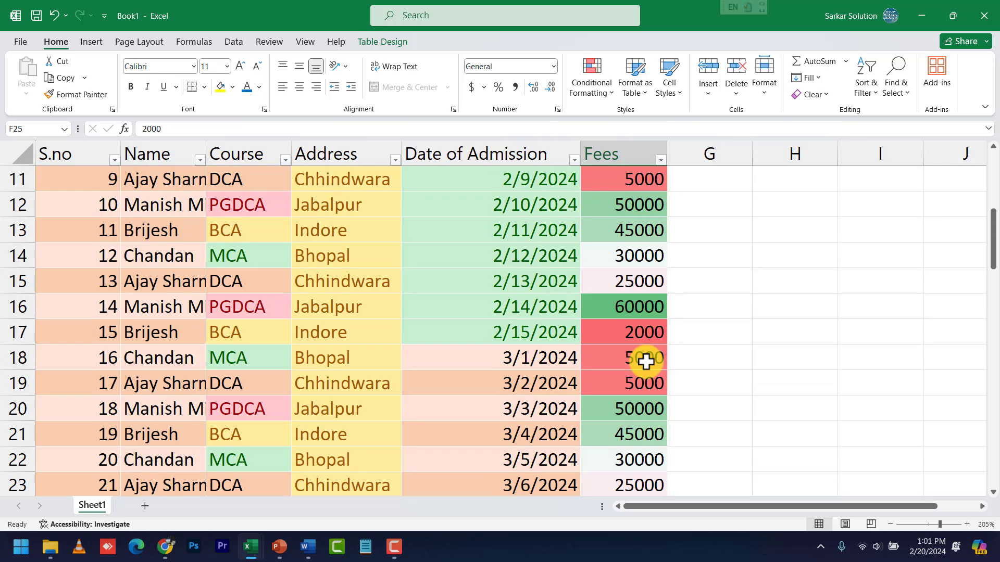
scroll(634, 250, up, 3)
Step: Apply the five-bar rating icon set to the fees from F3 to F66 and check the icons along the column
drag(632, 206, 625, 242)
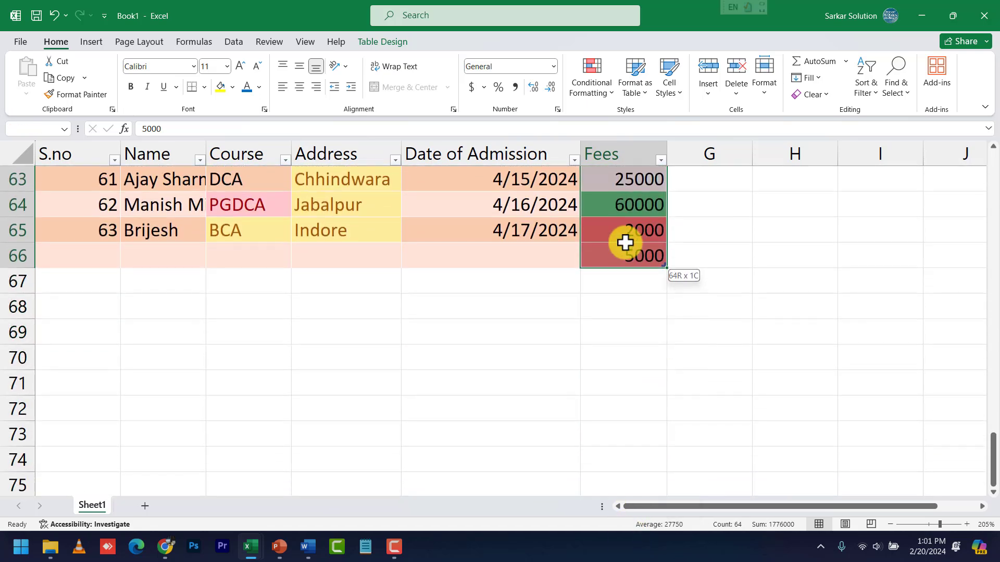
click(594, 94)
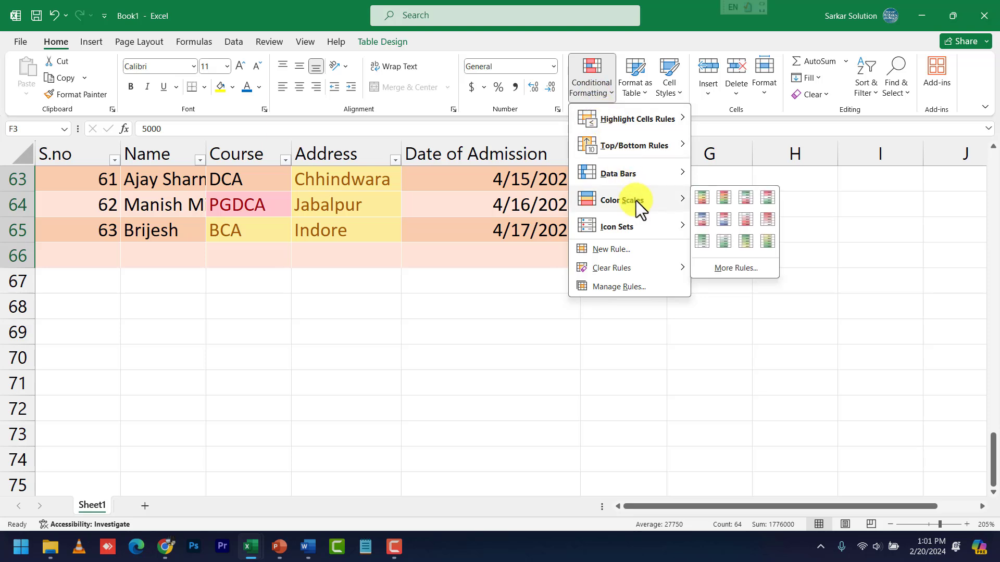
mouse_move(639, 227)
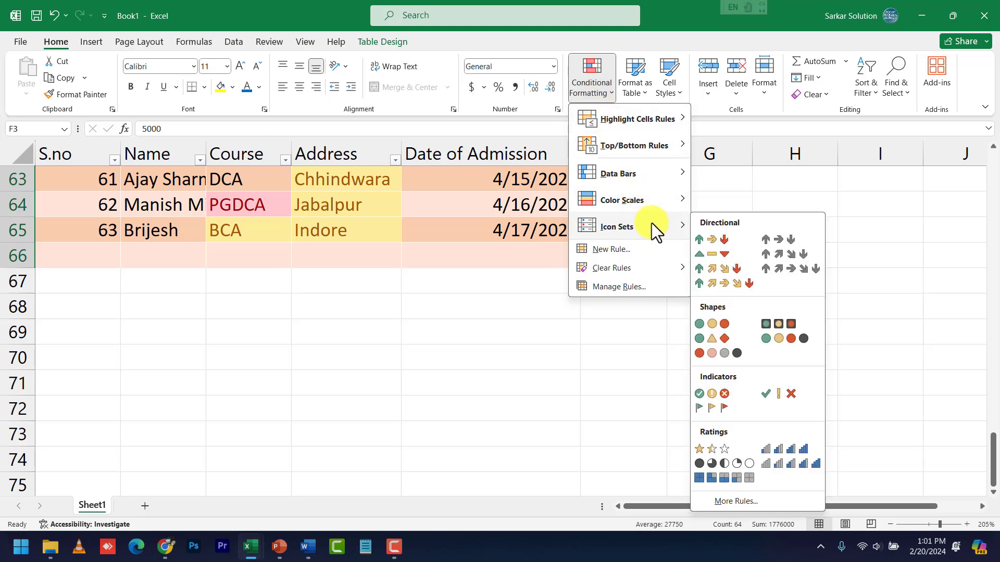
click(789, 460)
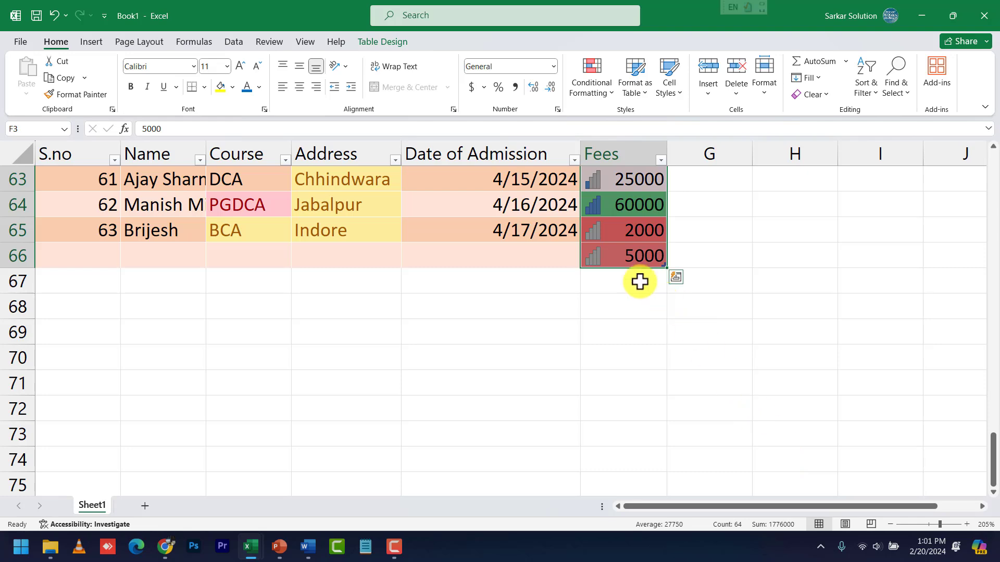
scroll(658, 294, up, 5)
click(639, 284)
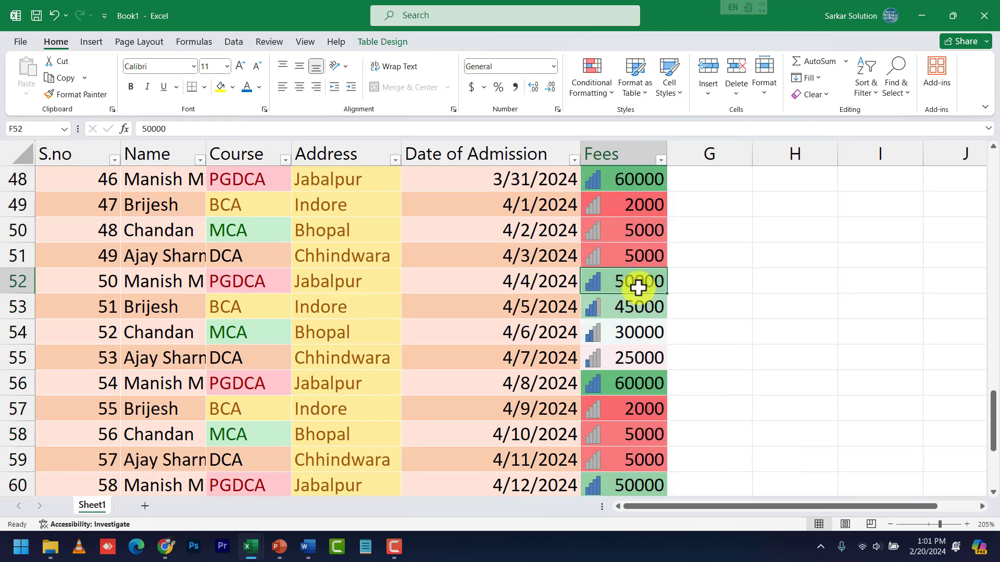
scroll(638, 286, up, 3)
click(608, 317)
click(613, 405)
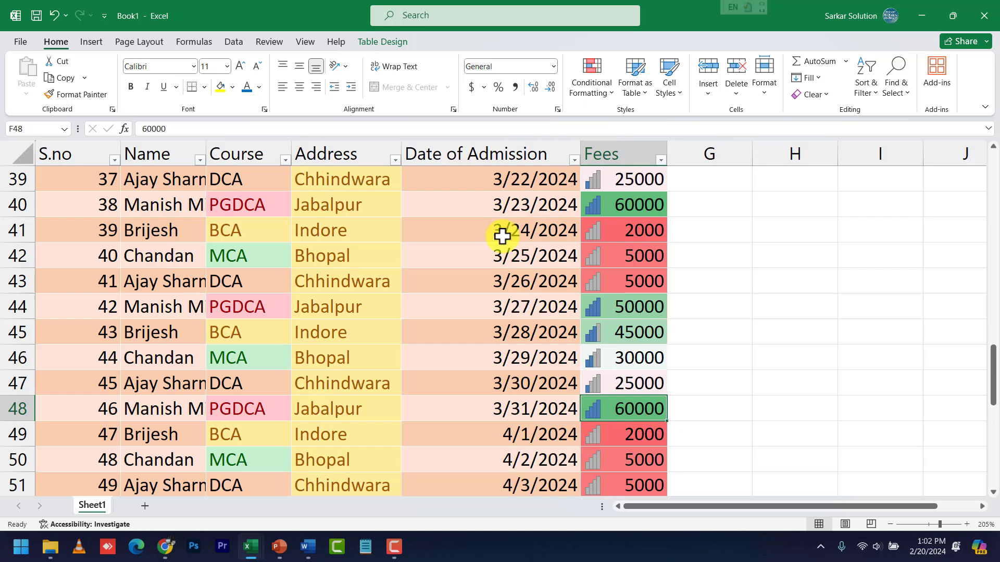
Step: Select the fees from F3 to F66, clear all conditional formatting rules from the whole table, and check the cleared rows
scroll(586, 252, up, 11)
scroll(614, 241, up, 2)
drag(622, 237, 627, 461)
click(592, 89)
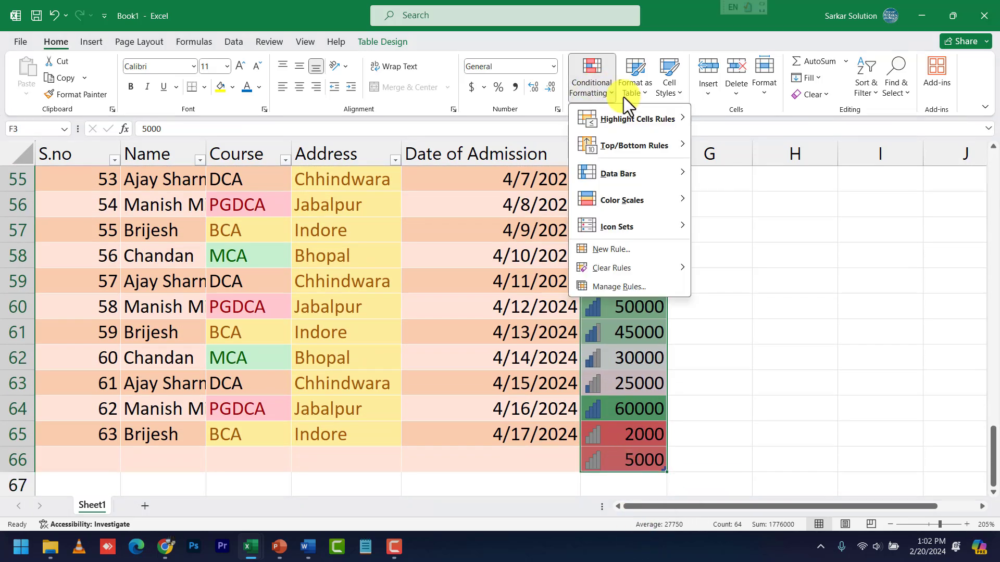
mouse_move(642, 116)
mouse_move(616, 272)
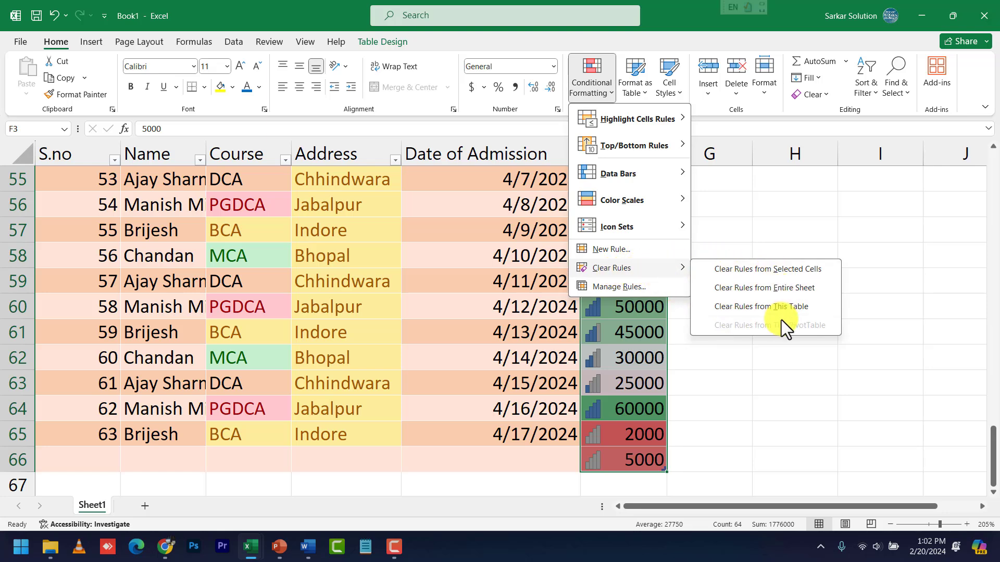
click(757, 307)
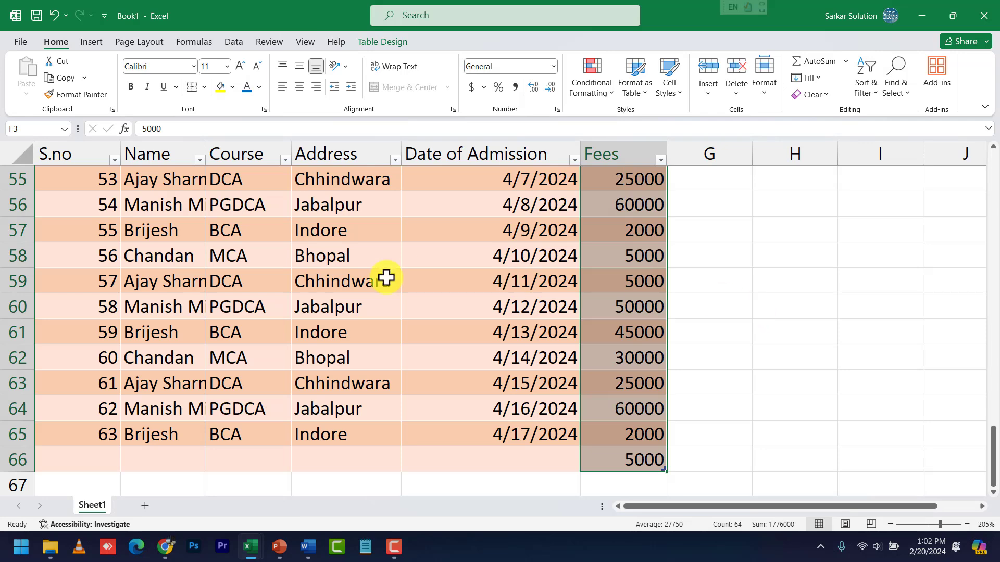
scroll(386, 278, up, 12)
scroll(386, 277, up, 5)
click(386, 278)
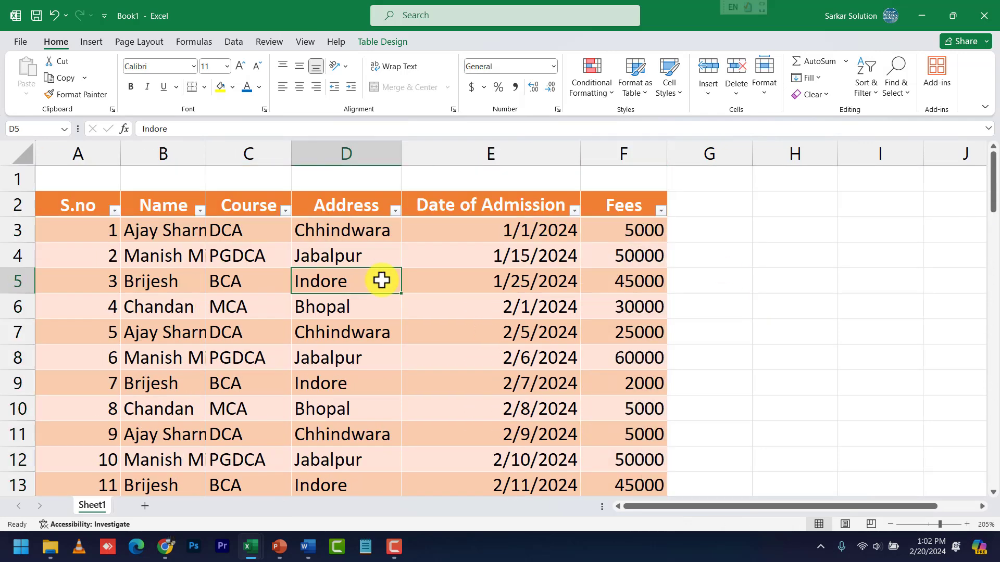
click(369, 253)
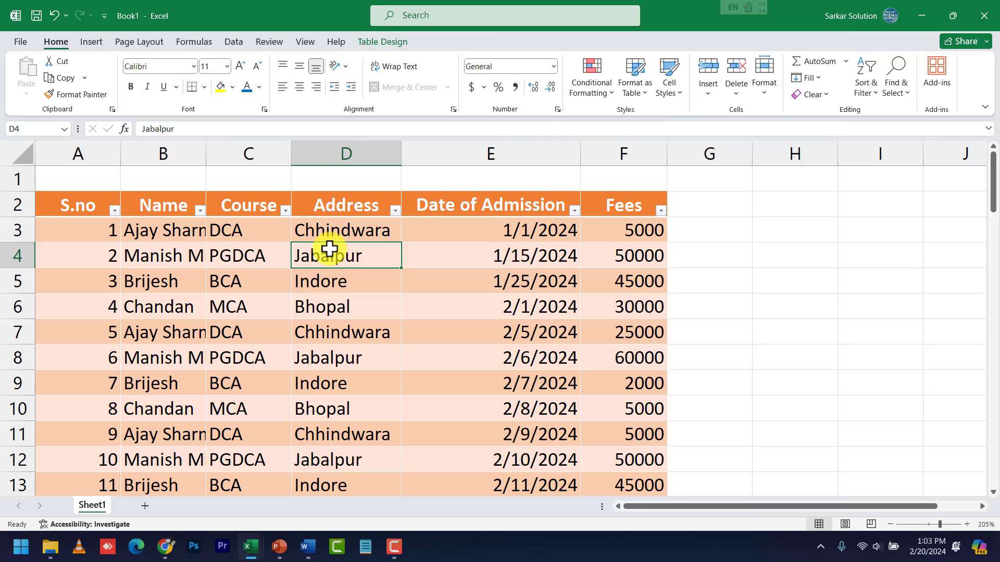
click(601, 92)
click(601, 92)
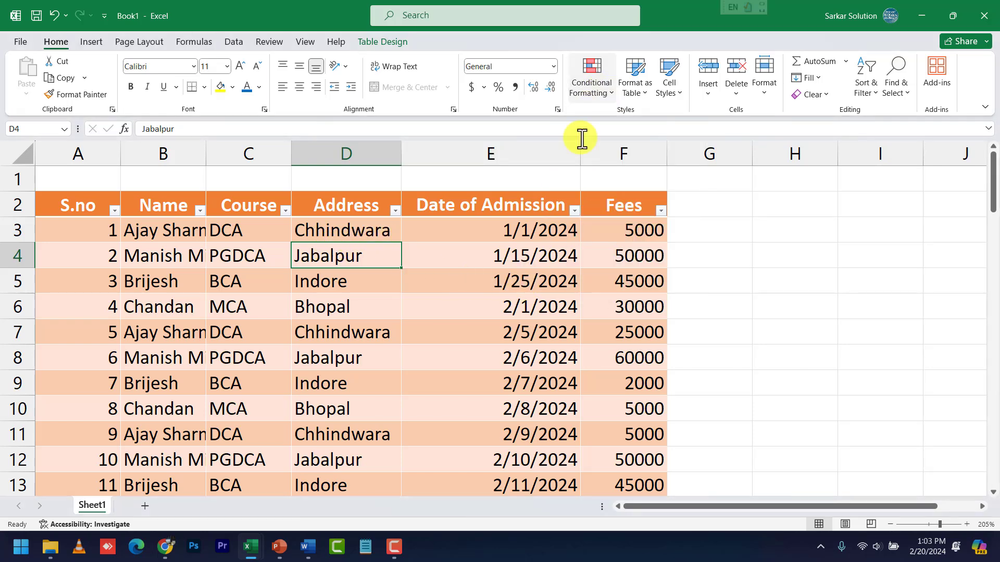
click(469, 261)
scroll(357, 326, down, 2)
scroll(288, 435, up, 2)
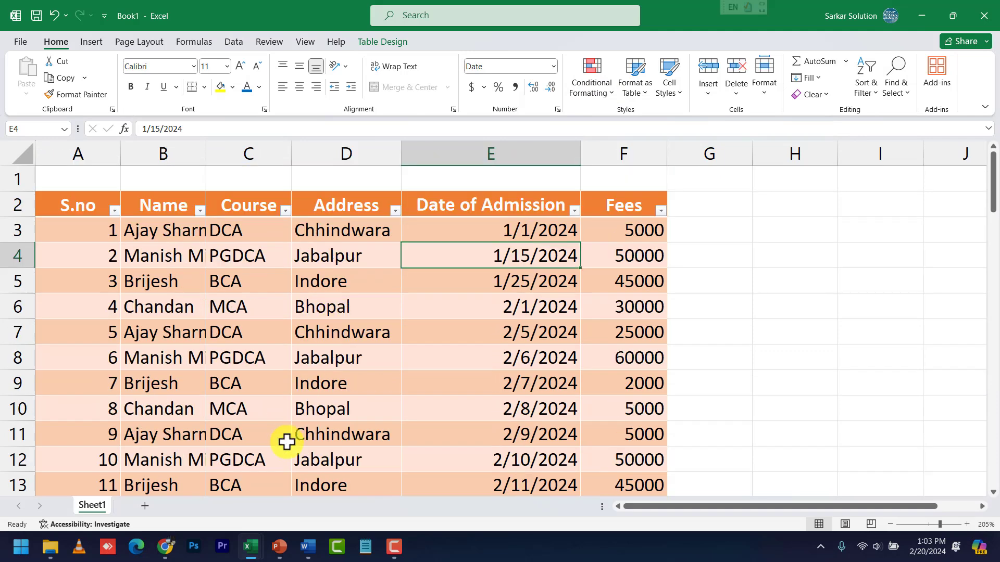
Step: Switch to the Excel Practice Sheet (3) workbook and examine the Formula and Function columns on the Definition of F&F sheet
mouse_move(245, 544)
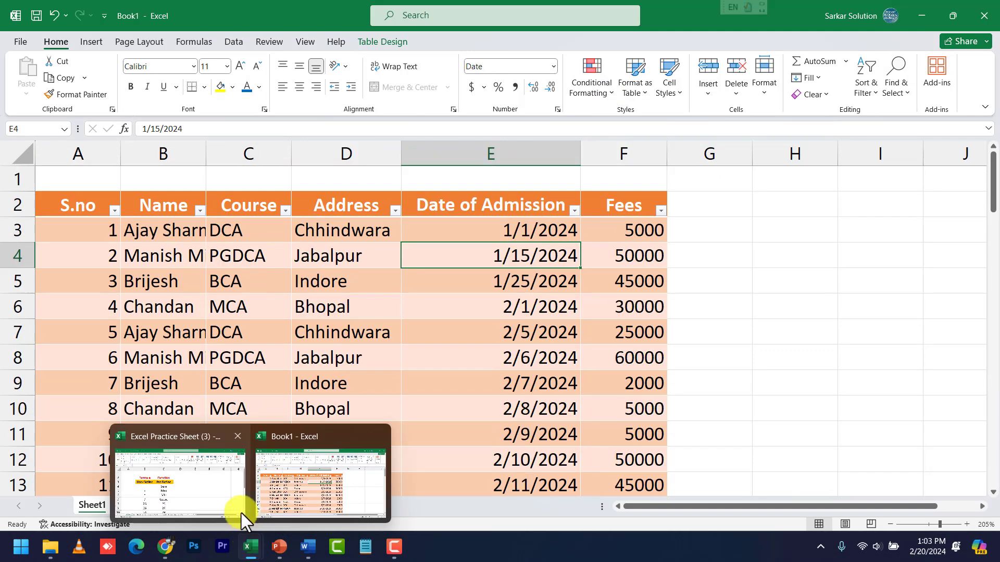
click(243, 517)
click(226, 219)
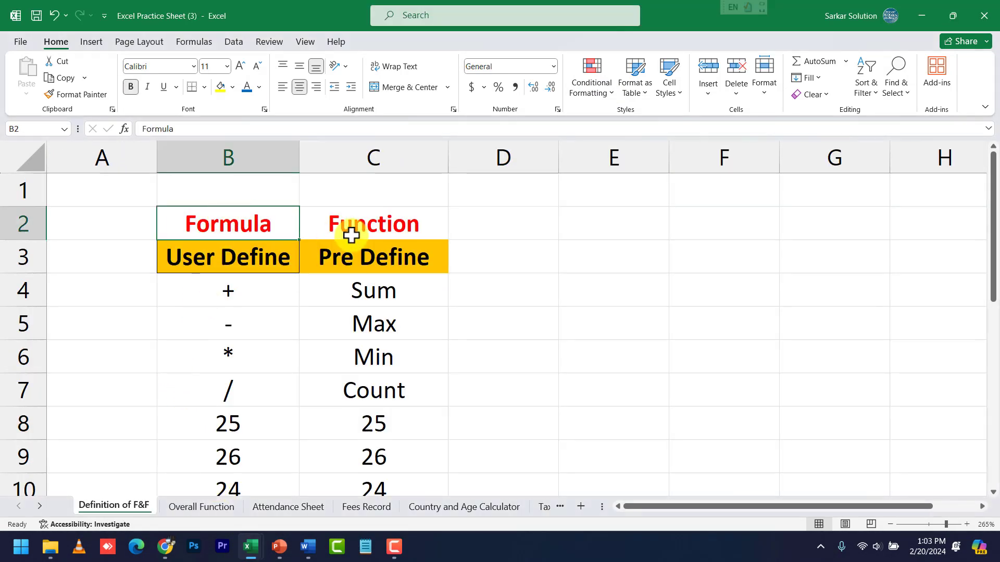
click(351, 236)
drag(368, 290, 370, 308)
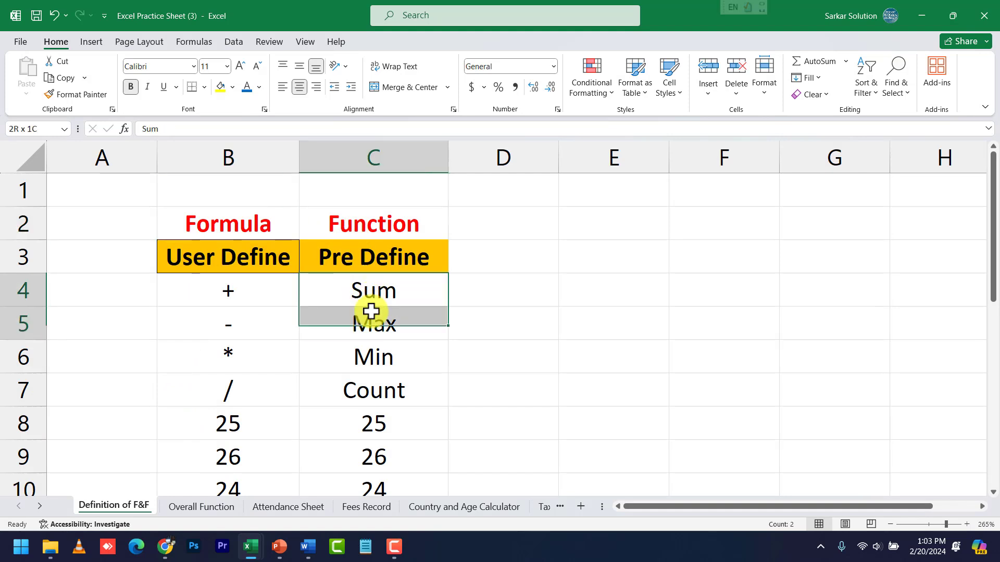
Step: Review the predefined functions offered by AutoSum without inserting one, and select the empty cell E5
click(847, 60)
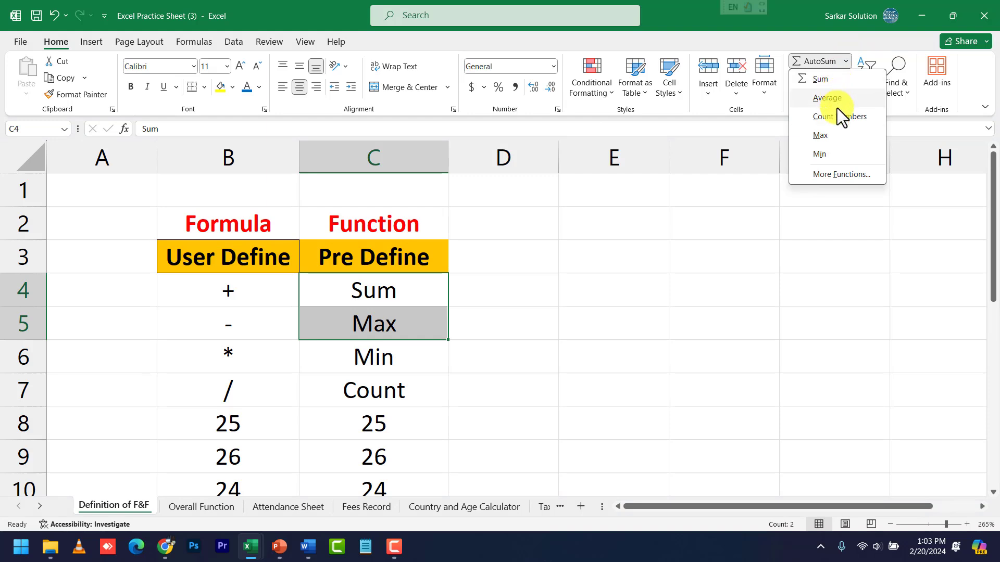
click(698, 253)
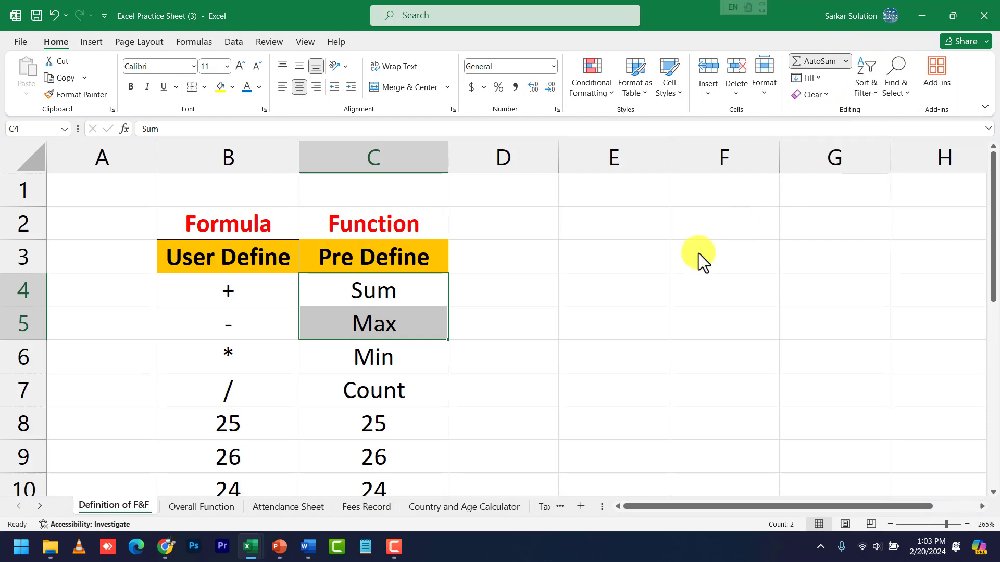
click(629, 156)
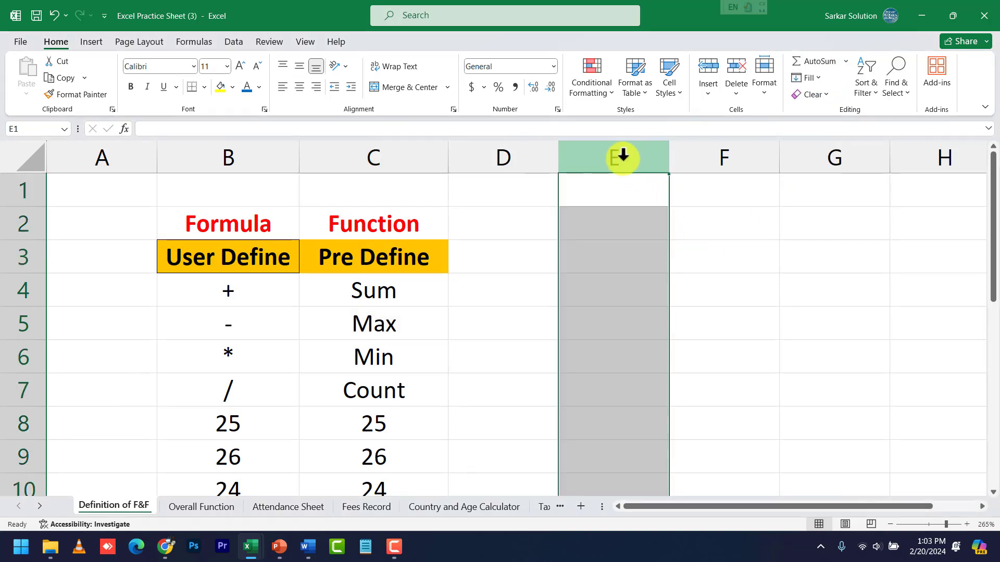
click(620, 333)
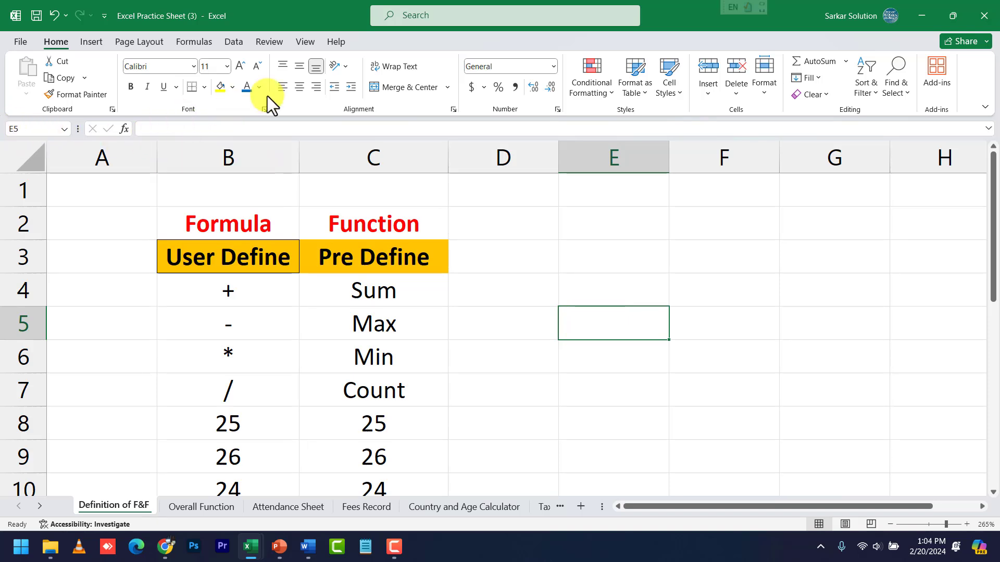
Step: Toggle the display of the formula bar off and back on, and select the Max cell C5
click(304, 42)
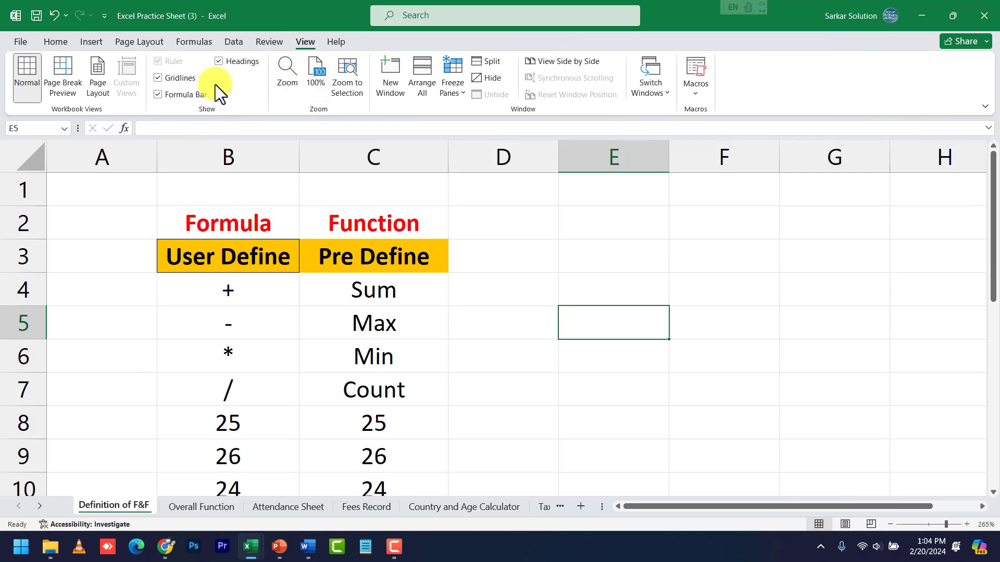
click(183, 92)
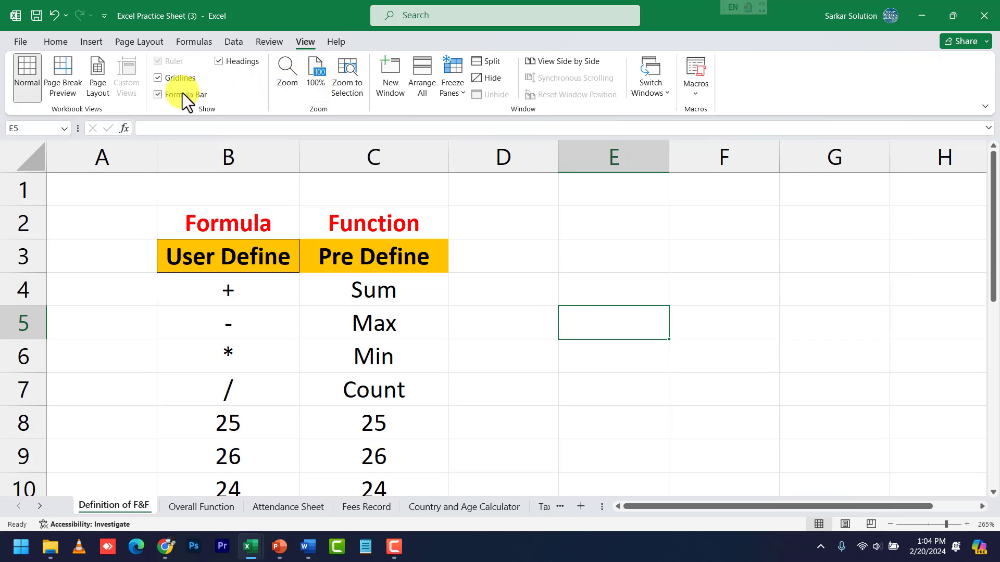
click(182, 93)
click(415, 314)
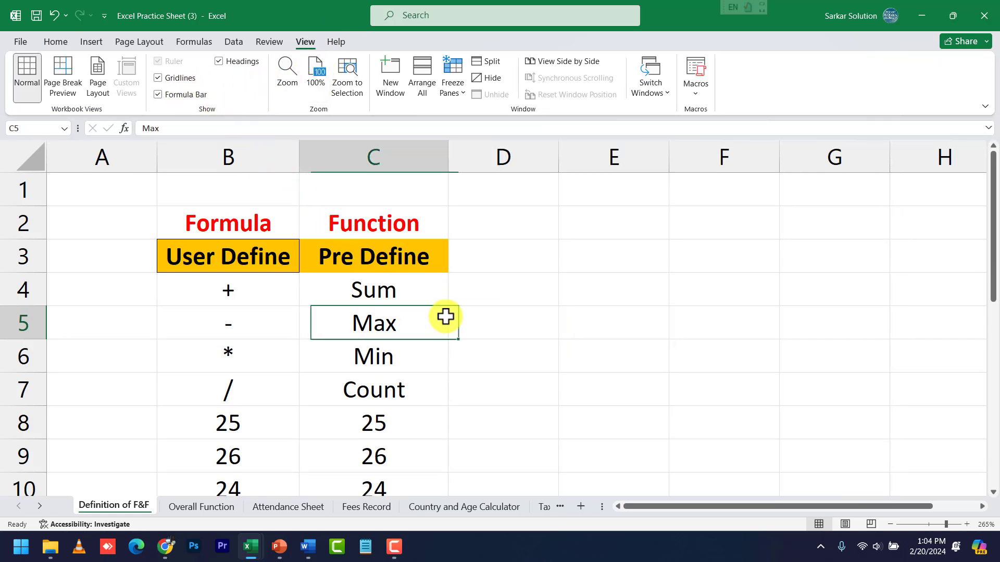